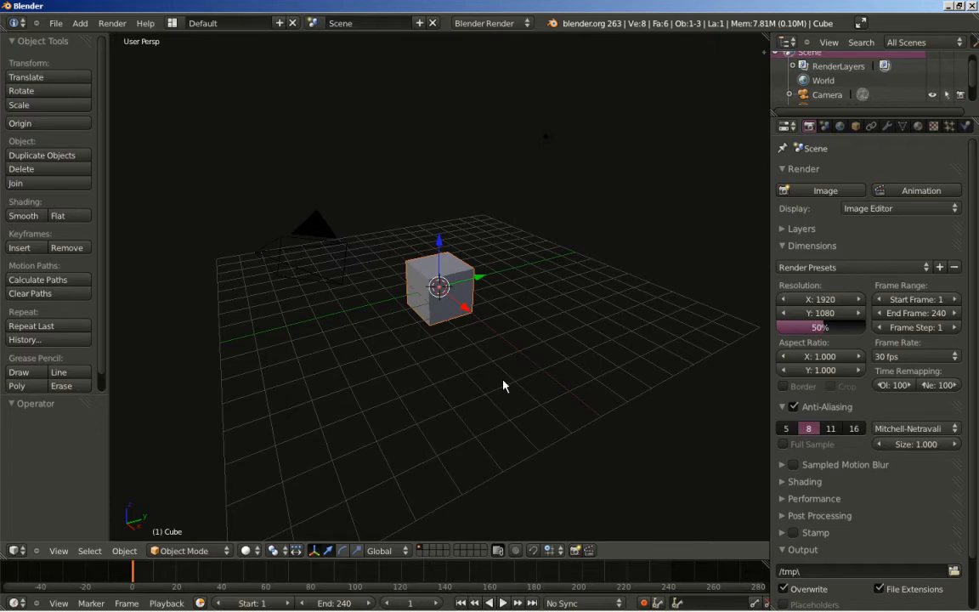
Delete the default cube and add a mesh plane at the scene origin.
key(Delete)
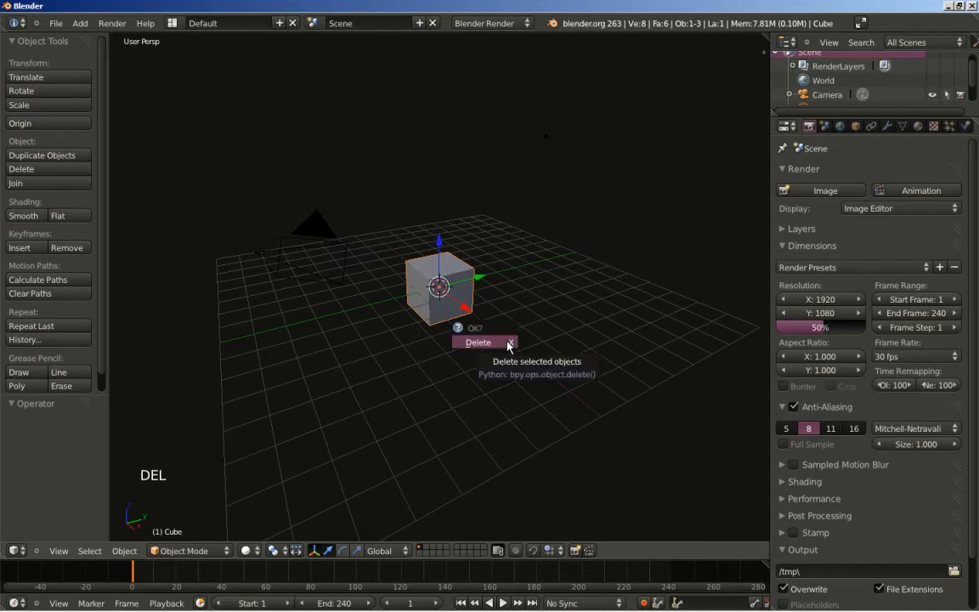
click(478, 343)
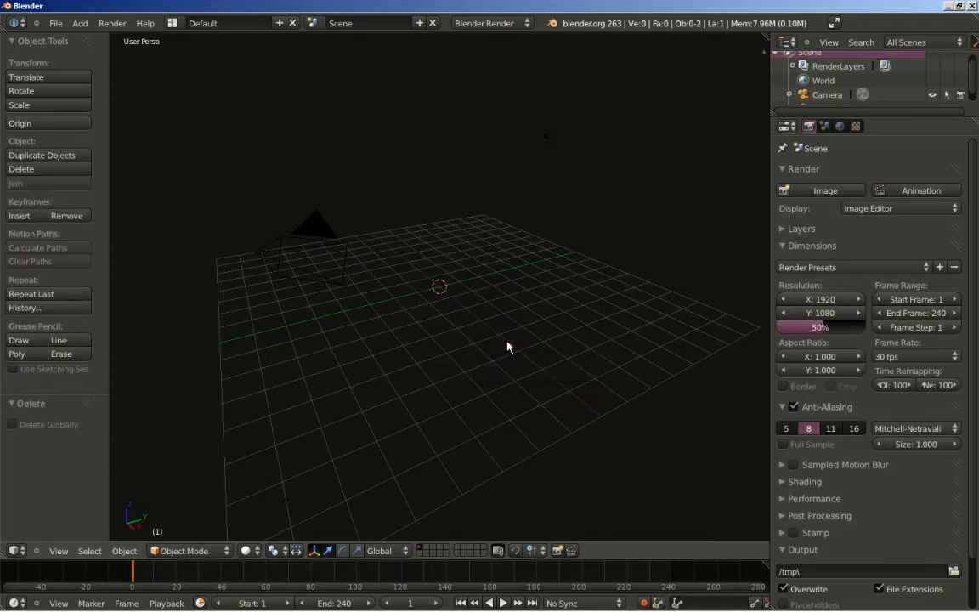
key(shift+a)
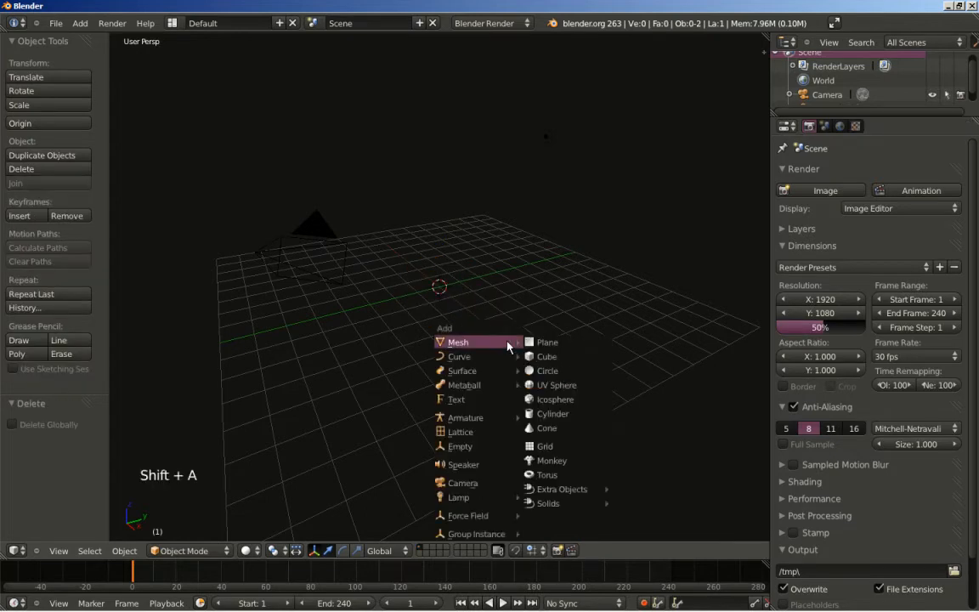
click(540, 342)
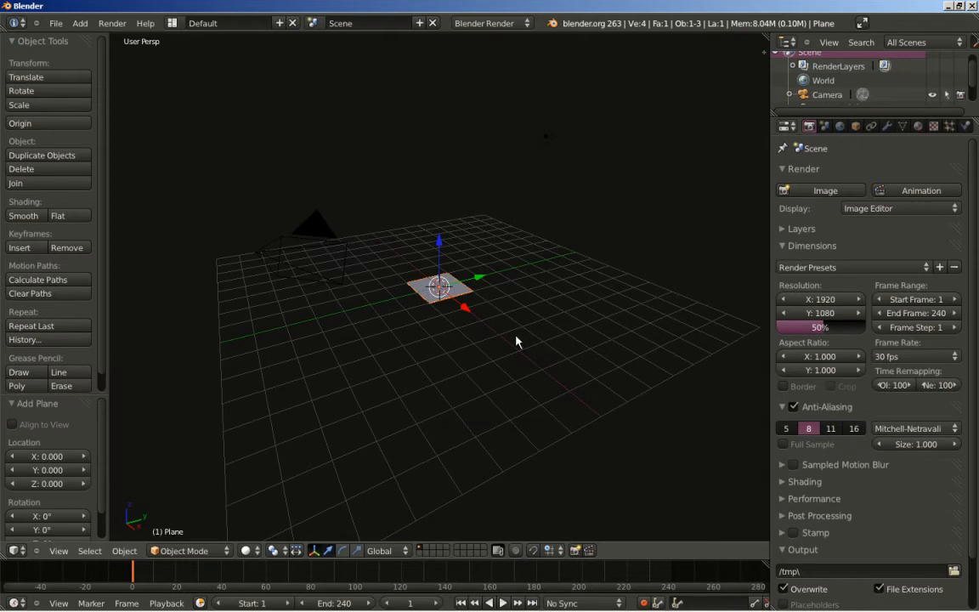
Clear the camera's location and rotation, and look at the scene through the camera.
middle_drag(395, 288, 399, 308)
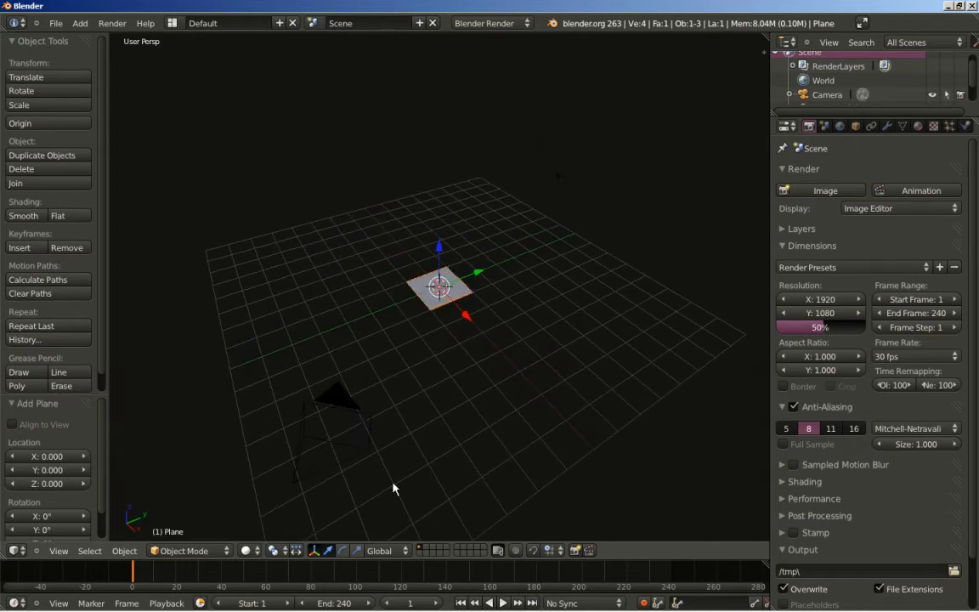
right_click(366, 422)
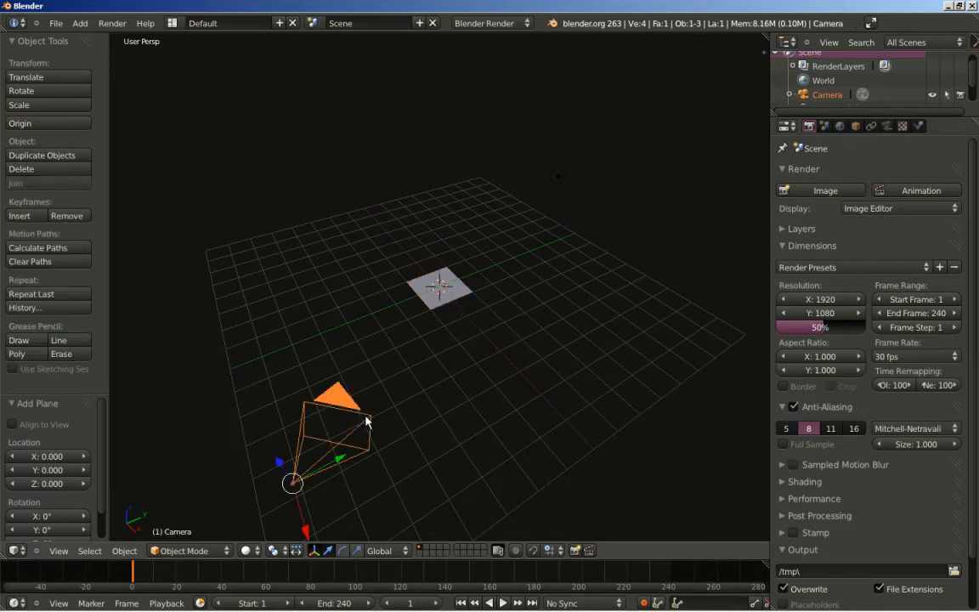
key(alt+g)
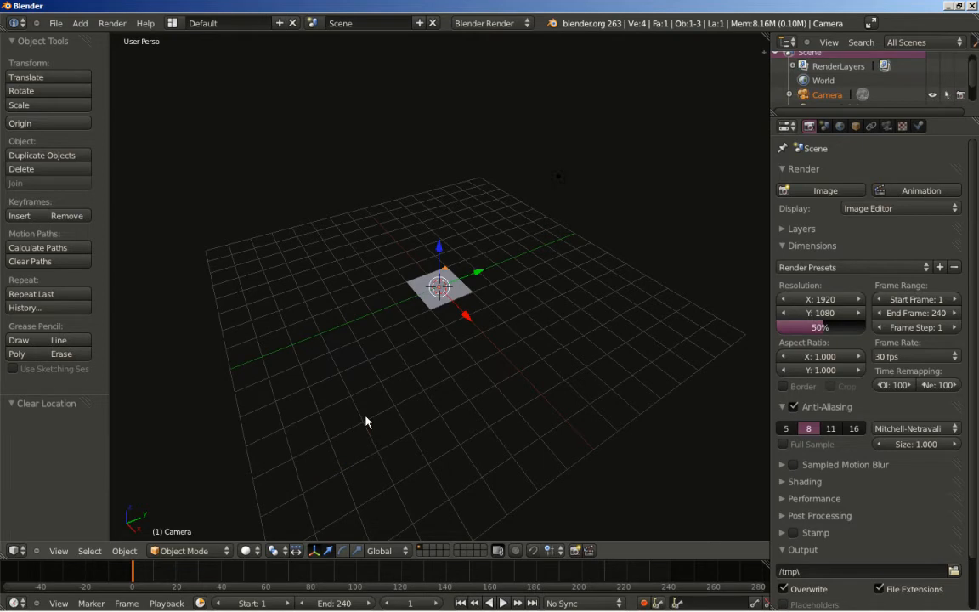
key(alt+r)
key(KP_0)
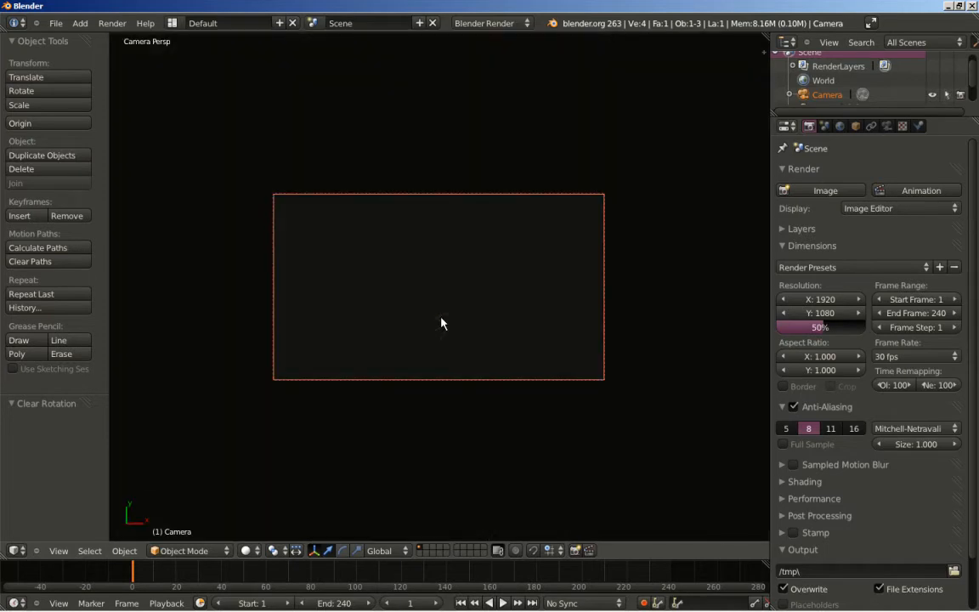
Move the camera about 2.15 units up along the global Z axis so it frames the plane.
key(g)
key(z)
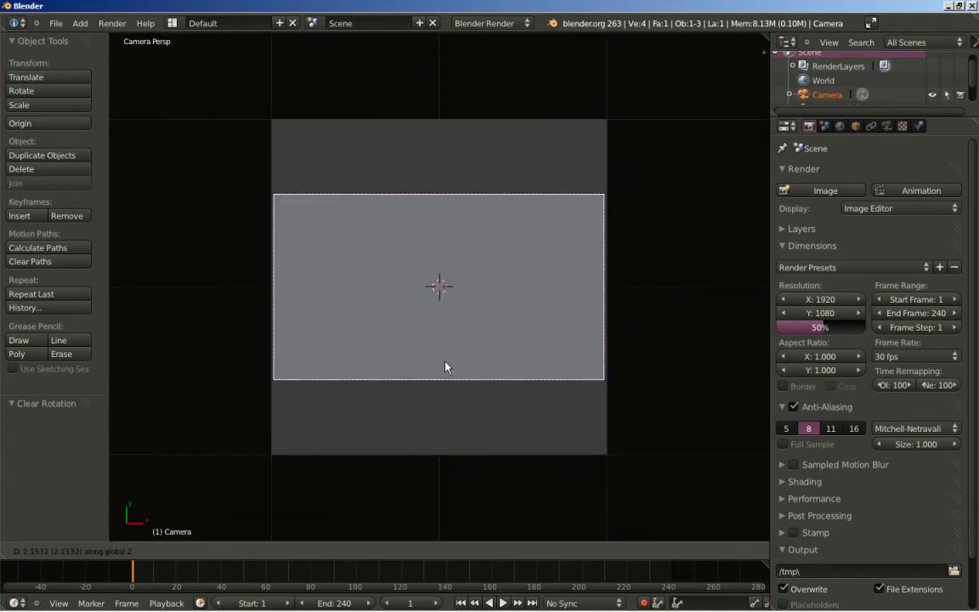
click(445, 367)
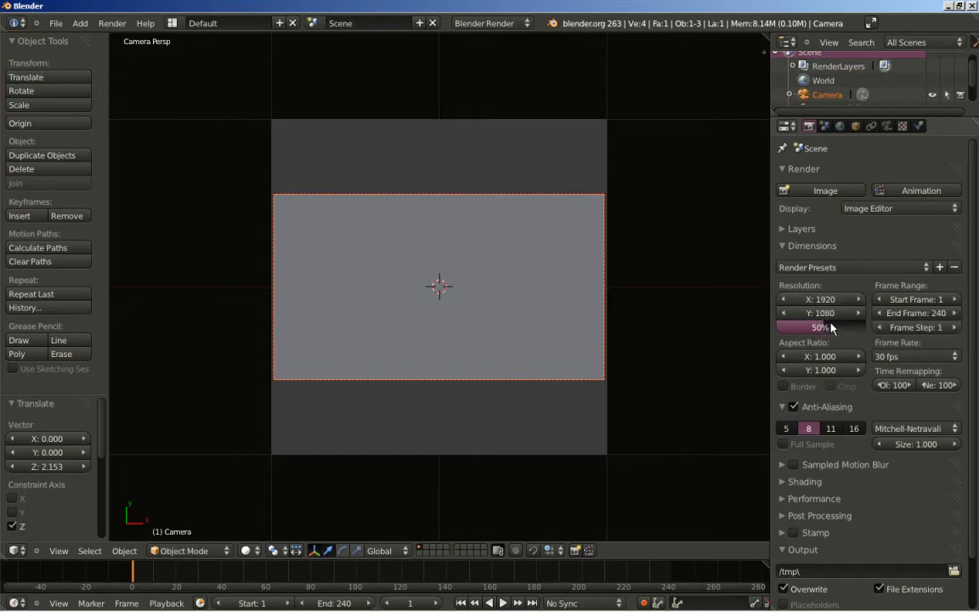
Set the render resolution to 1024 by 1024.
click(815, 299)
text(1024)
key(Return)
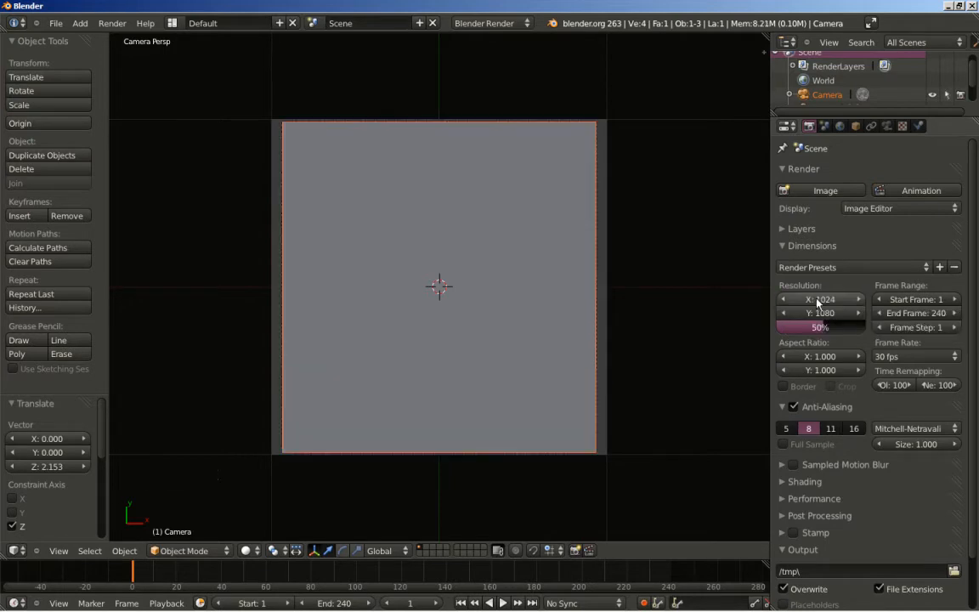
click(817, 312)
text(1024)
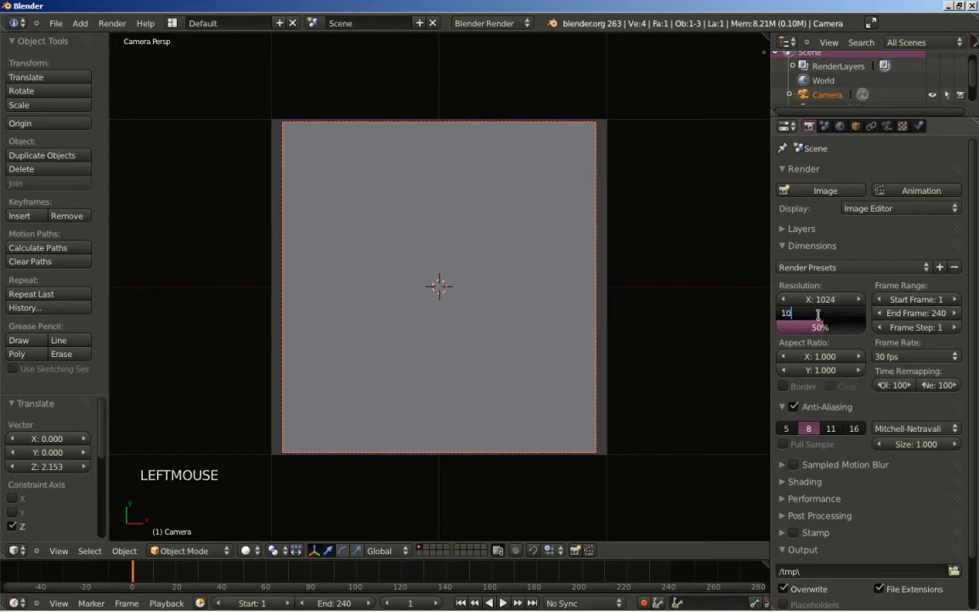
key(Return)
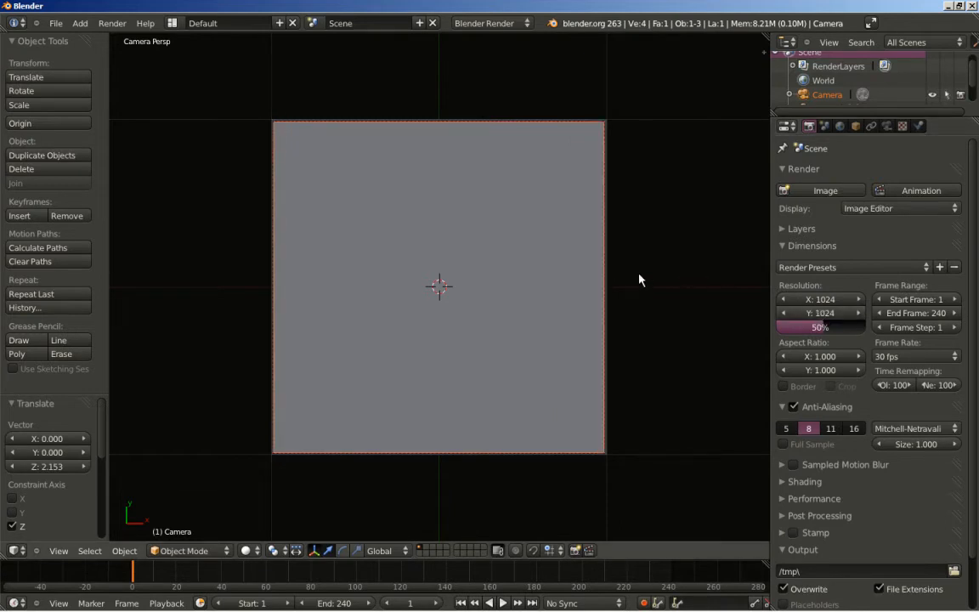
Set the camera's Z location to 2.2 so its frame matches the edges of the plane.
scroll(642, 280, up, 2)
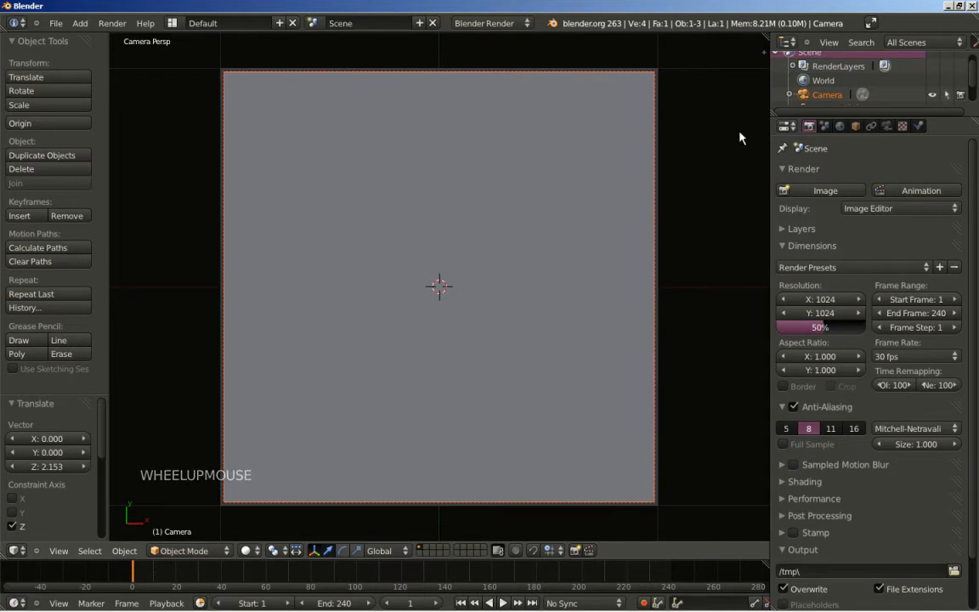
click(855, 126)
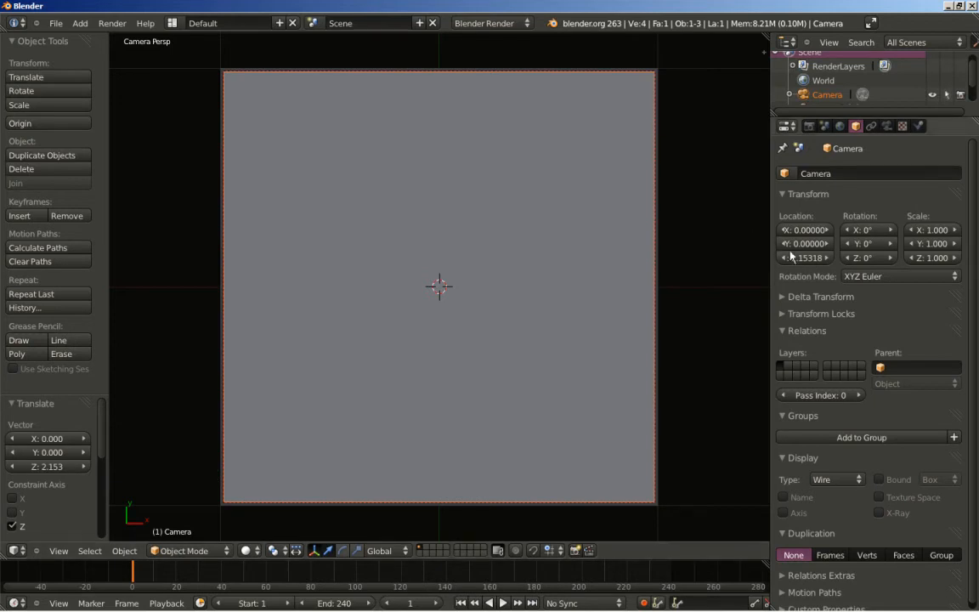
click(820, 258)
click(824, 260)
drag(824, 260, 789, 277)
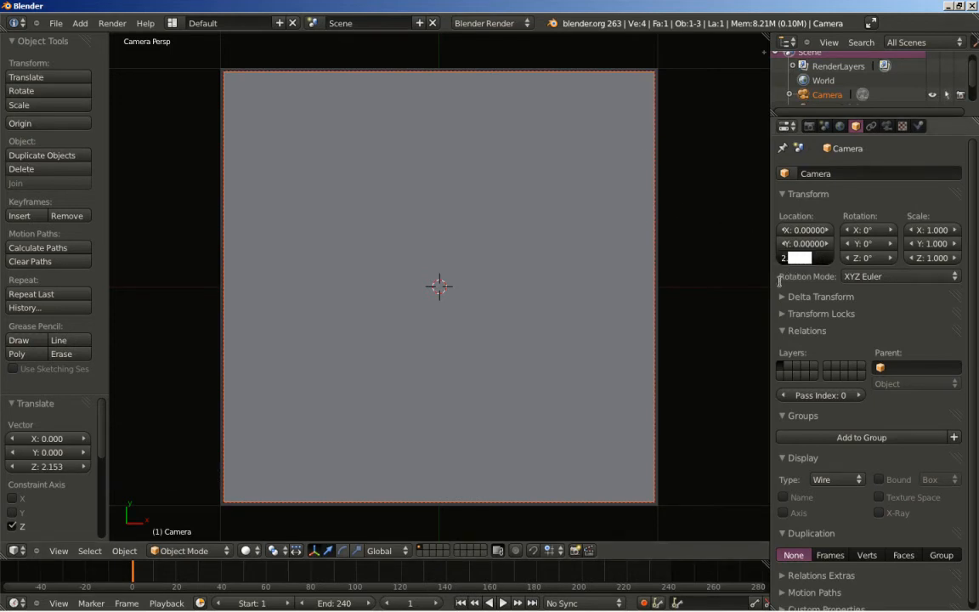
text(2)
key(Return)
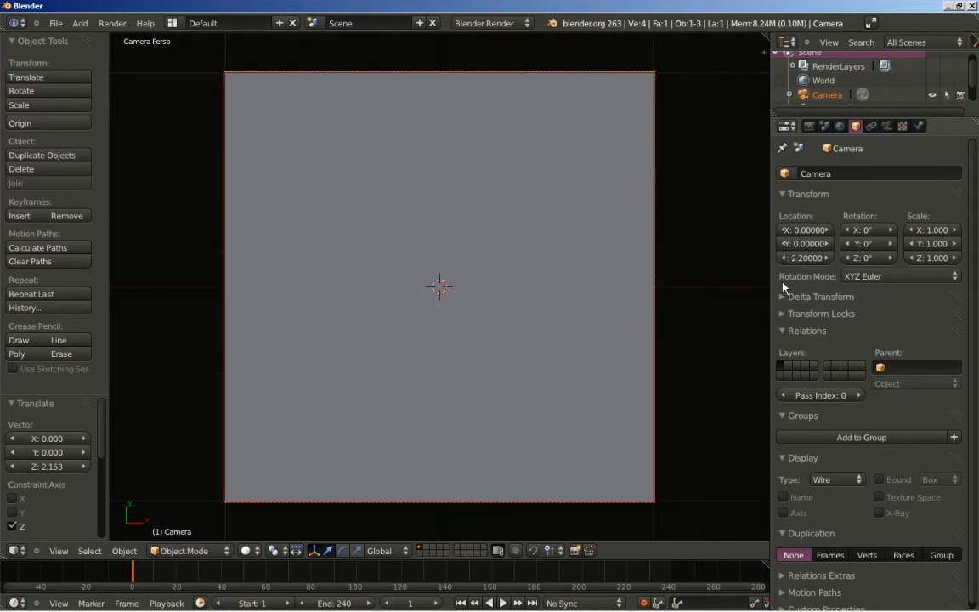
Select the plane and give it a new material.
right_click(549, 136)
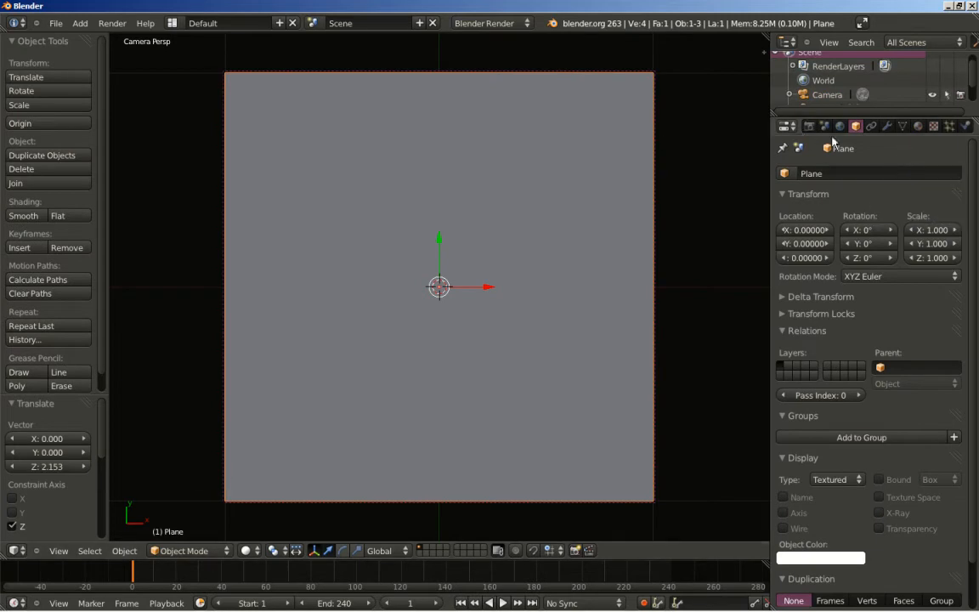
click(917, 126)
click(850, 220)
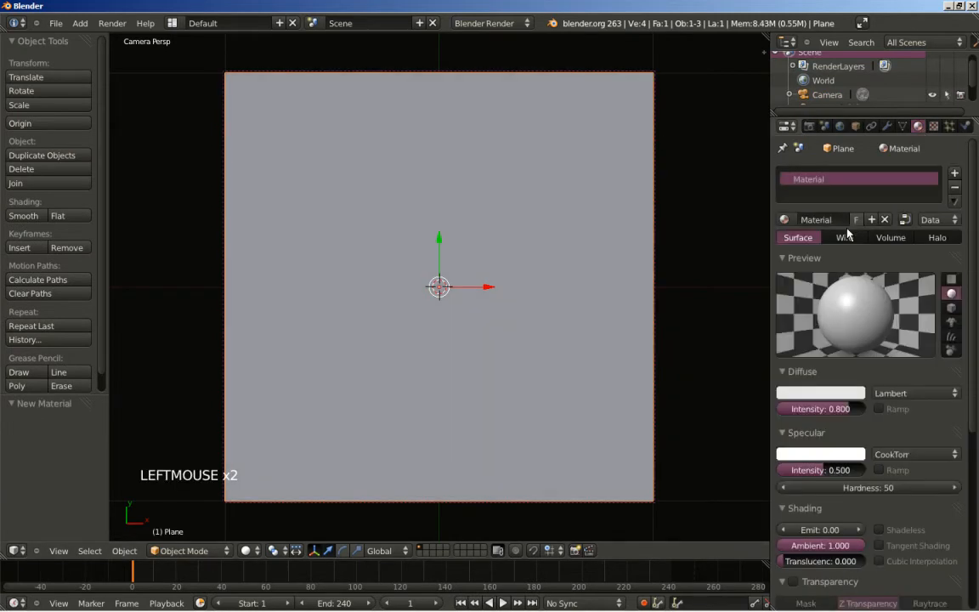
Render a test image of the plane, and set the render resolution scale to 100%.
click(808, 126)
click(821, 193)
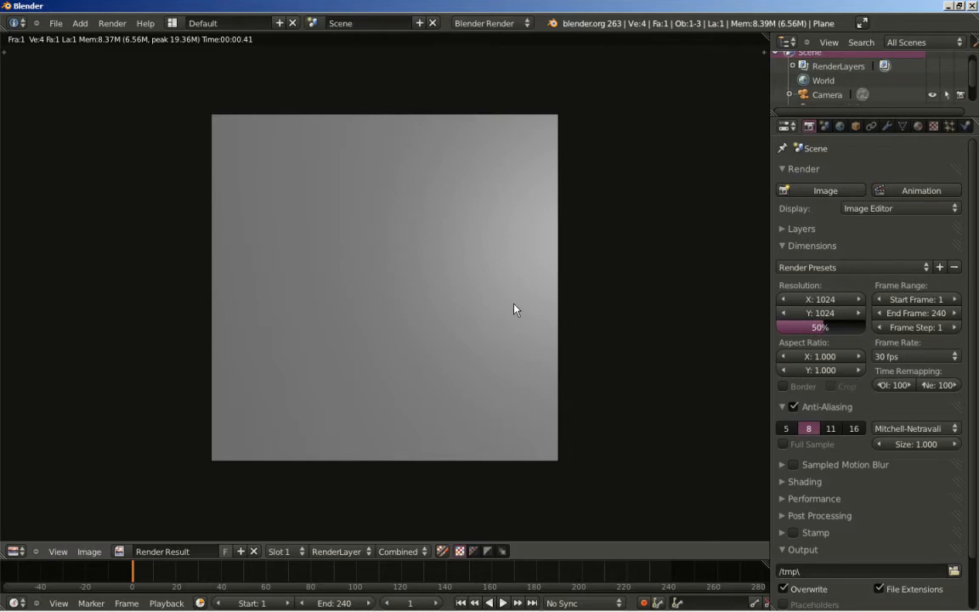
key(Escape)
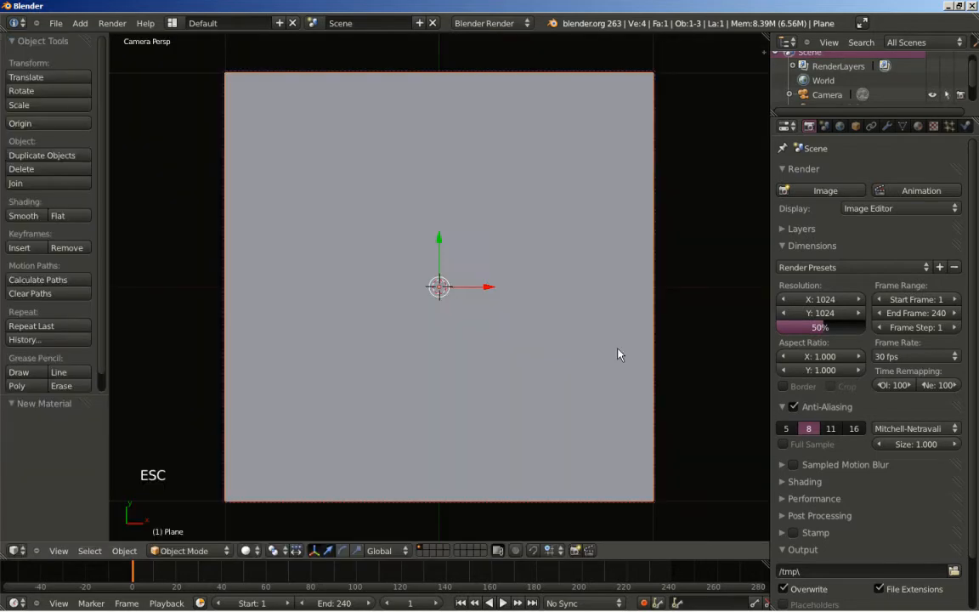
drag(819, 333, 868, 338)
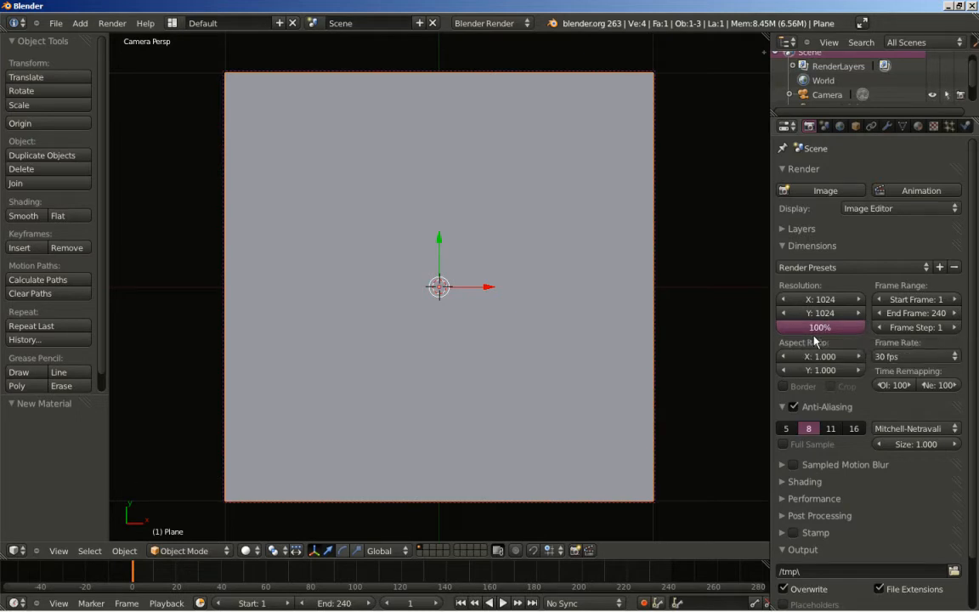
Darken the plane material's diffuse color to a medium warm grey.
click(918, 125)
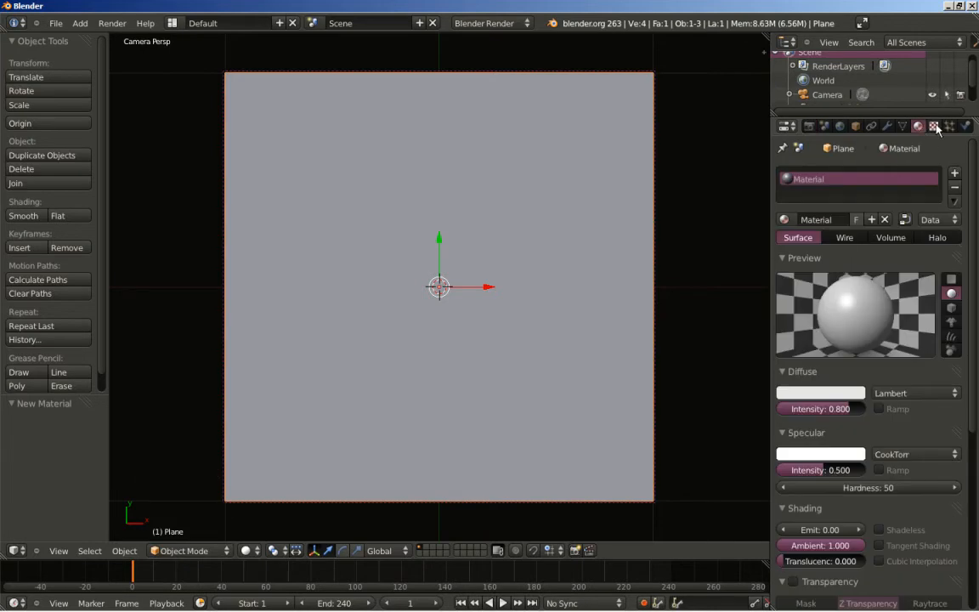
click(934, 126)
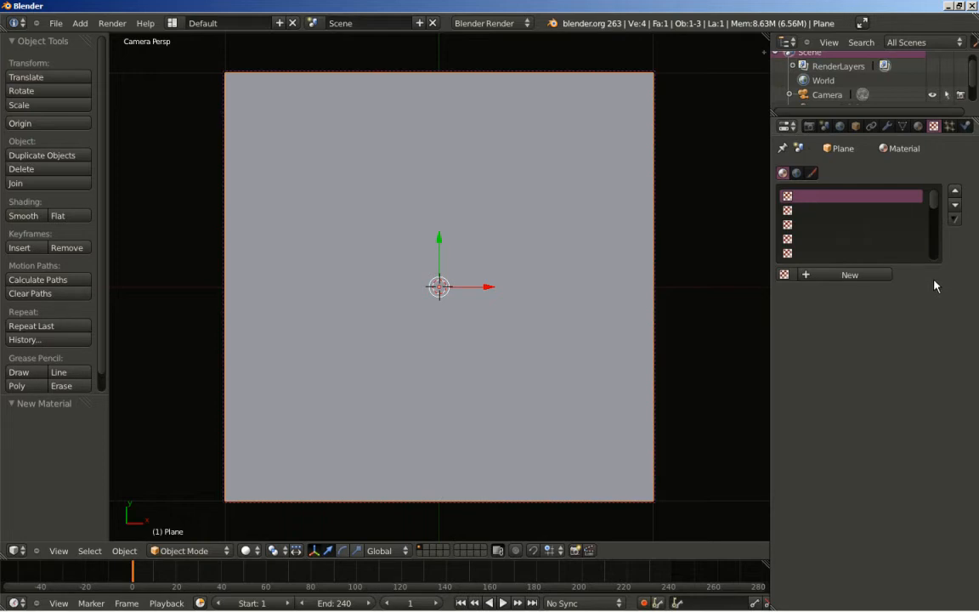
click(919, 126)
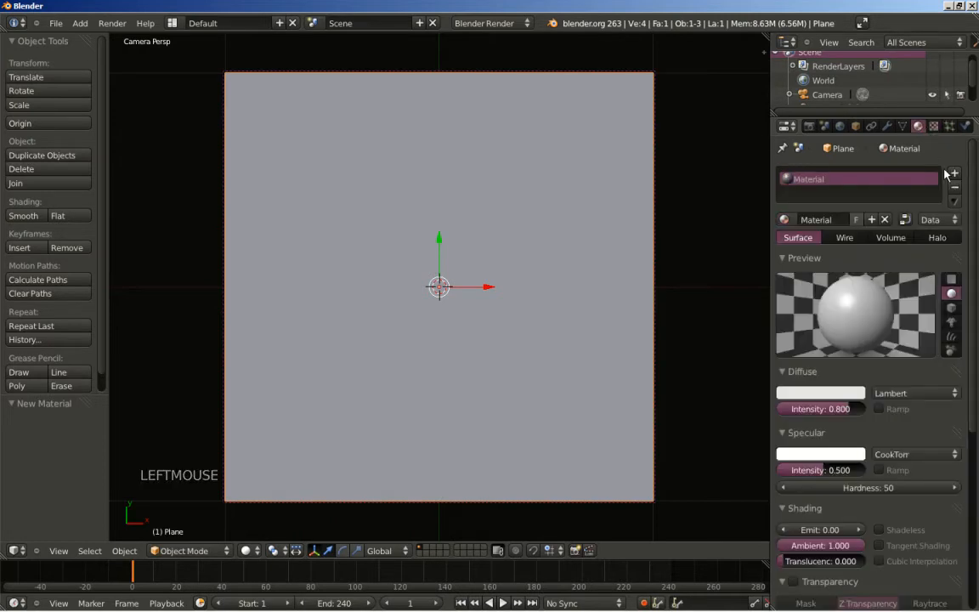
click(798, 398)
drag(855, 214, 858, 267)
drag(795, 261, 792, 268)
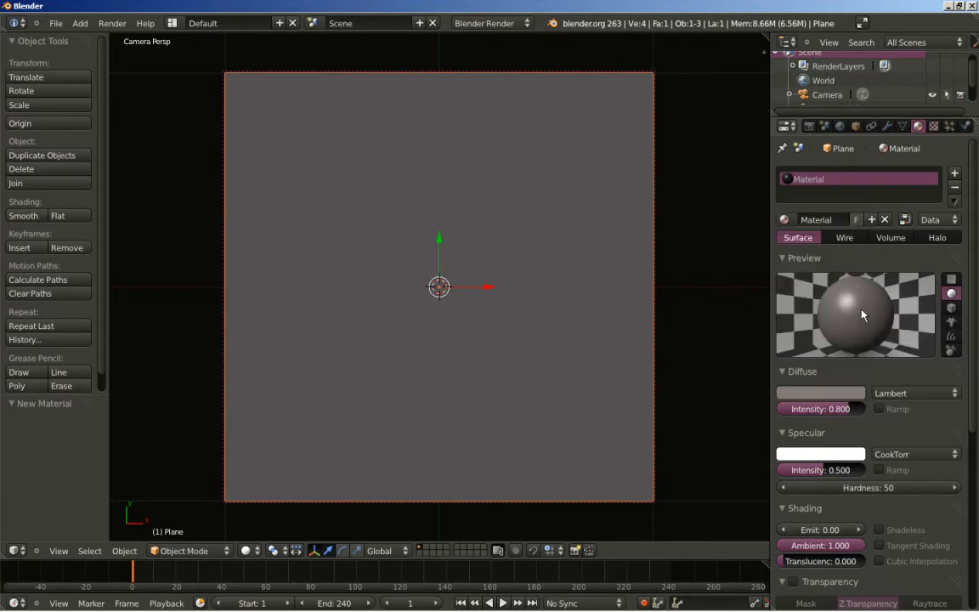
click(807, 393)
drag(855, 259, 856, 262)
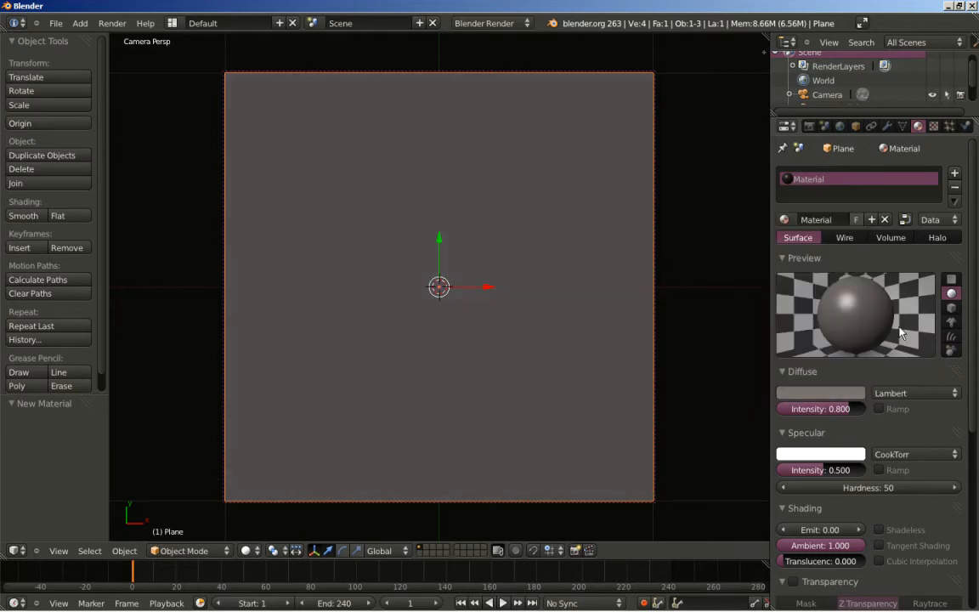
Set the material's specular intensity to 0.1.
click(821, 473)
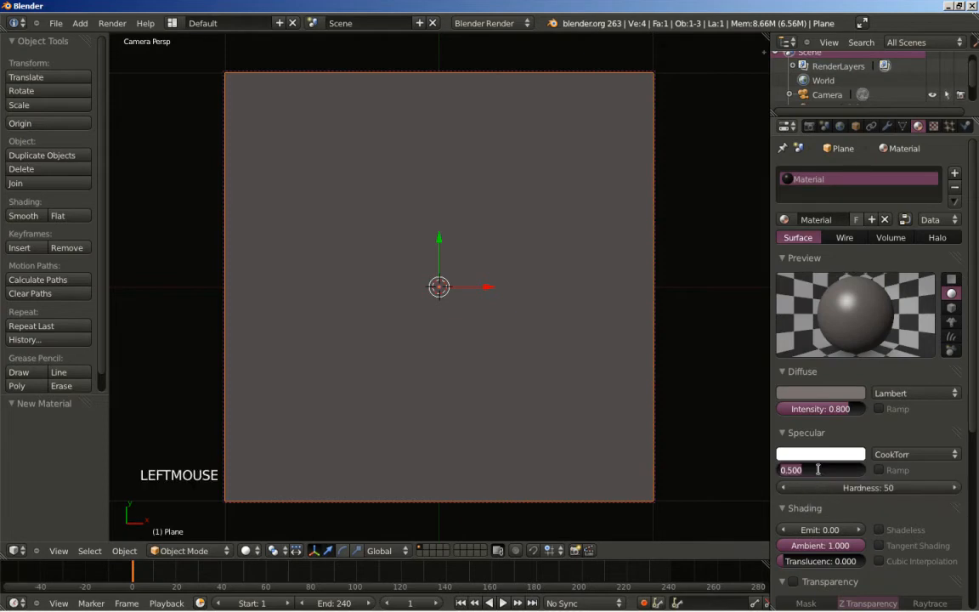
text(0.1)
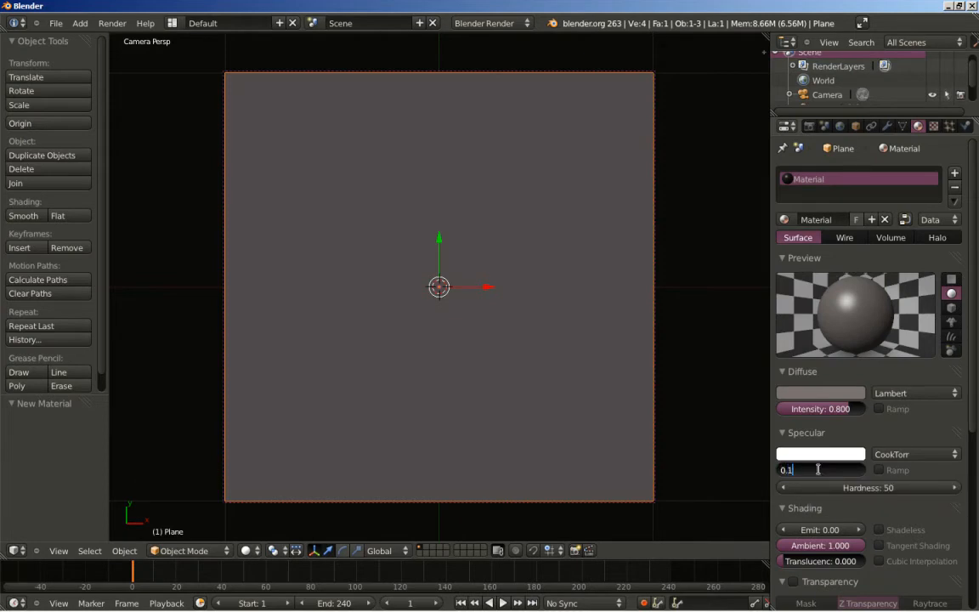
key(Return)
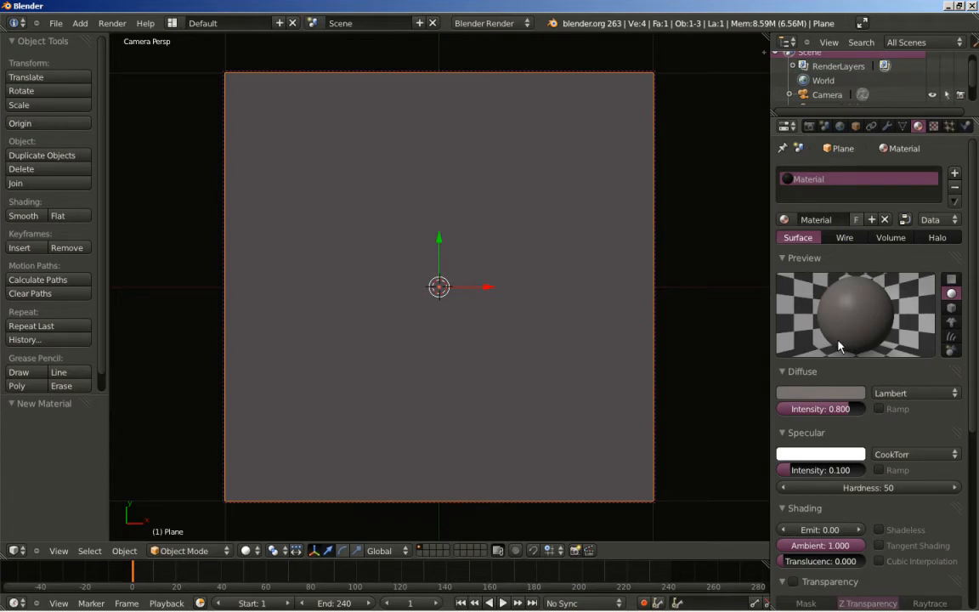
Add a new texture to the first slot of the plane's material and name it TextureOne.
click(934, 127)
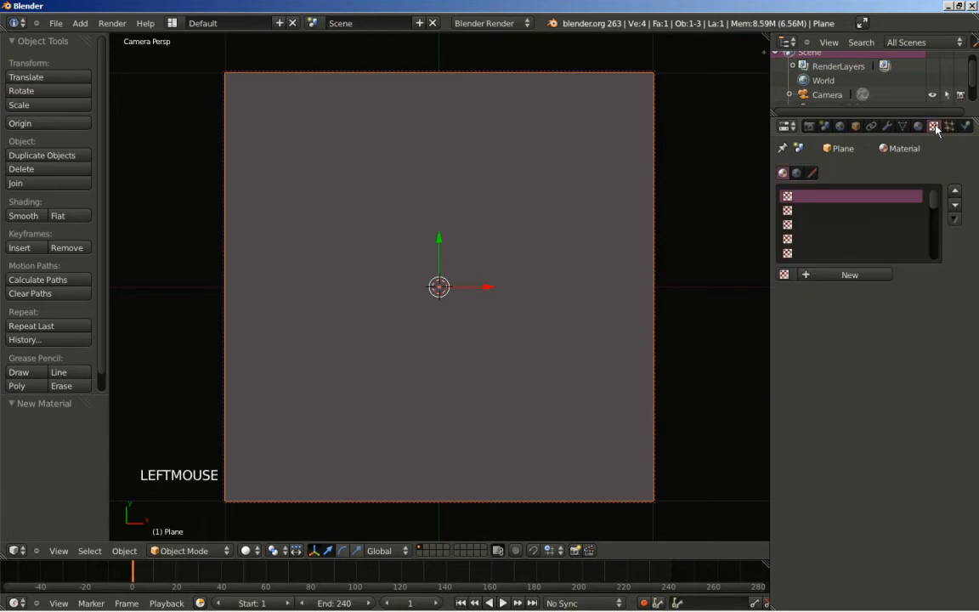
click(850, 275)
double_click(841, 274)
text(One)
key(Return)
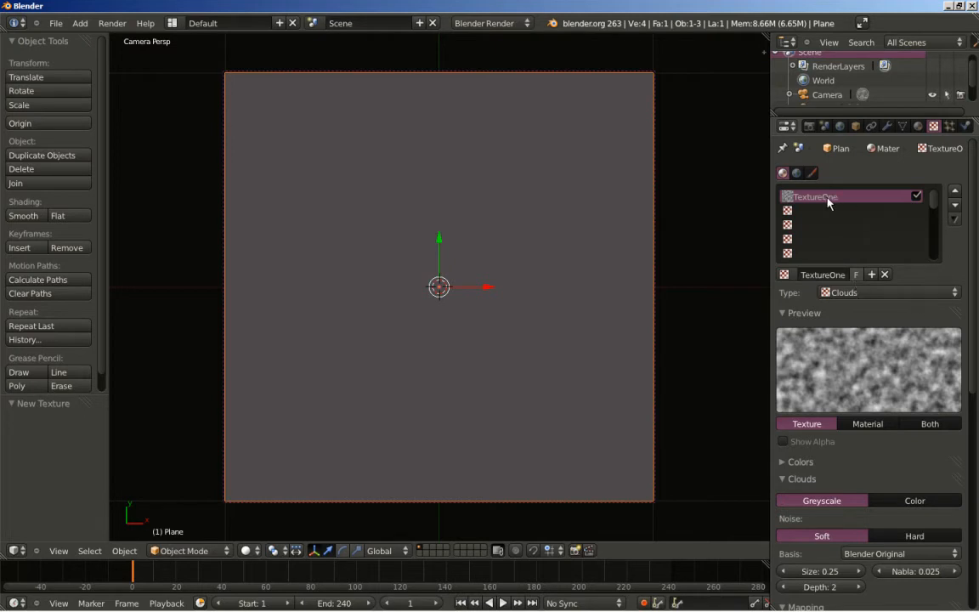
Set the clouds noise of TextureOne to size 0.80 and depth 3.
drag(974, 268, 974, 285)
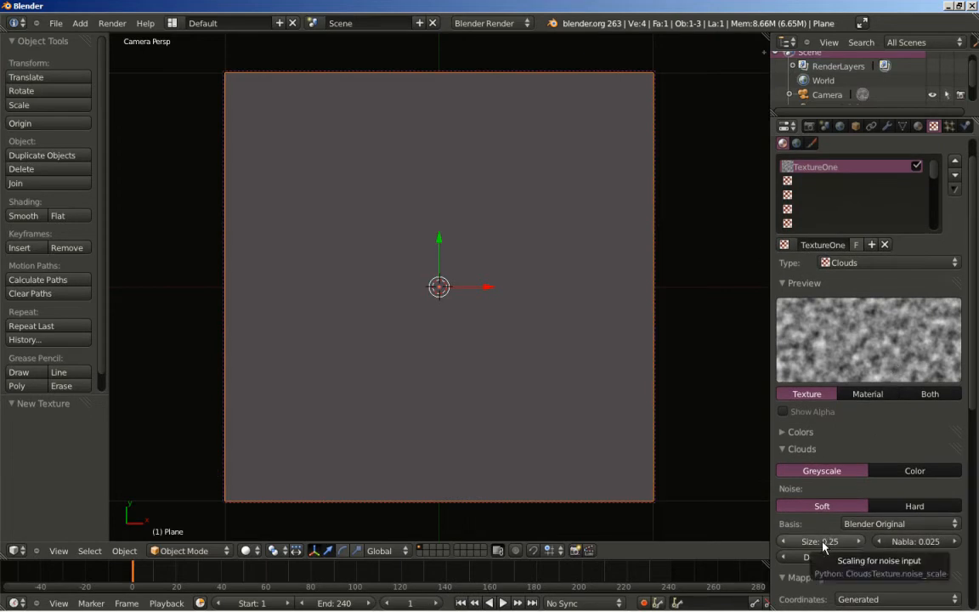
drag(821, 548, 918, 560)
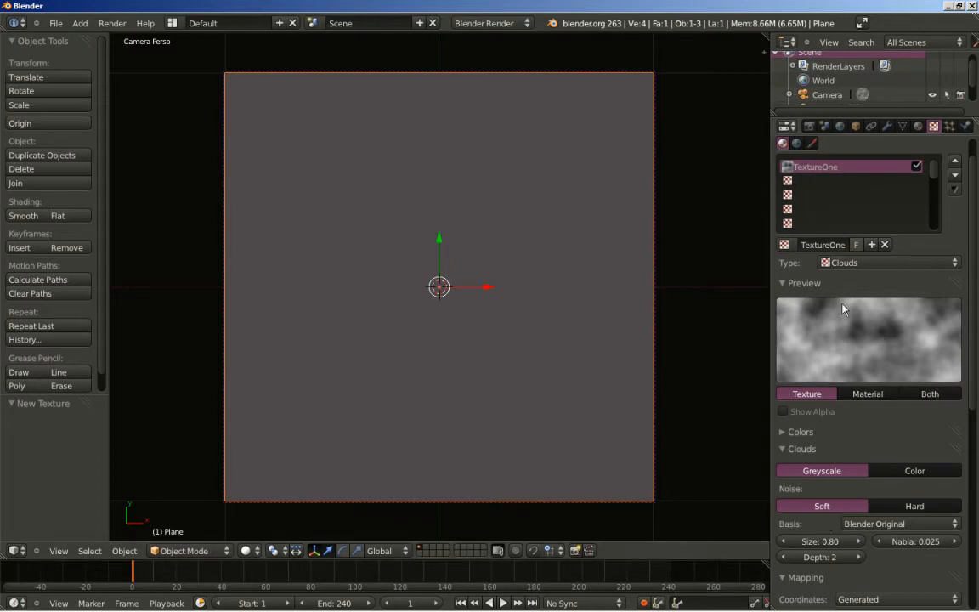
click(860, 558)
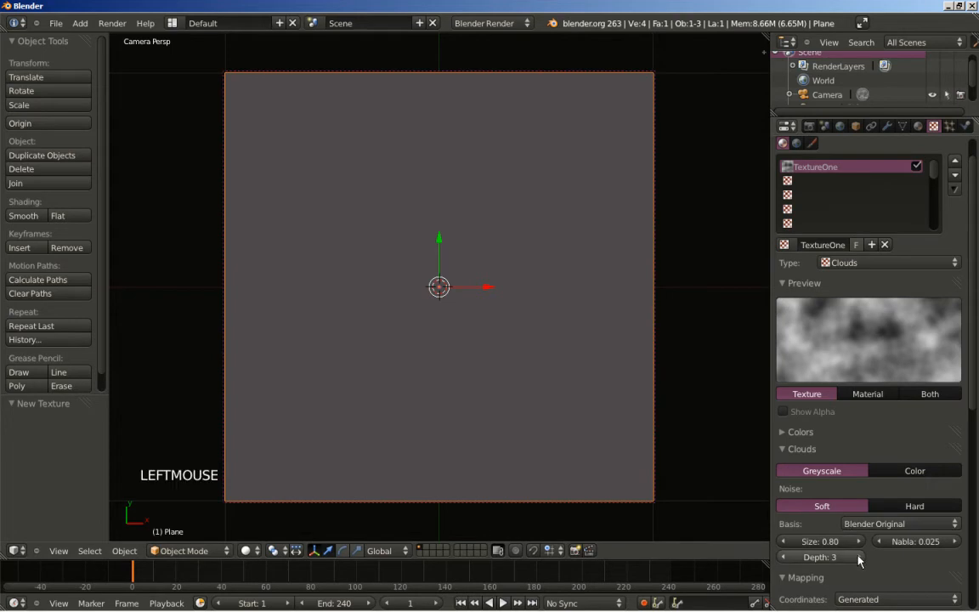
Set TextureOne's noise depth to 6 and have the preview show both the texture and the material.
click(860, 557)
click(860, 558)
click(860, 557)
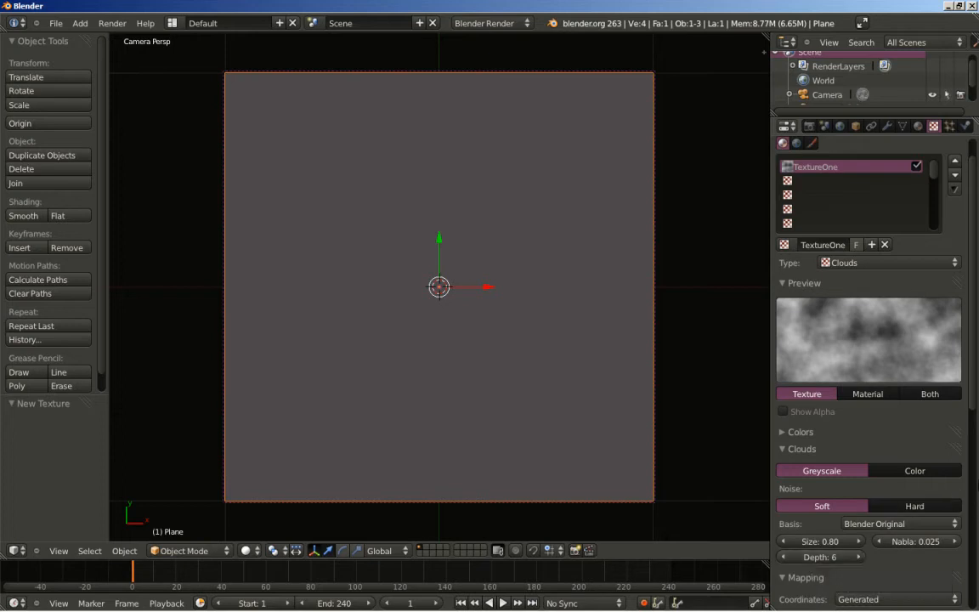
drag(974, 367, 973, 378)
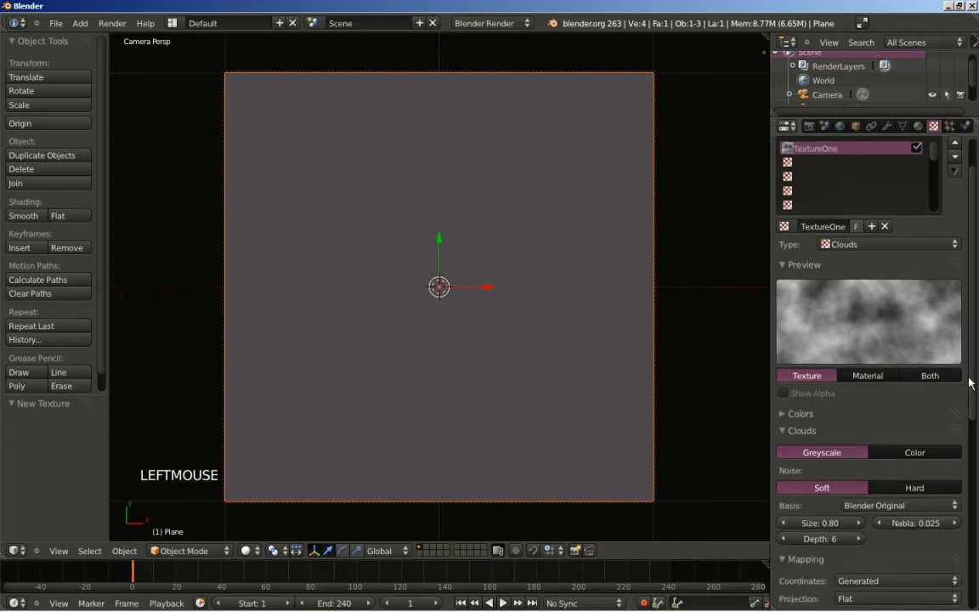
click(933, 376)
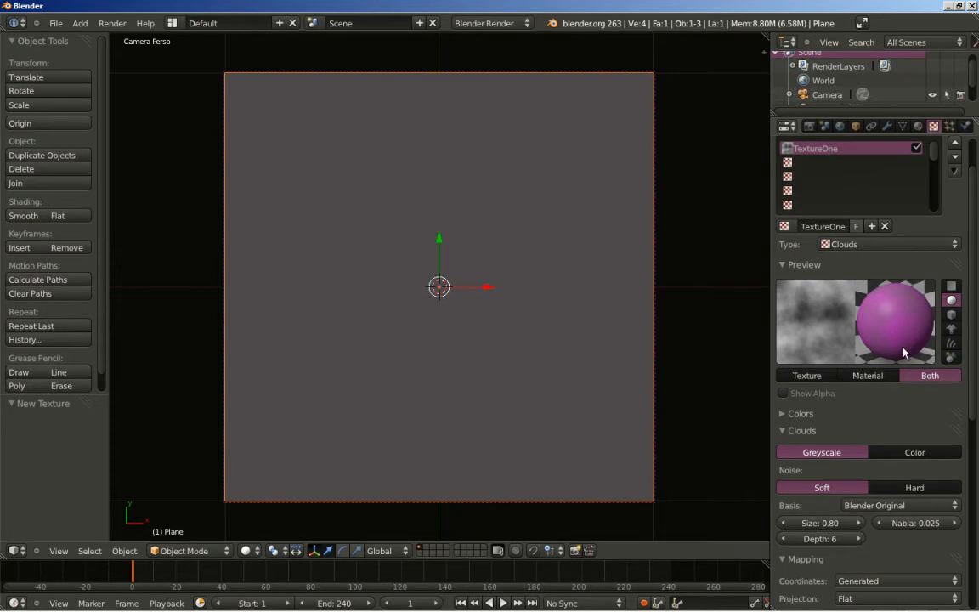
Change TextureOne's influence color from magenta to a very dark reddish brown, about R 0.022, G 0.010, B 0.009.
drag(974, 377, 967, 568)
click(816, 572)
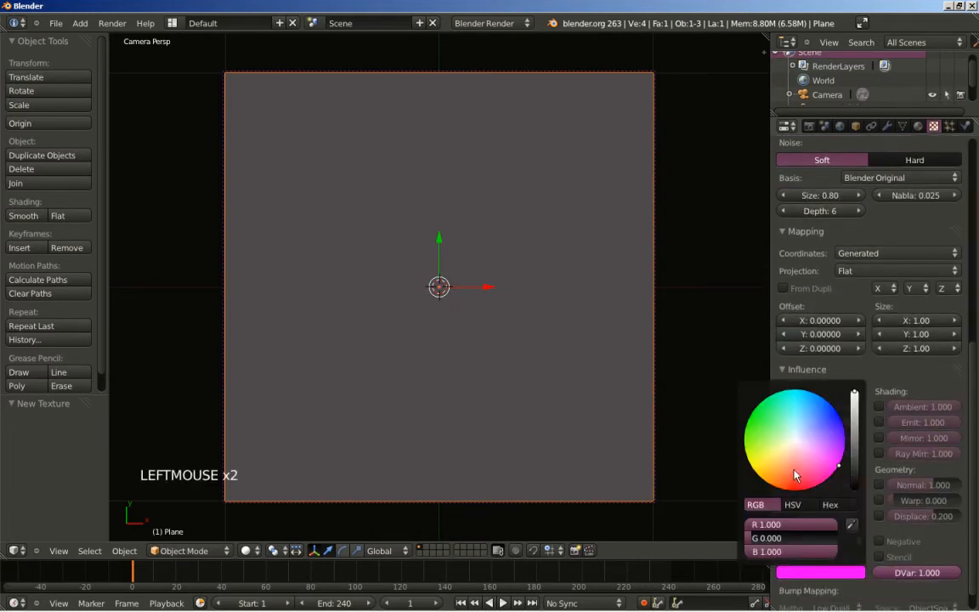
drag(804, 459, 793, 468)
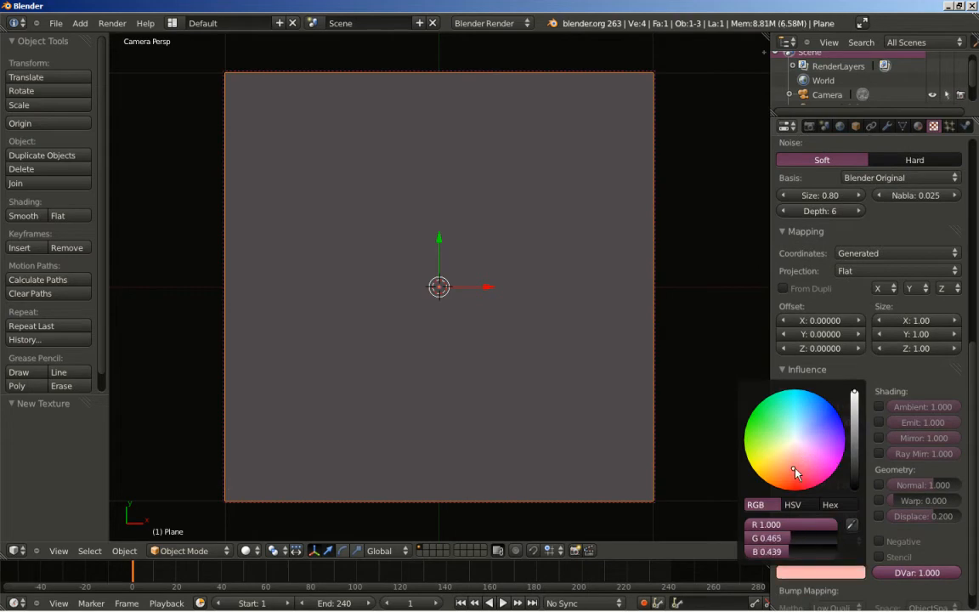
drag(861, 395, 857, 471)
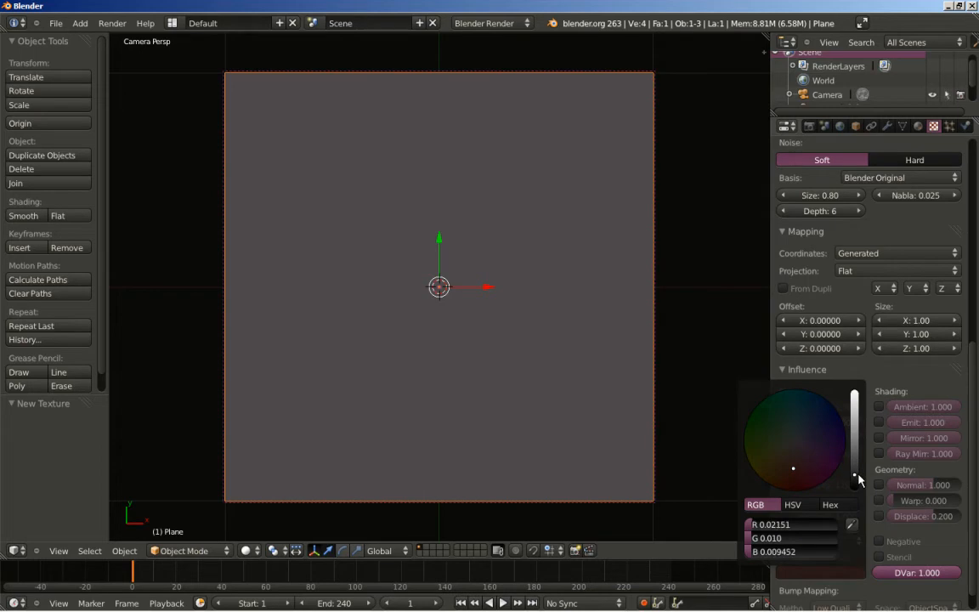
Render a test image of the plane to check the TextureOne layer, and return to the 3D view.
drag(971, 442, 975, 324)
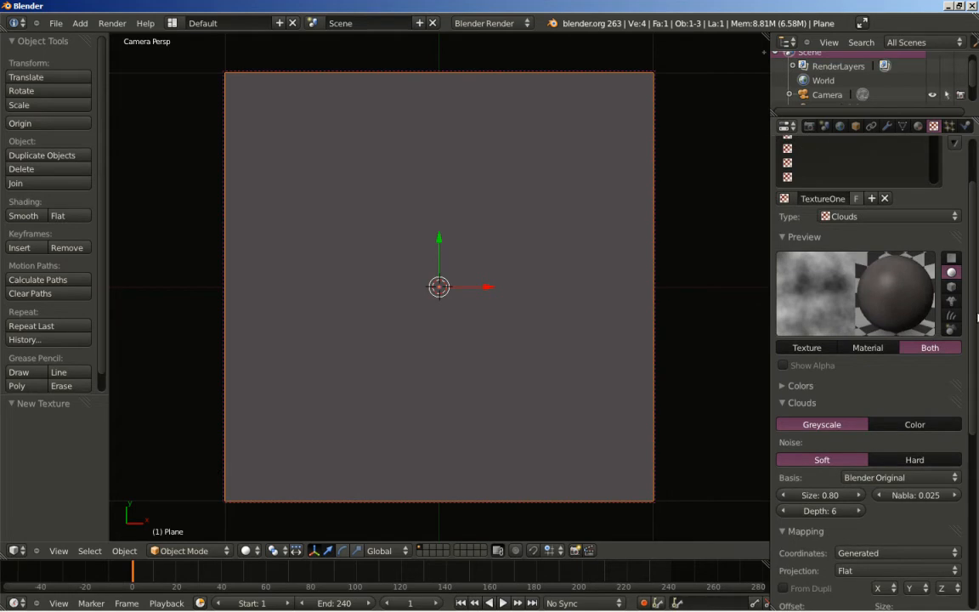
key(F12)
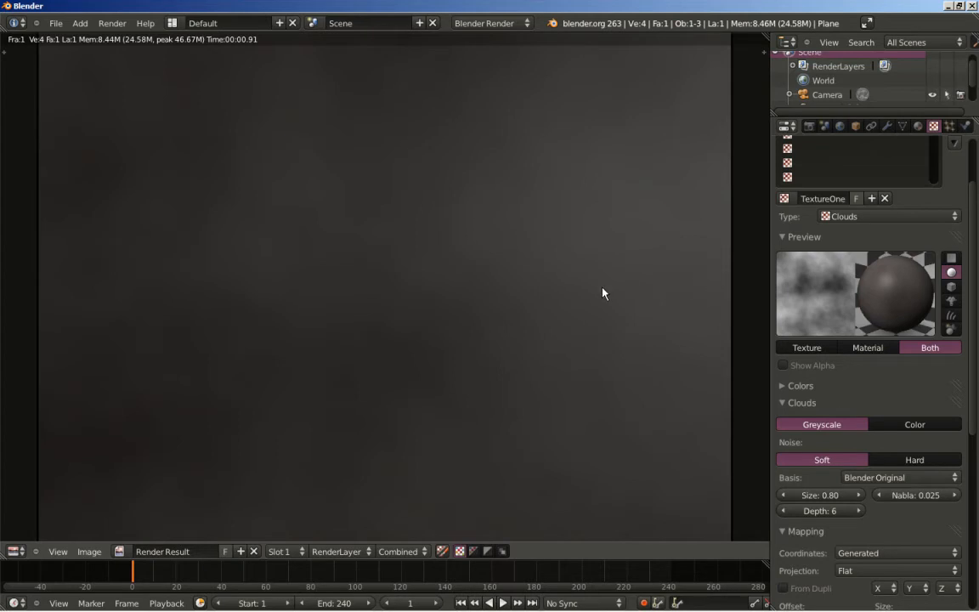
key(Escape)
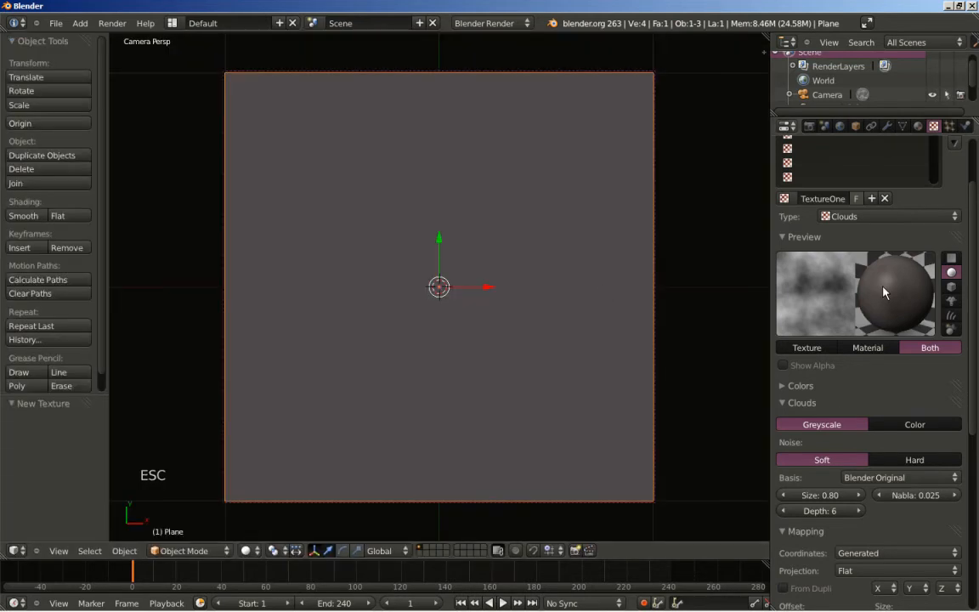
Add a new texture in the second slot of the plane's material and name it TextureTwo.
drag(975, 301, 976, 253)
click(837, 211)
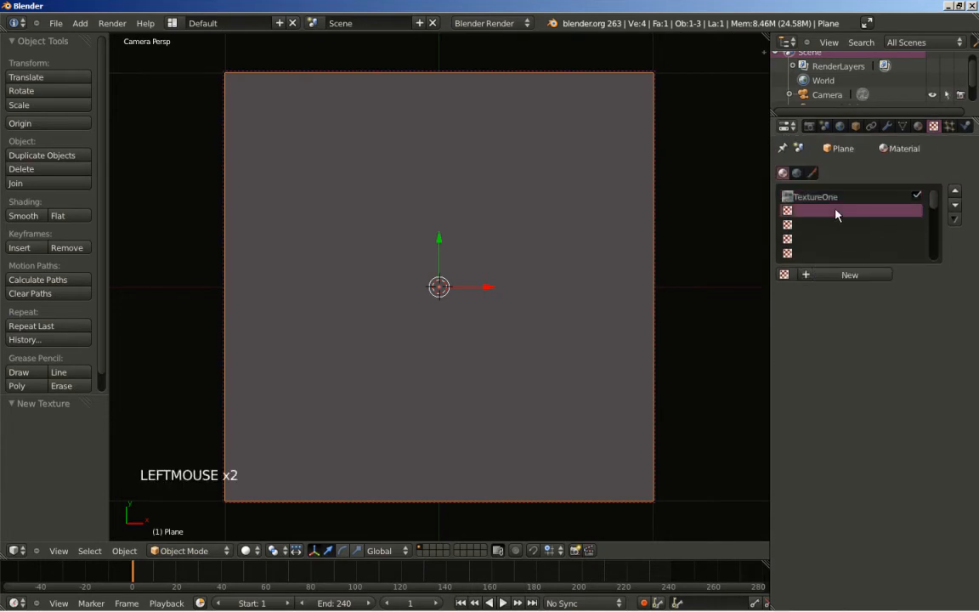
click(850, 275)
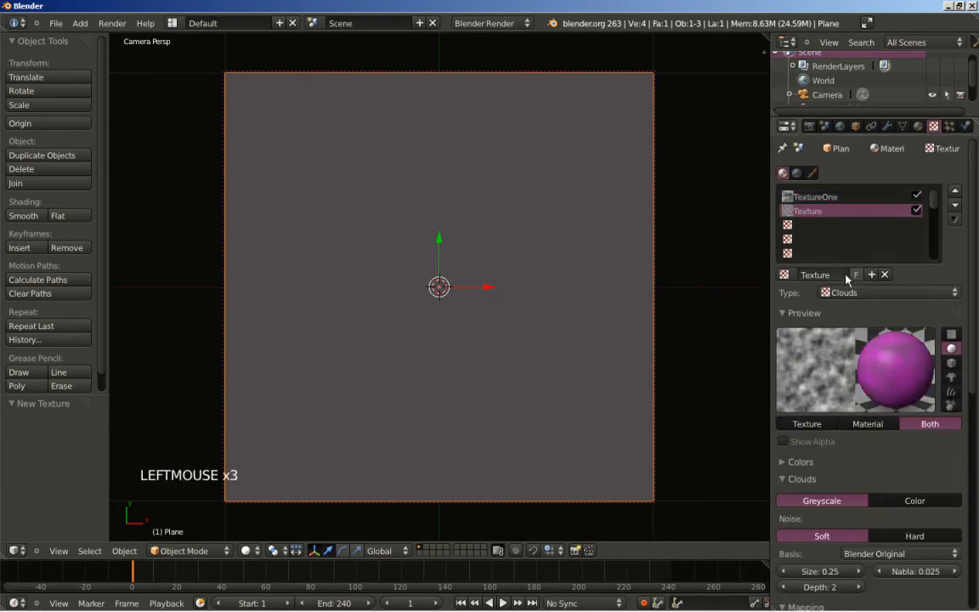
click(839, 275)
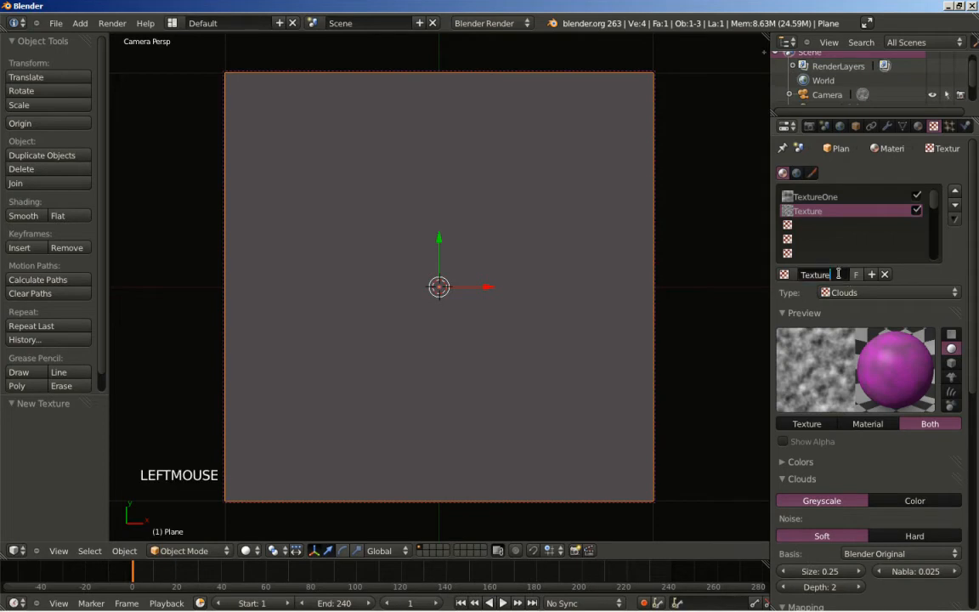
text(Two)
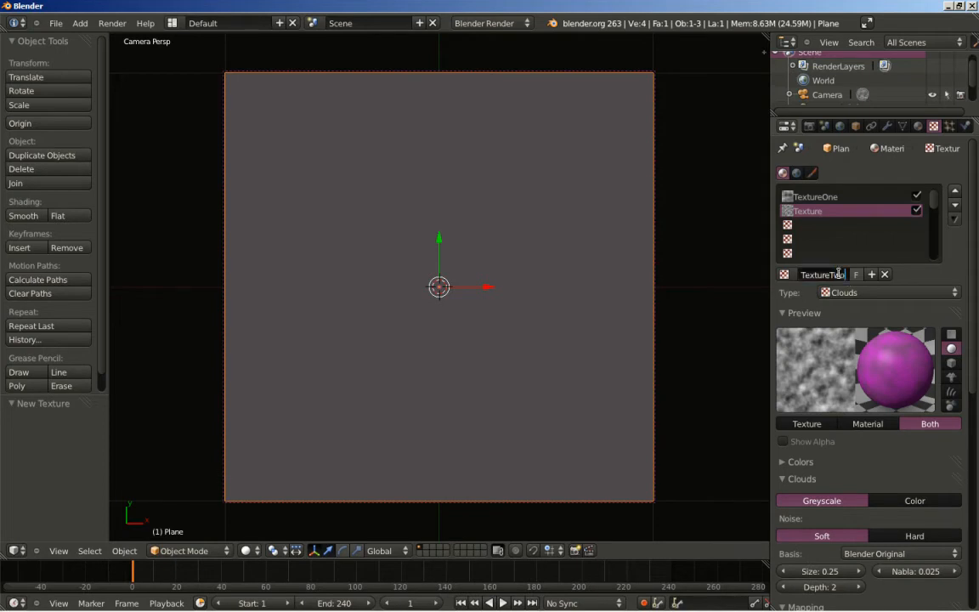
key(Return)
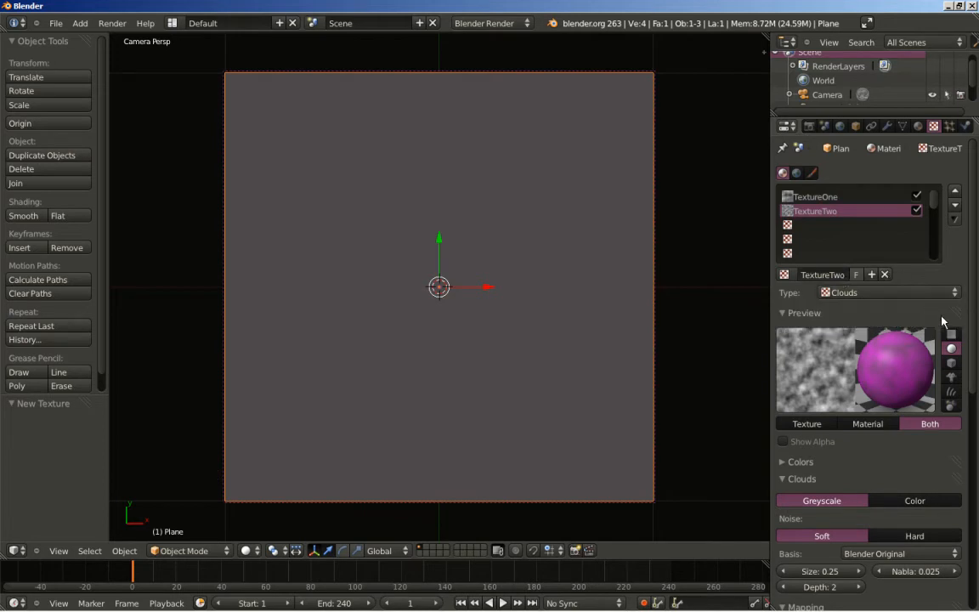
Set the noise basis of TextureTwo's clouds to Voronoi F2.
drag(965, 322, 966, 385)
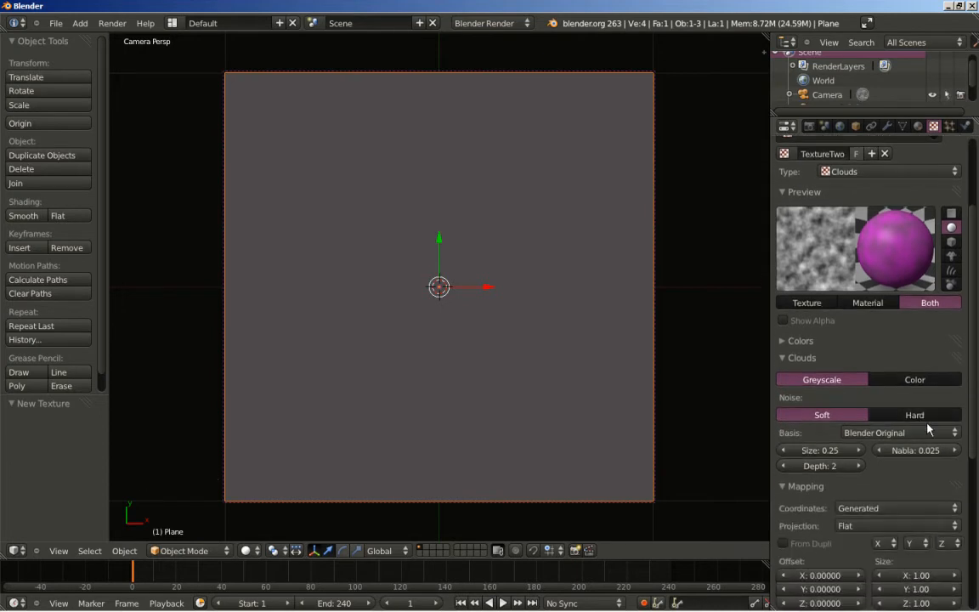
click(890, 437)
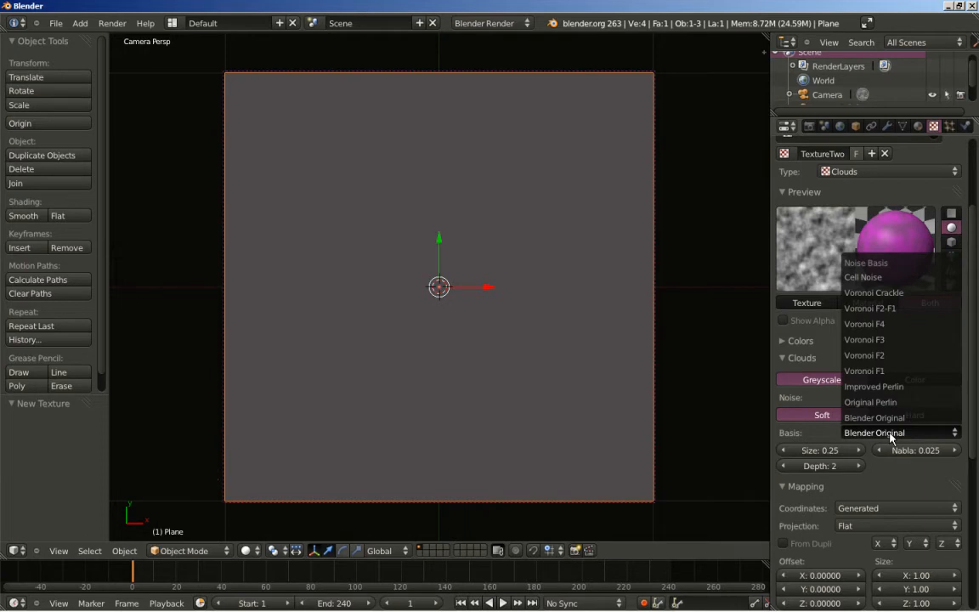
click(894, 355)
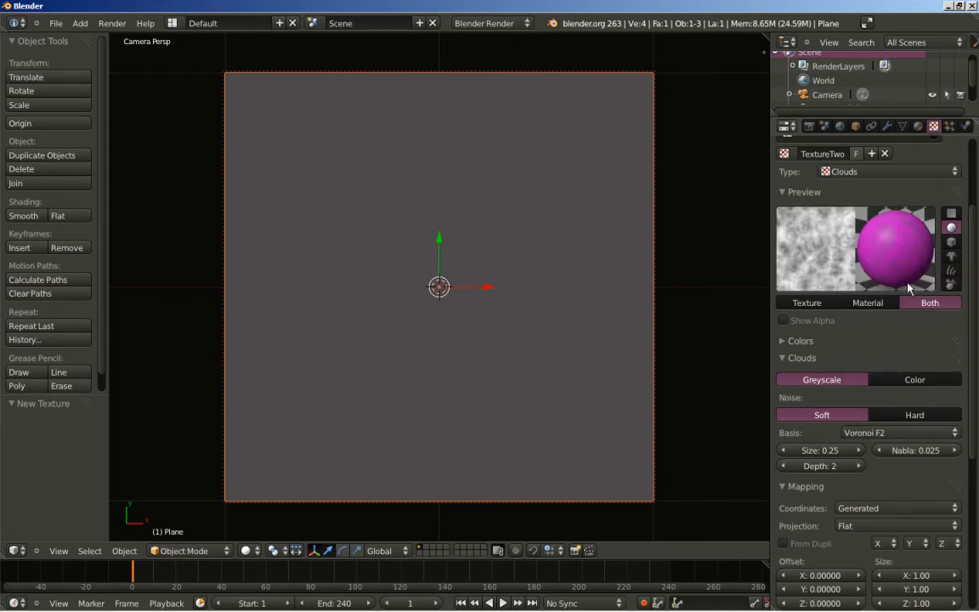
Lower TextureTwo's color brightness to 0.600.
click(782, 341)
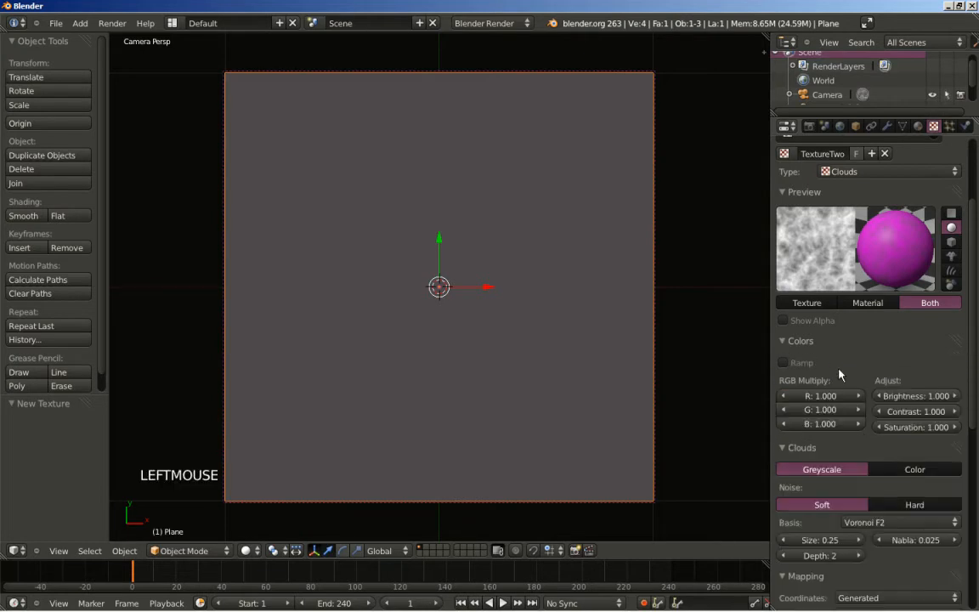
click(881, 396)
click(881, 396)
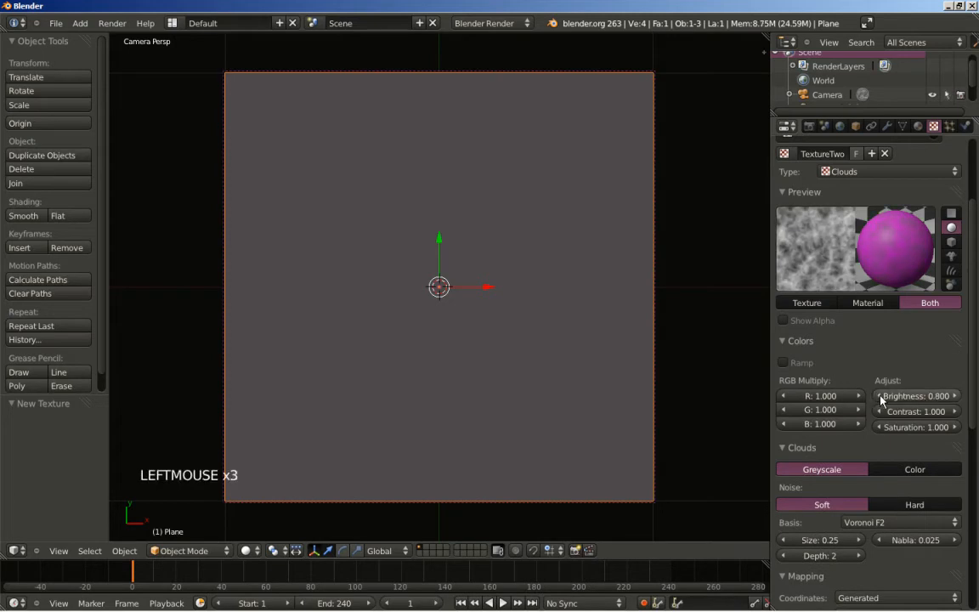
click(881, 396)
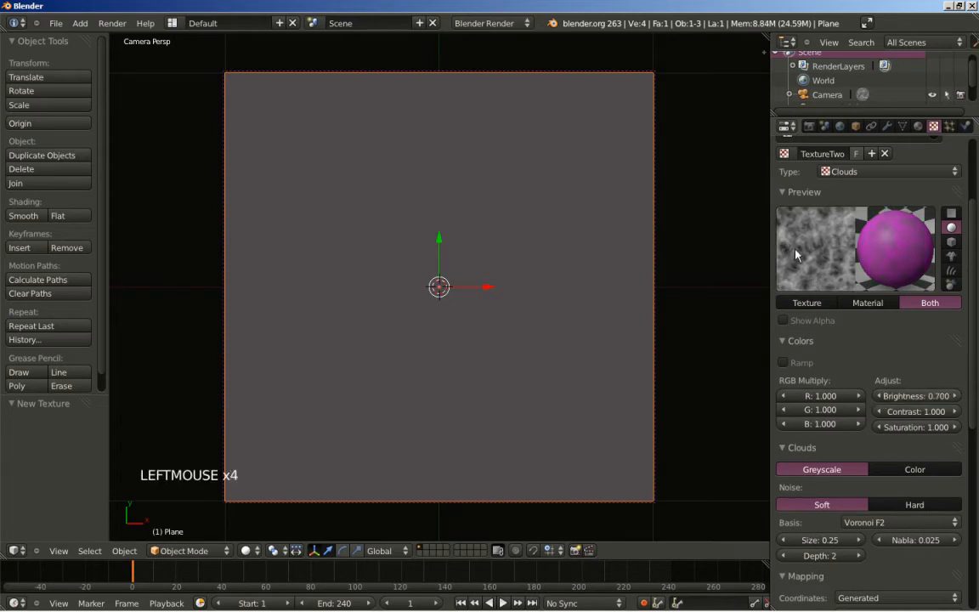
click(880, 396)
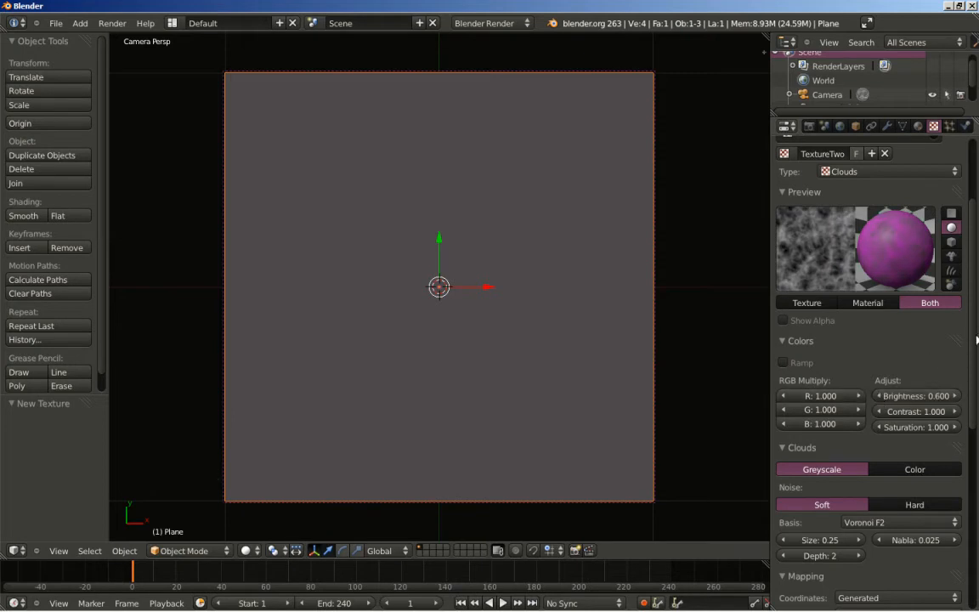
Set TextureTwo's clouds noise to size 0.60 and depth 4.
drag(971, 346, 971, 365)
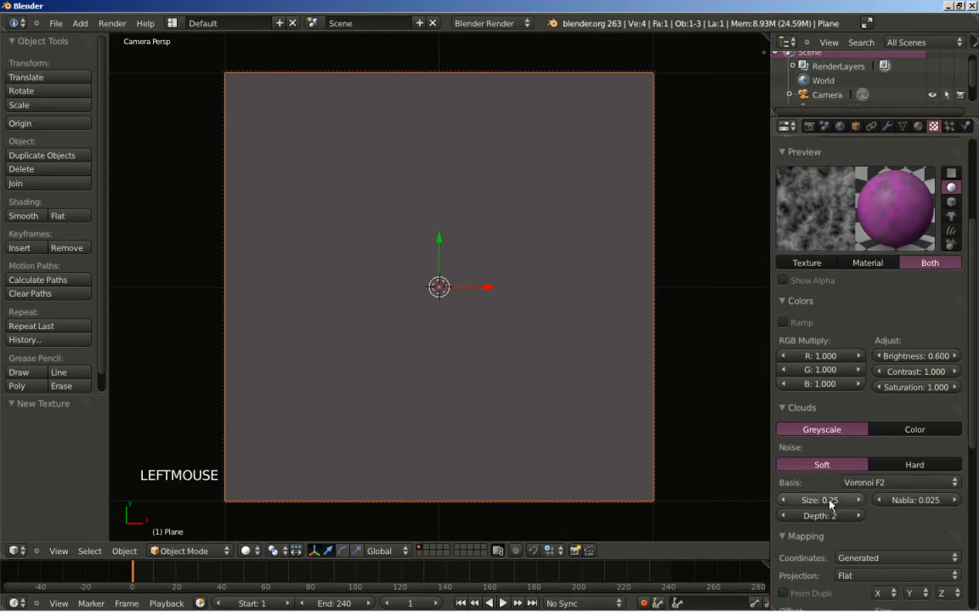
drag(831, 501, 885, 524)
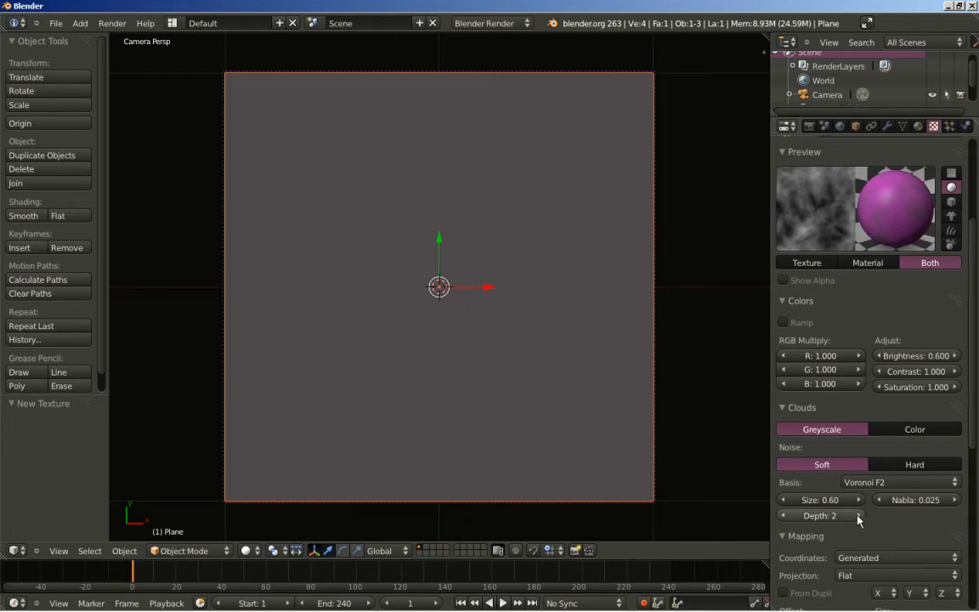
click(858, 516)
click(858, 515)
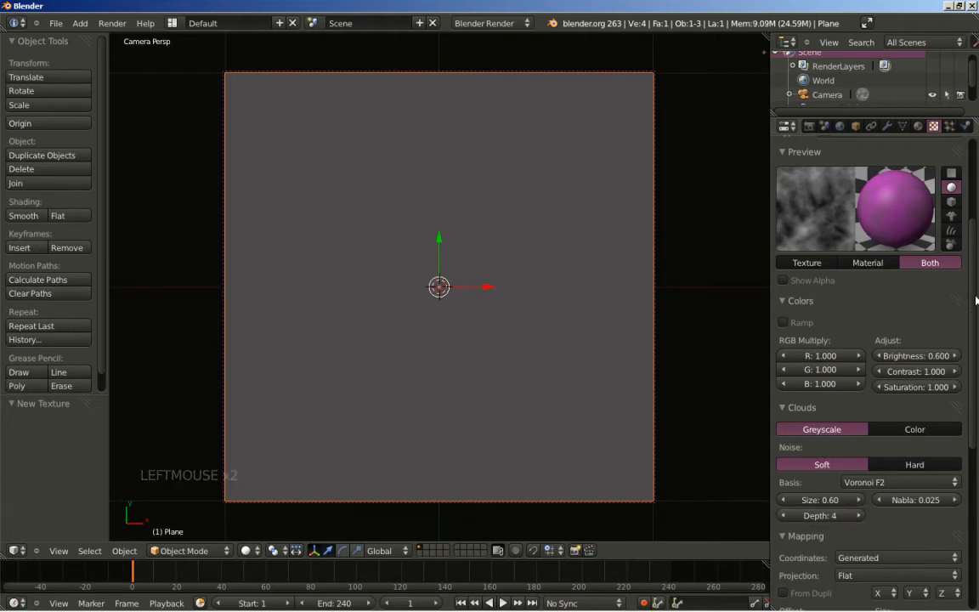
Change TextureTwo's influence color from magenta to a dark, muted reddish brown and check it in the preview.
drag(975, 300, 974, 421)
drag(974, 465, 974, 483)
click(820, 580)
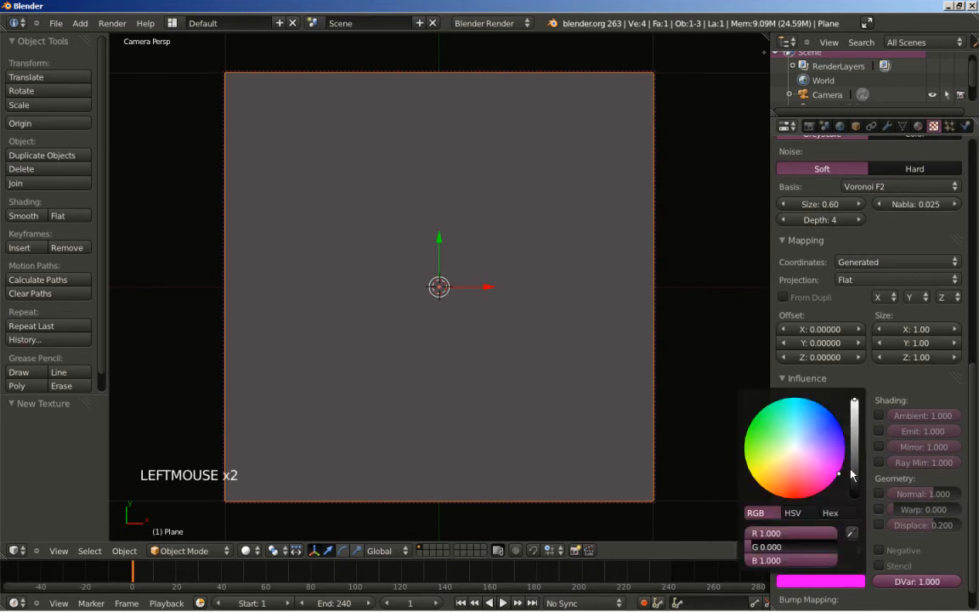
click(792, 465)
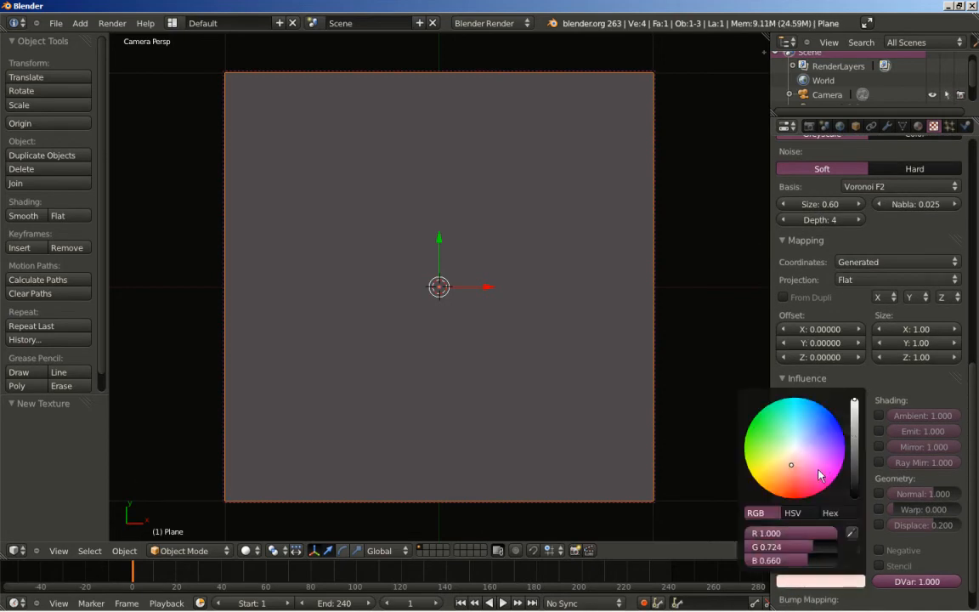
click(792, 473)
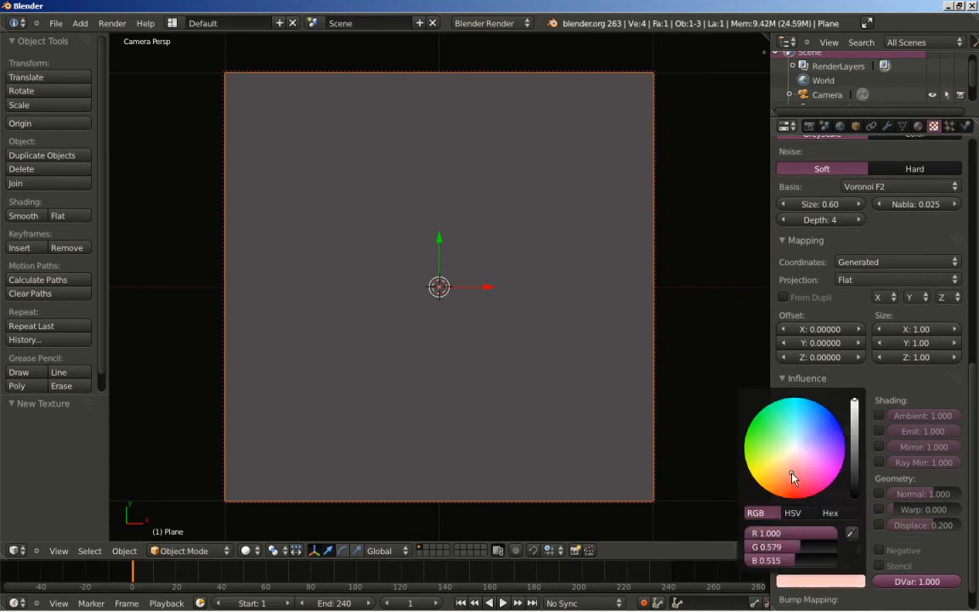
click(854, 444)
drag(854, 444, 855, 469)
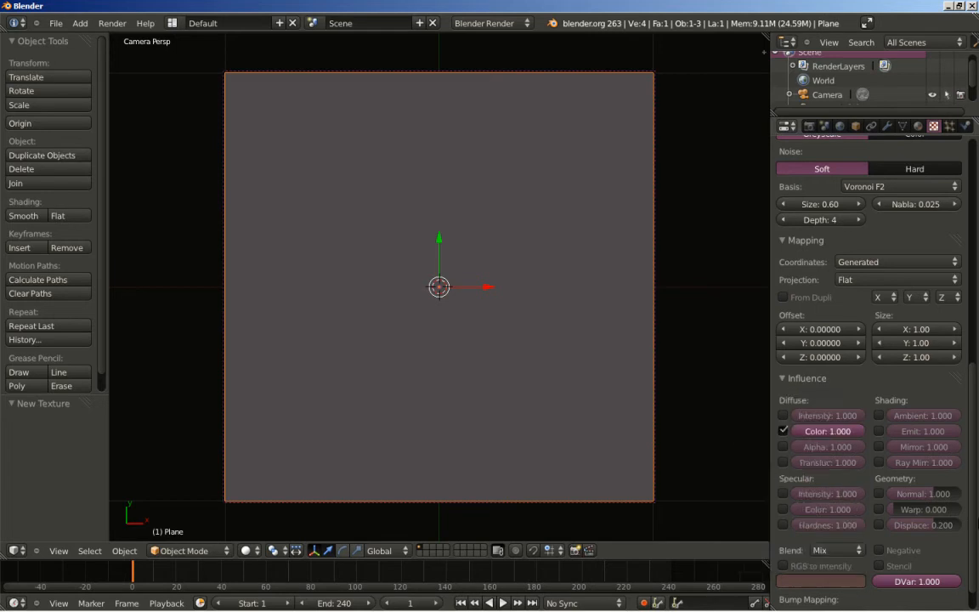
drag(976, 524, 977, 322)
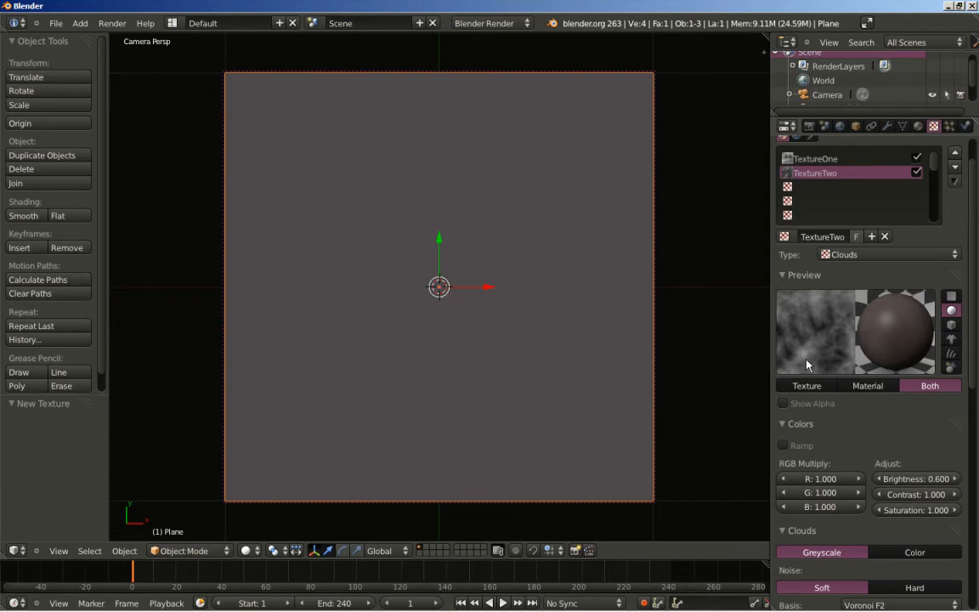
Enable TextureTwo's influence on the geometry normal and set its amount to 0.3.
drag(972, 344, 974, 561)
click(885, 530)
click(879, 519)
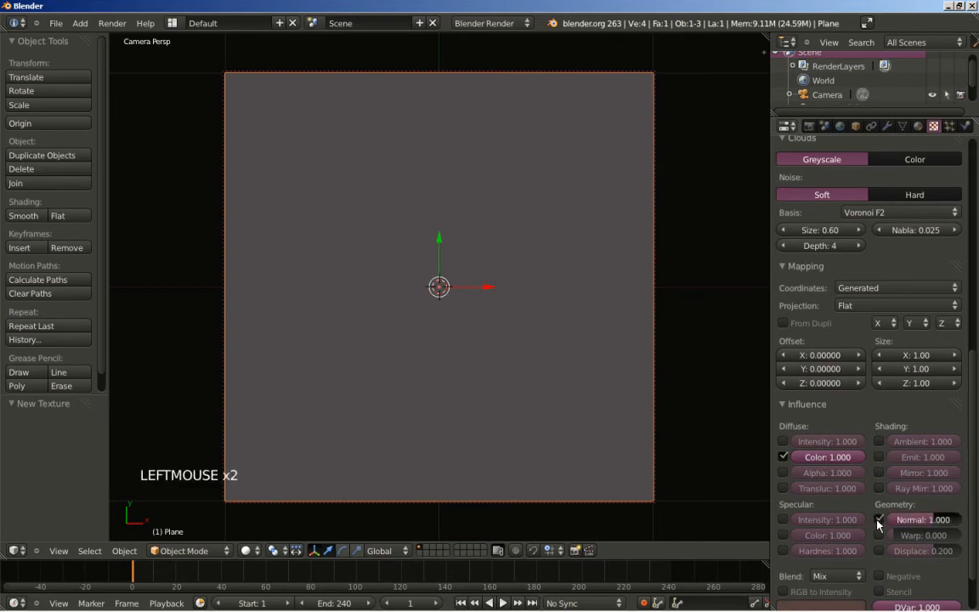
click(924, 521)
text(0.3)
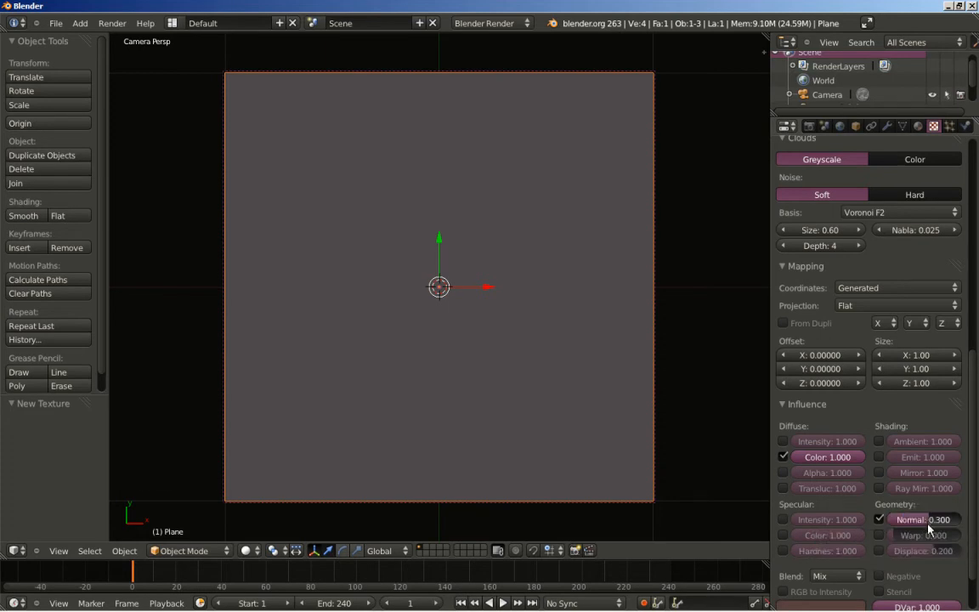
Render a test image of the plane to check both texture layers combined, and return to the 3D view.
scroll(929, 526, up, 13)
scroll(886, 435, up, 1)
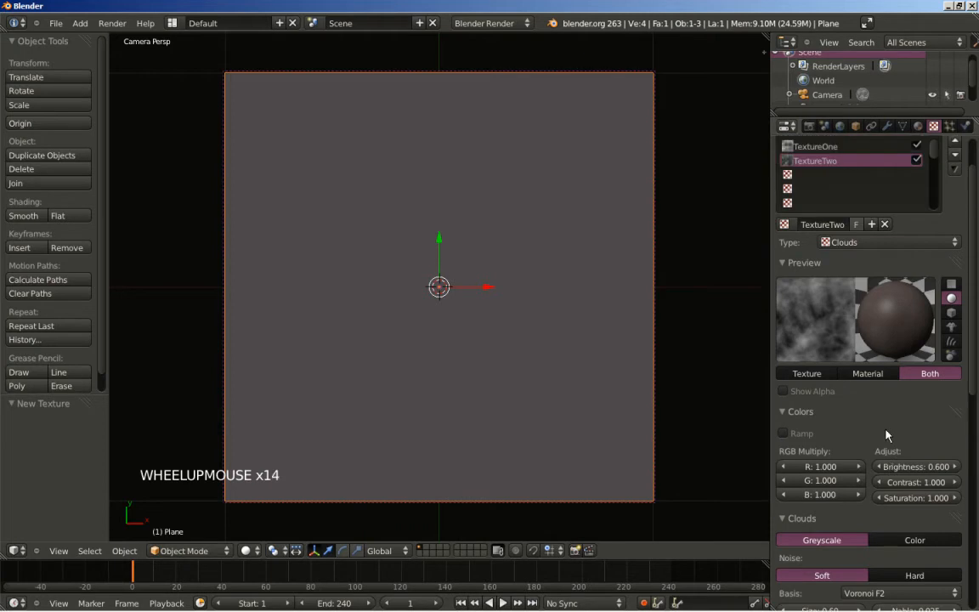
scroll(886, 435, up, 1)
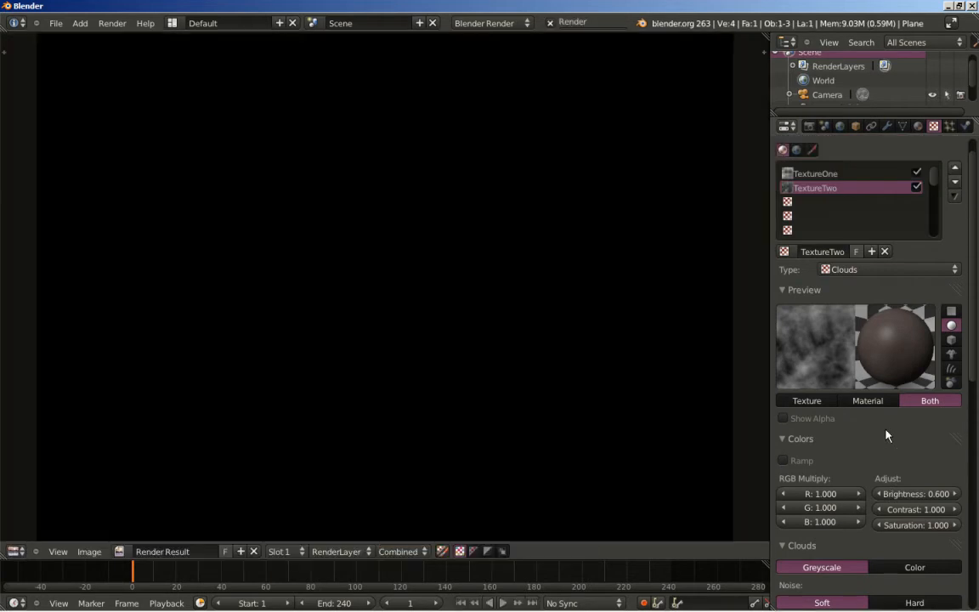
key(F12)
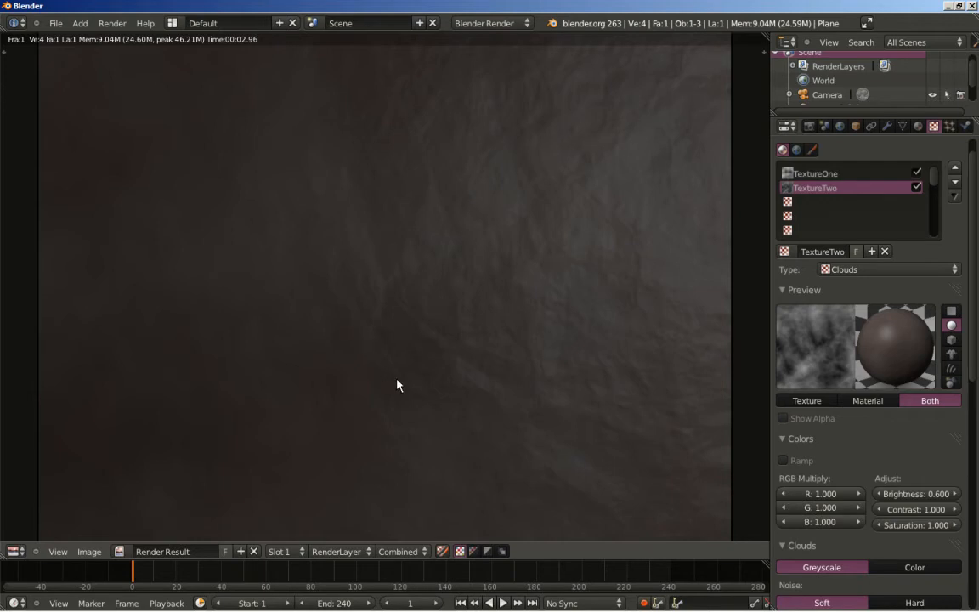
key(Escape)
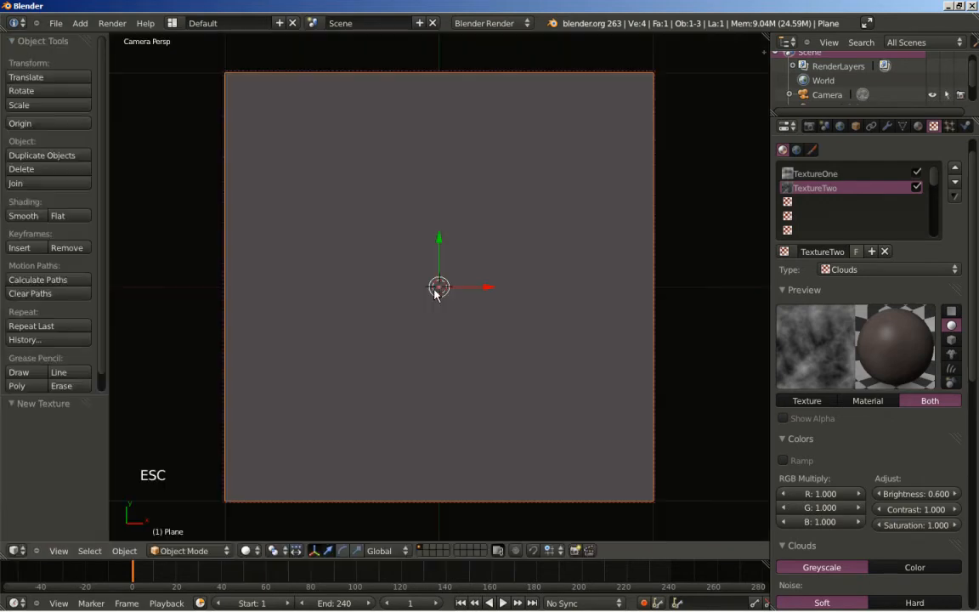
Select the lamp, check its position relative to the plane in an orthographic top view, and render a test image of the lighting.
scroll(434, 293, down, 4)
middle_drag(434, 293, 451, 328)
scroll(450, 329, down, 3)
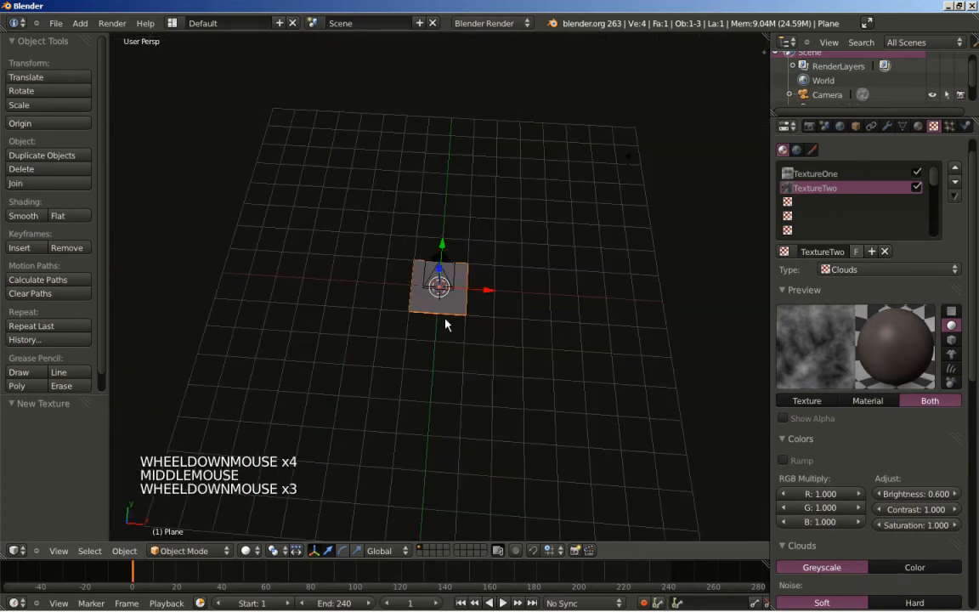
right_click(626, 158)
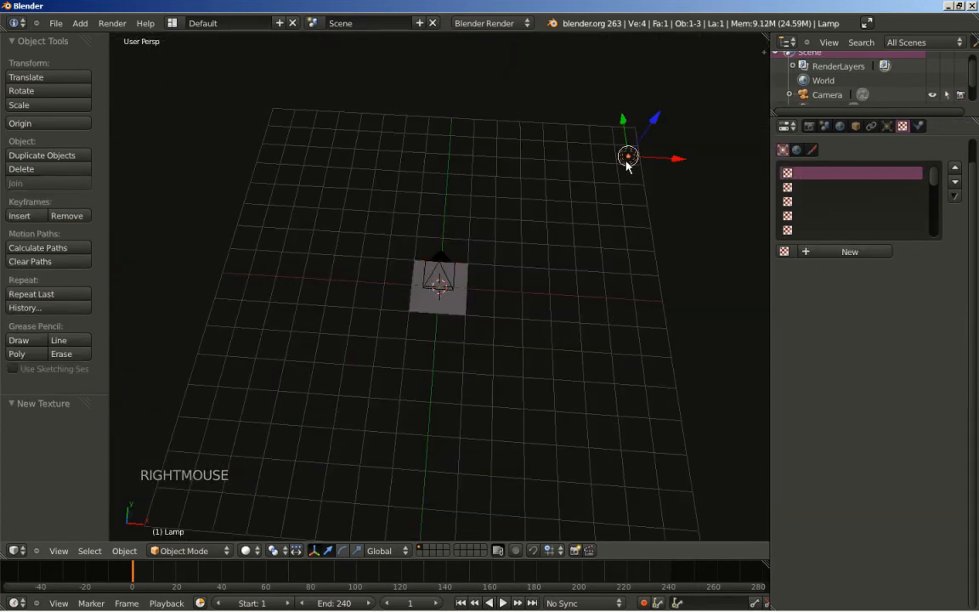
key(KP_7)
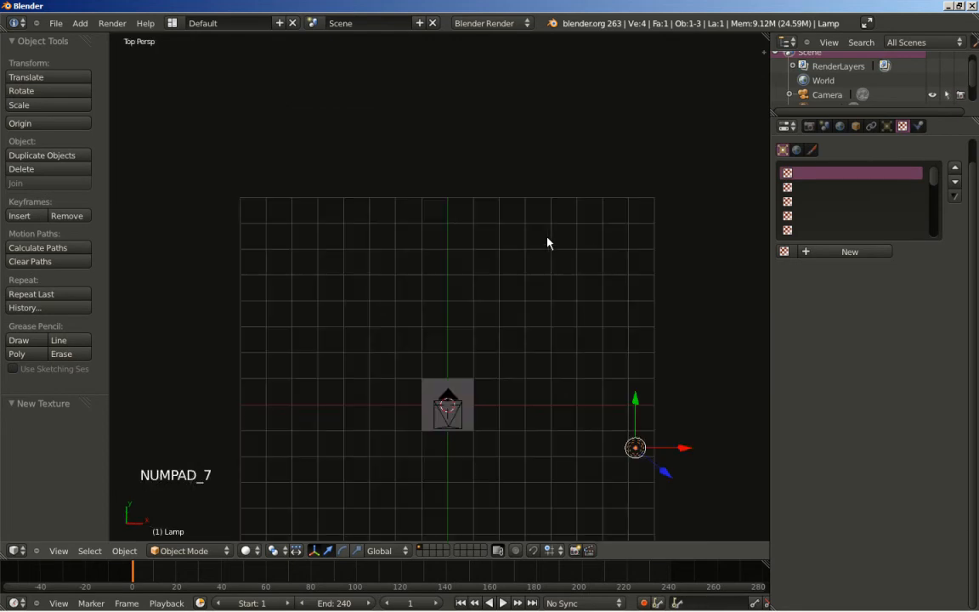
key(KP_5)
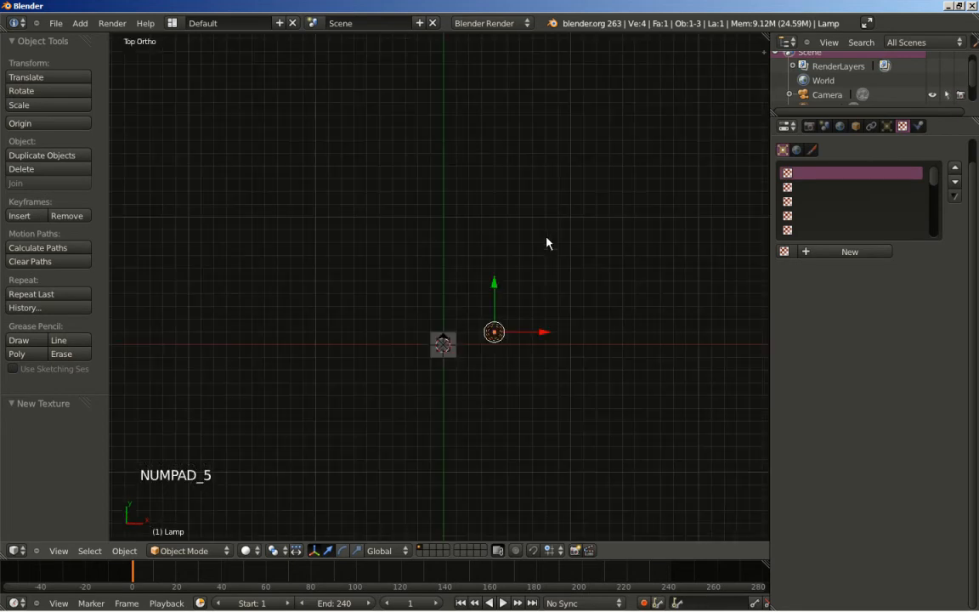
scroll(494, 402, up, 5)
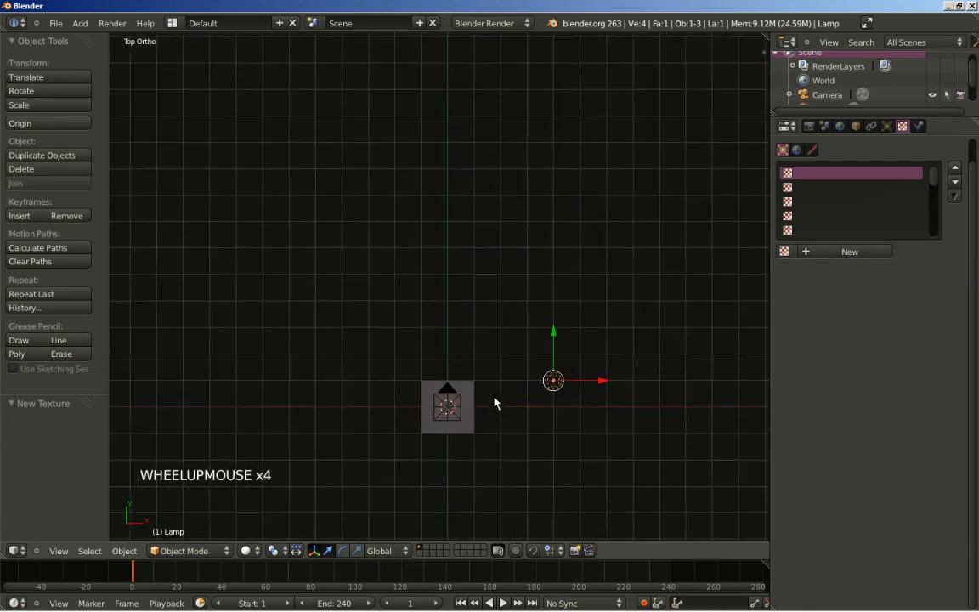
shift+middle_drag(500, 459, 515, 322)
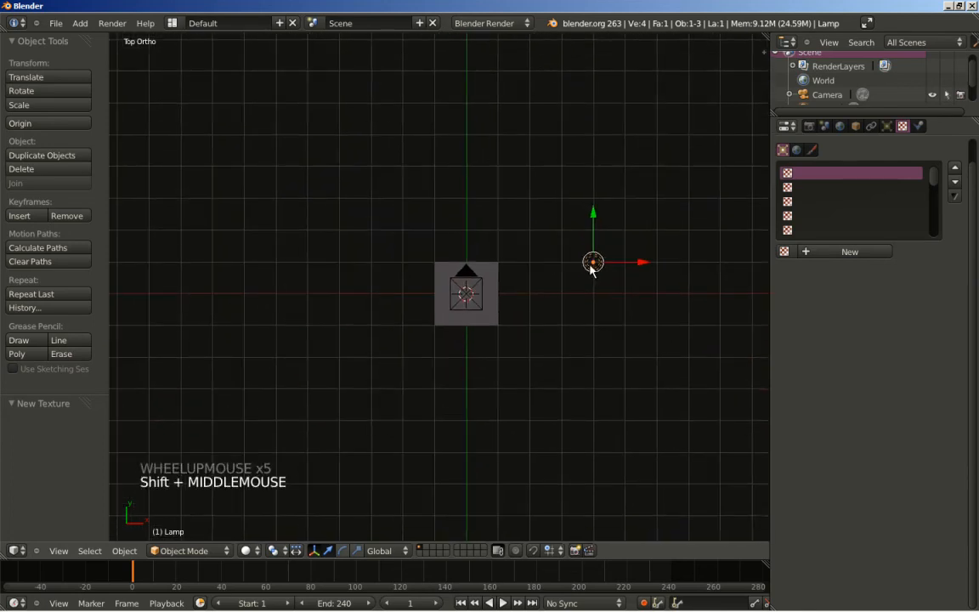
scroll(589, 293, up, 3)
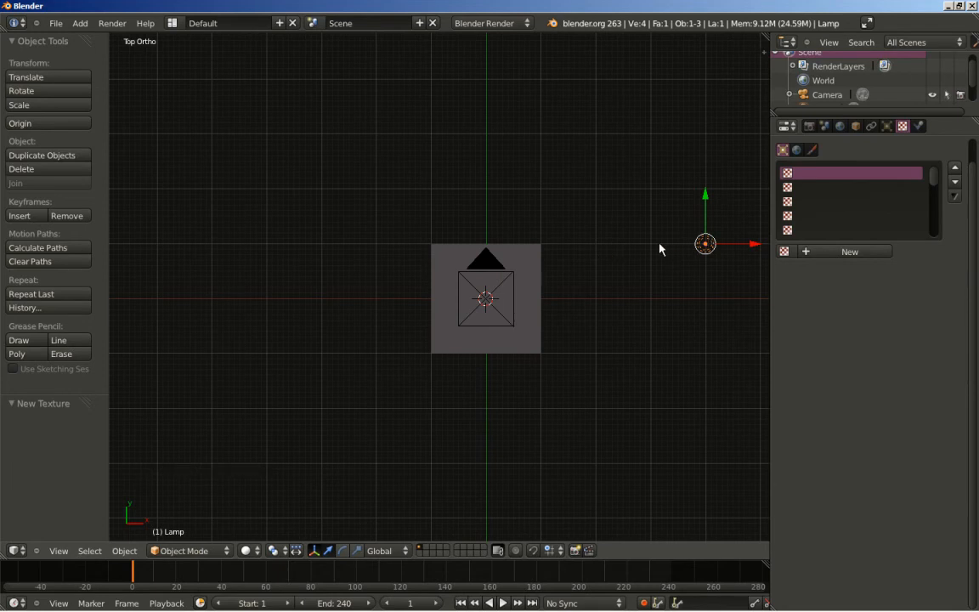
key(F12)
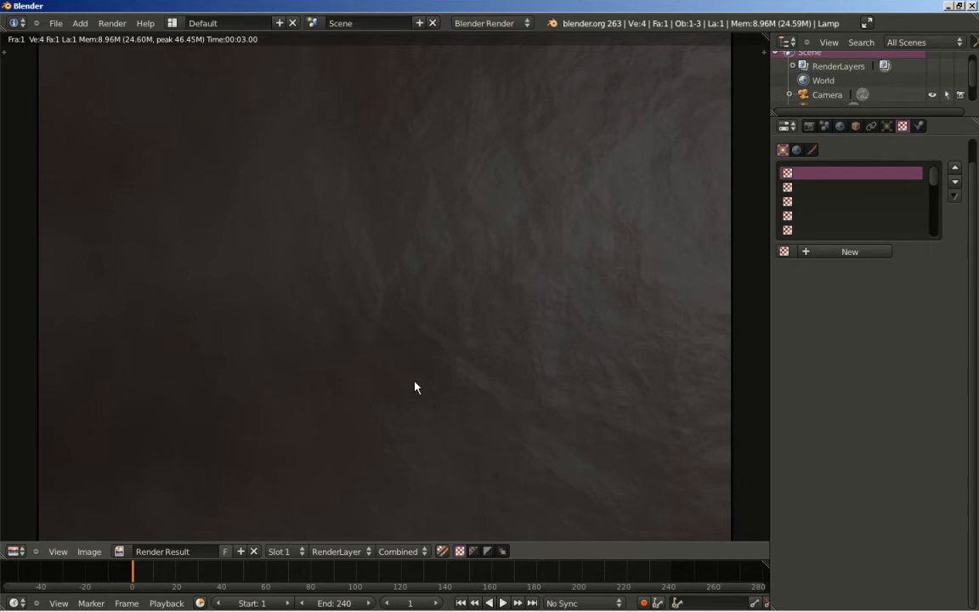
key(Escape)
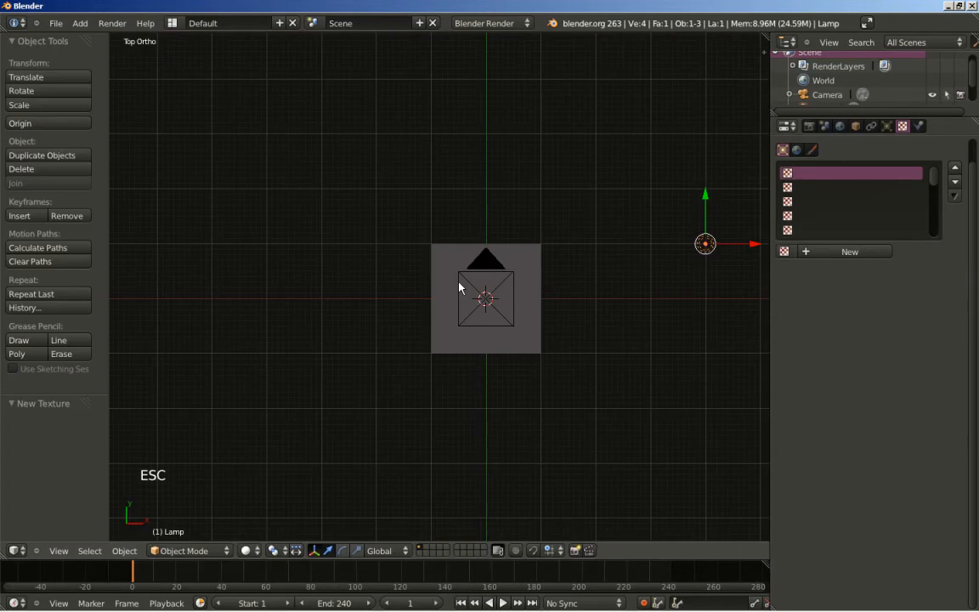
Select the plane and add a new texture named TextureThree in the third texture slot.
scroll(466, 354, up, 3)
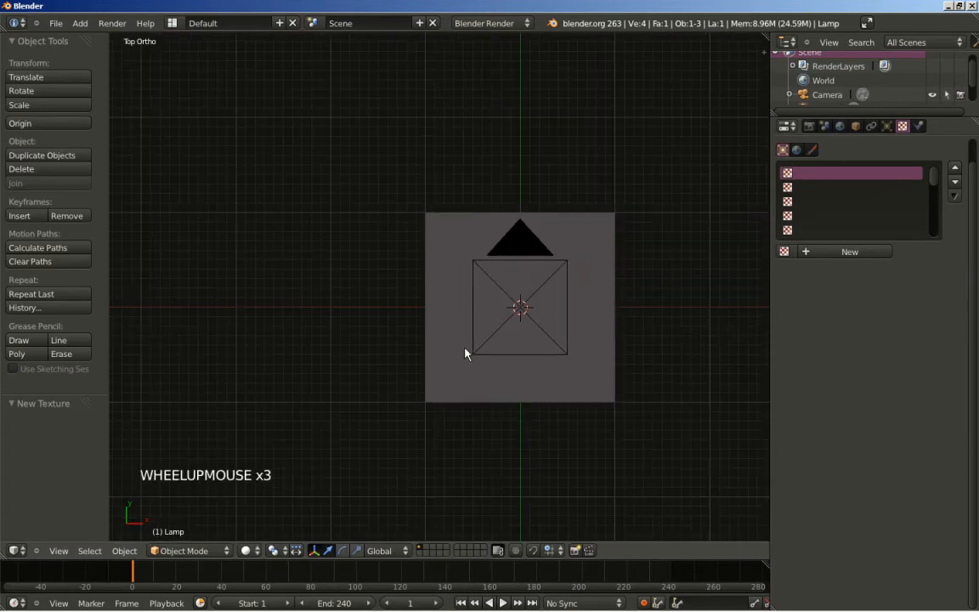
right_click(445, 238)
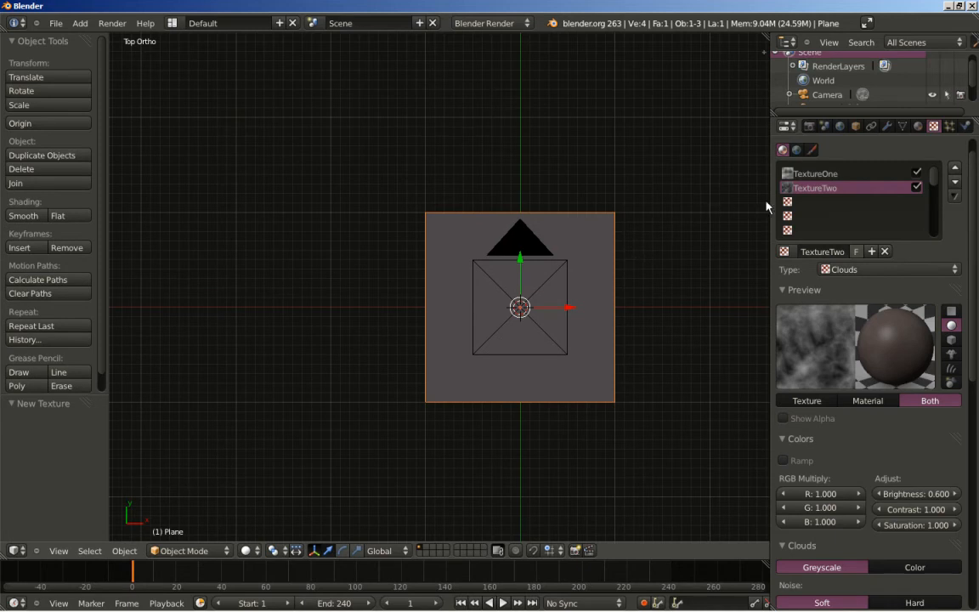
click(802, 203)
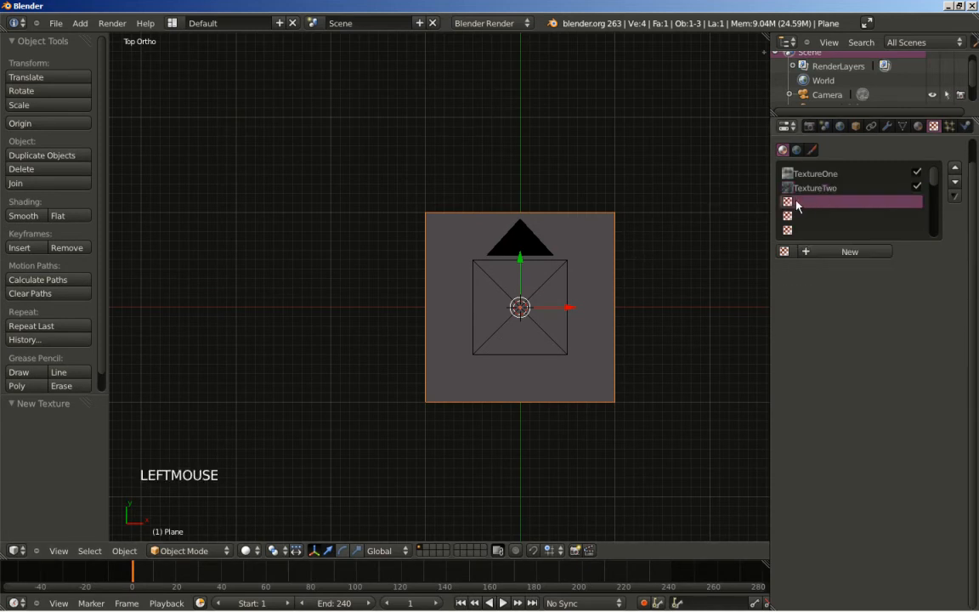
click(846, 251)
double_click(836, 248)
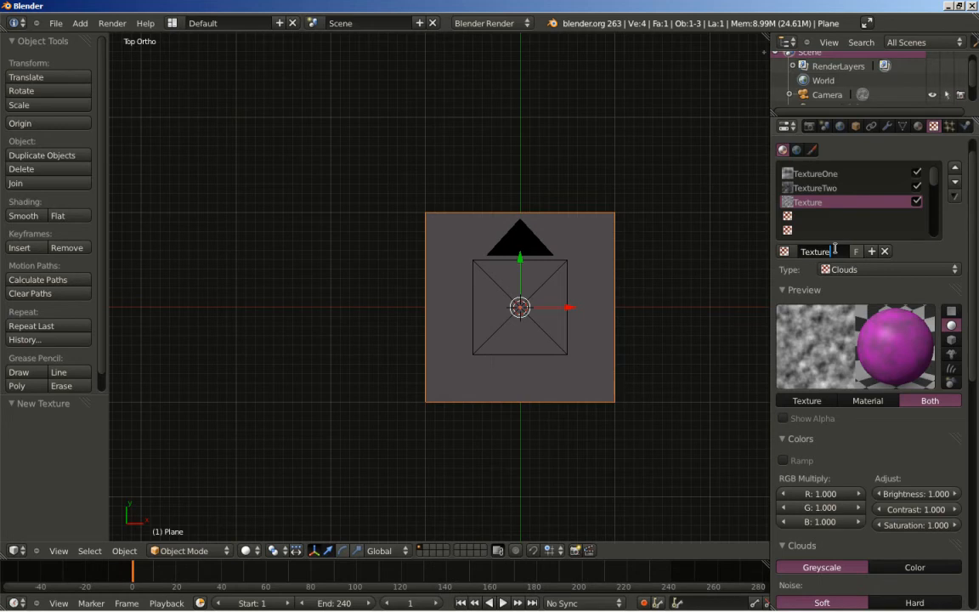
text(Three)
key(Return)
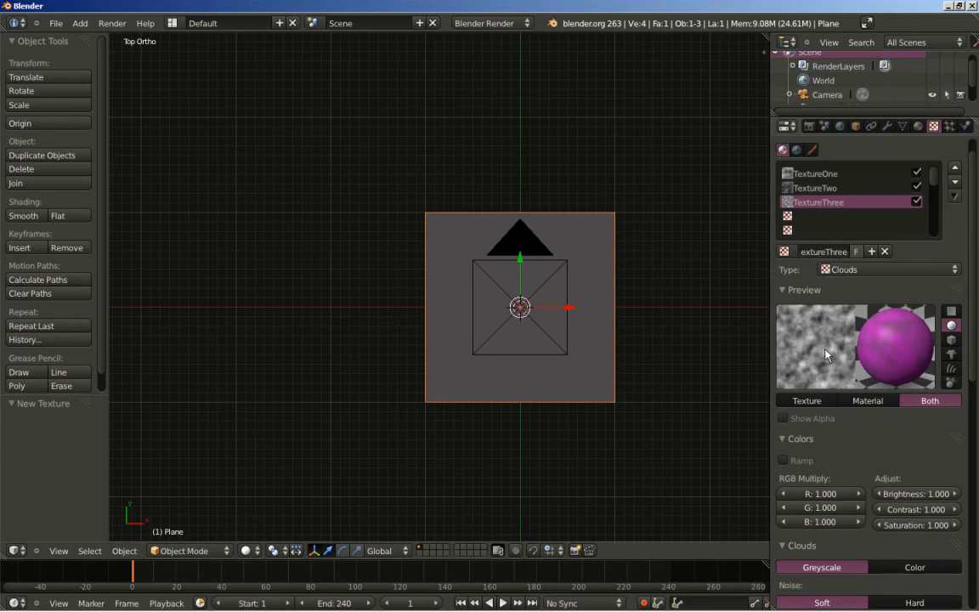
Change the noise basis of TextureThree's clouds to Voronoi F3.
scroll(857, 437, down, 4)
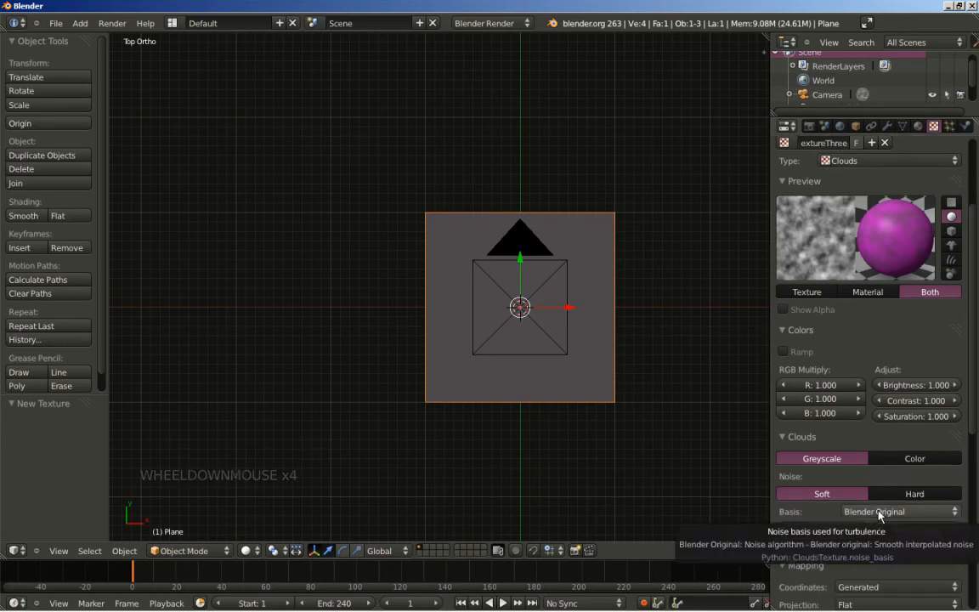
click(876, 511)
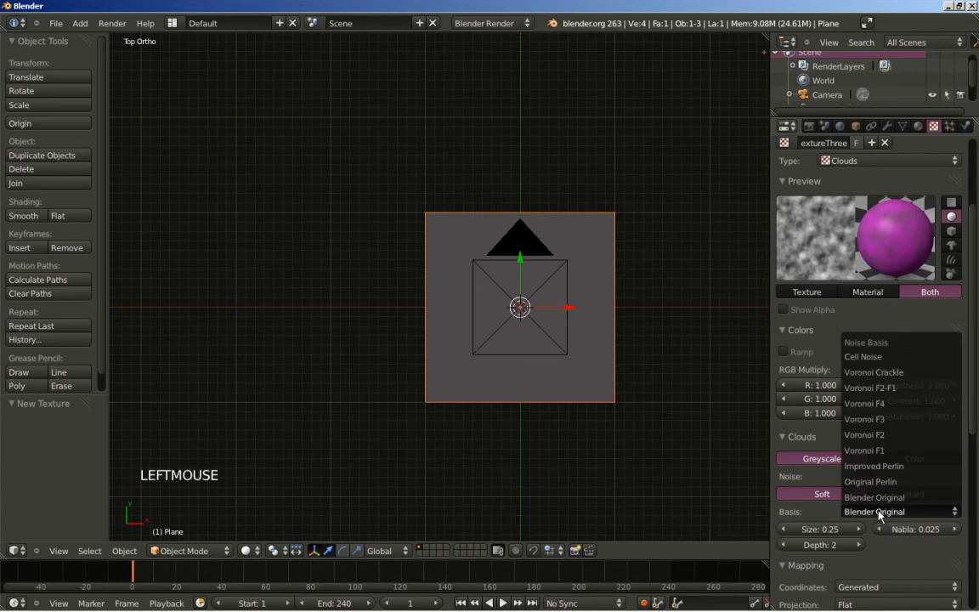
click(894, 420)
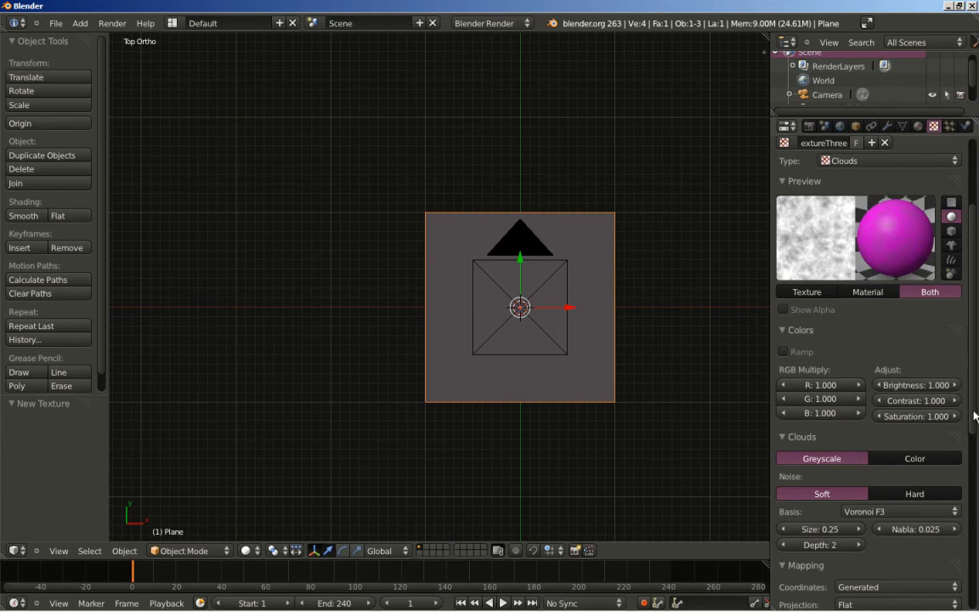
Set TextureThree's contrast adjustment to 1.200.
click(885, 404)
click(952, 400)
click(952, 400)
click(952, 401)
click(952, 400)
click(952, 400)
click(951, 400)
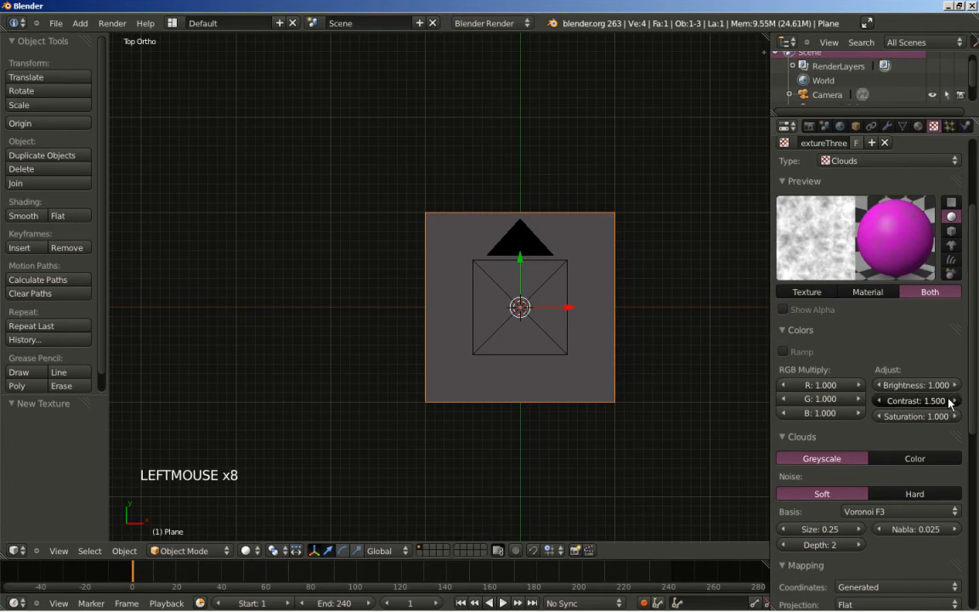
click(949, 402)
click(891, 400)
click(890, 400)
click(889, 400)
click(889, 400)
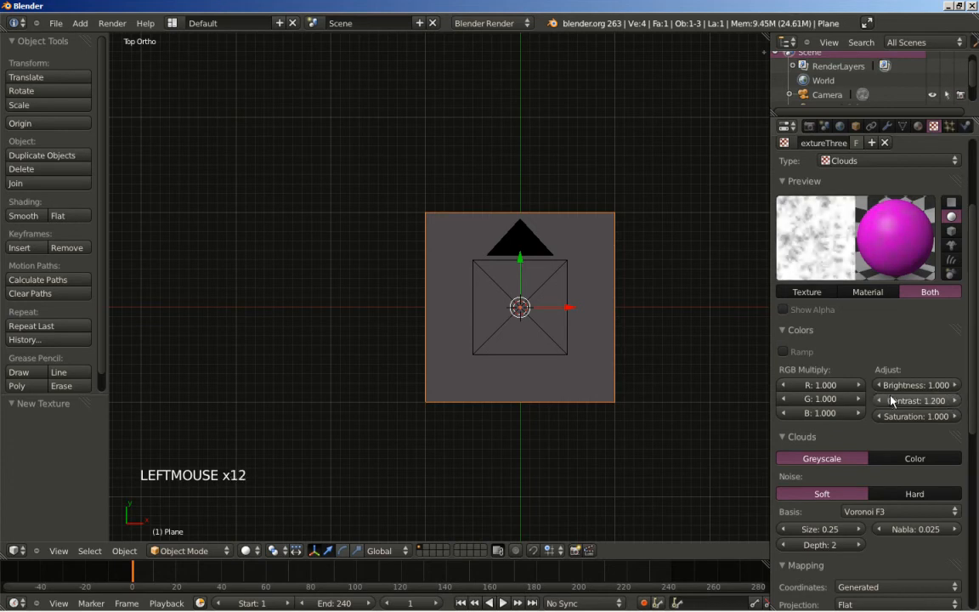
Lower TextureThree's brightness adjustment to 0.400.
click(882, 387)
click(882, 387)
click(882, 387)
click(882, 388)
click(882, 388)
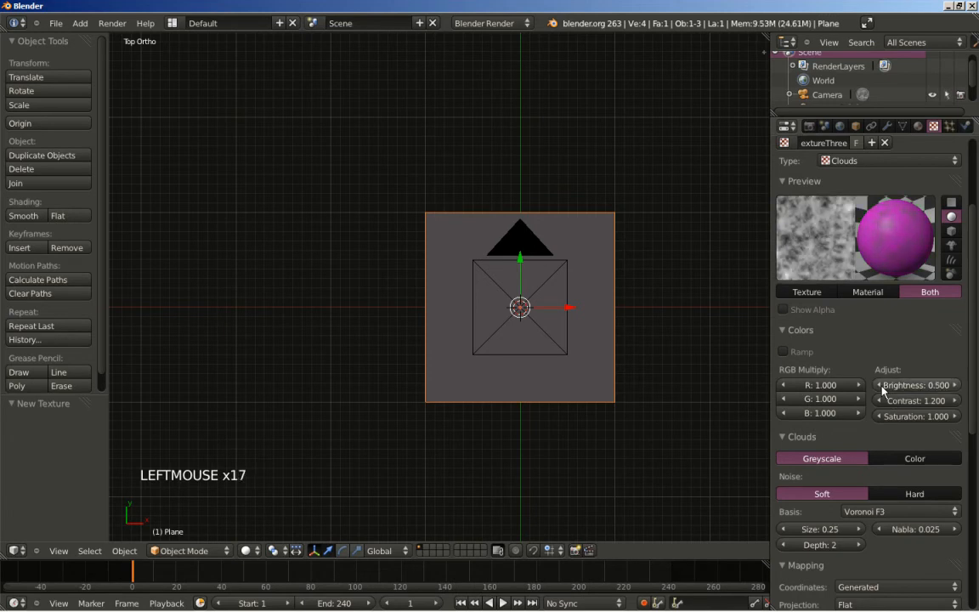
click(882, 388)
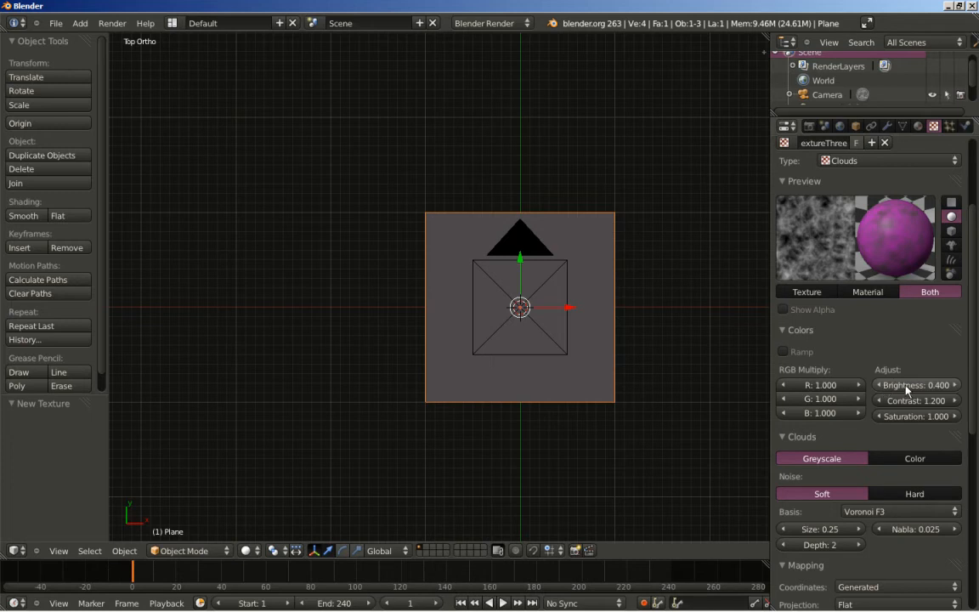
Set the noise size of TextureThree's clouds to 0.05.
drag(972, 345, 974, 319)
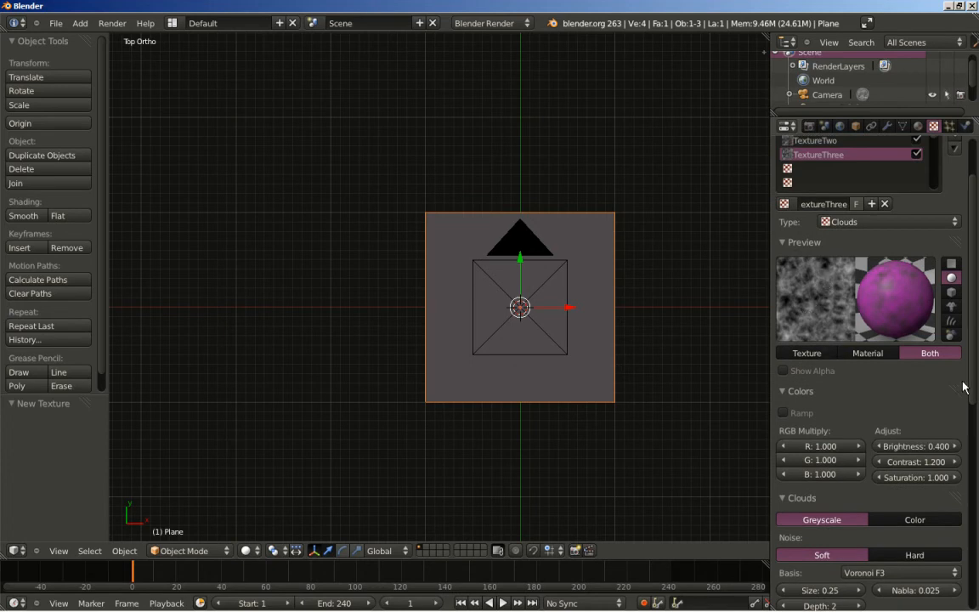
drag(974, 382, 974, 402)
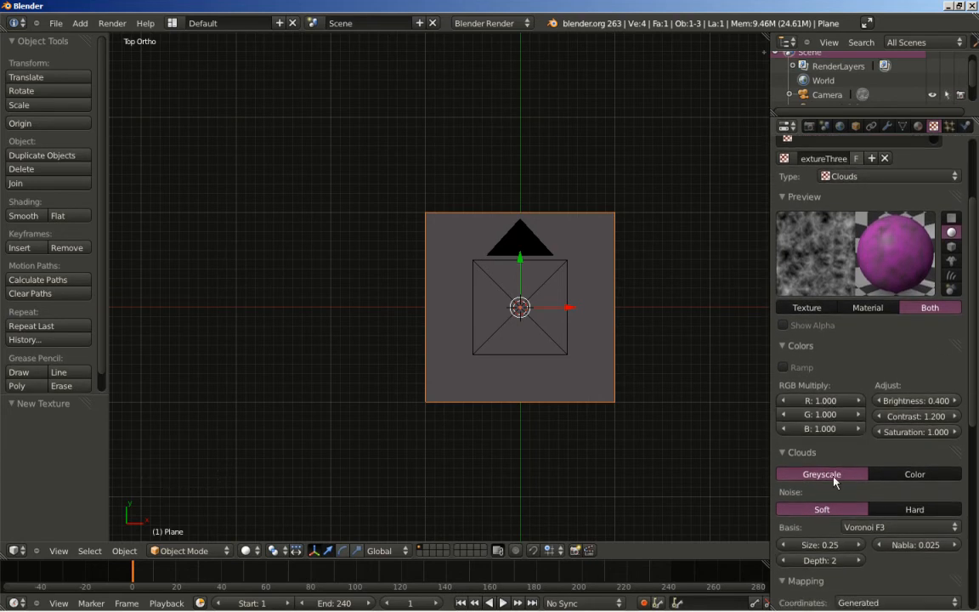
click(782, 545)
click(783, 545)
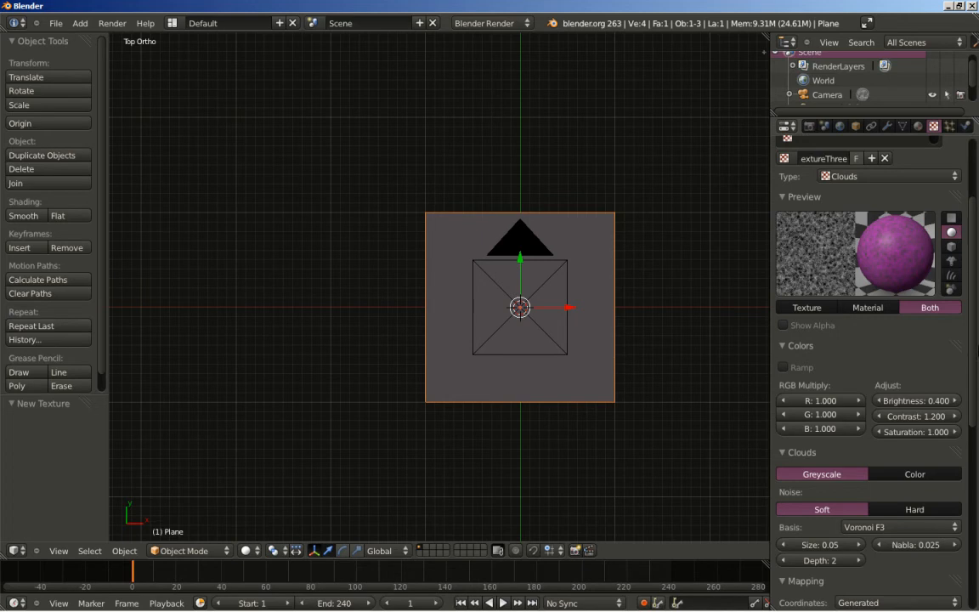
Change TextureThree's influence color from magenta to a muted reddish brown and check it in the preview.
drag(976, 326, 971, 548)
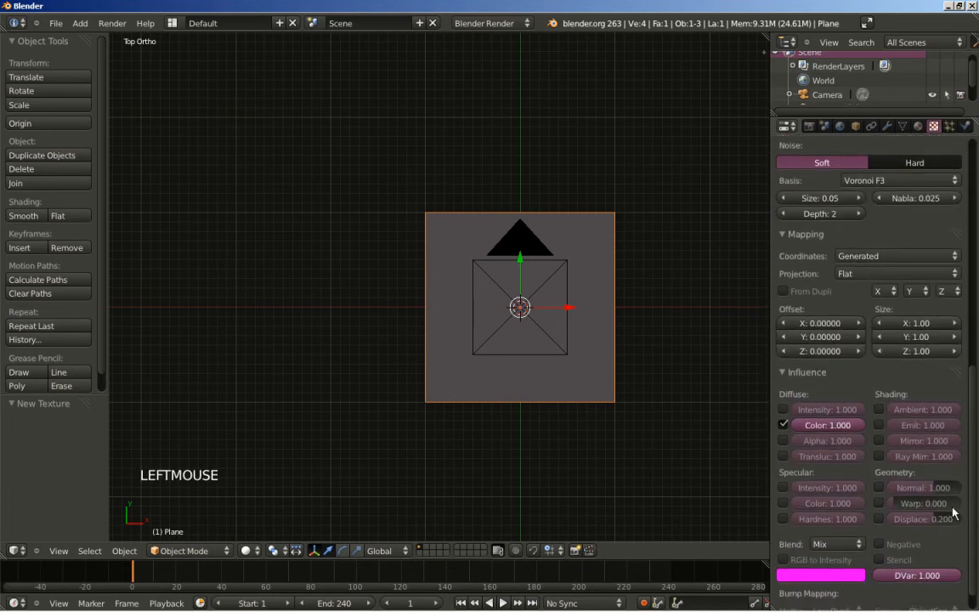
click(793, 576)
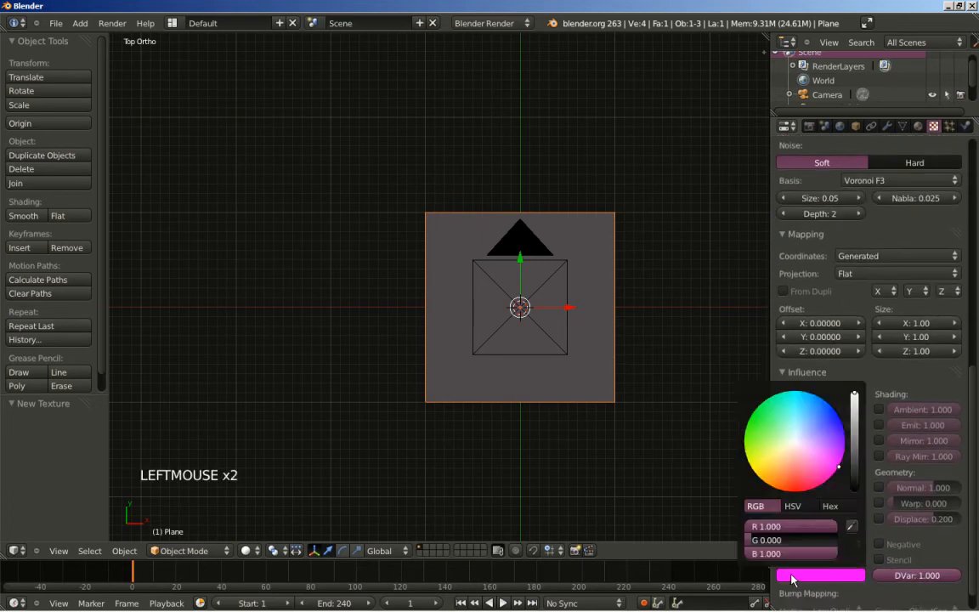
click(793, 468)
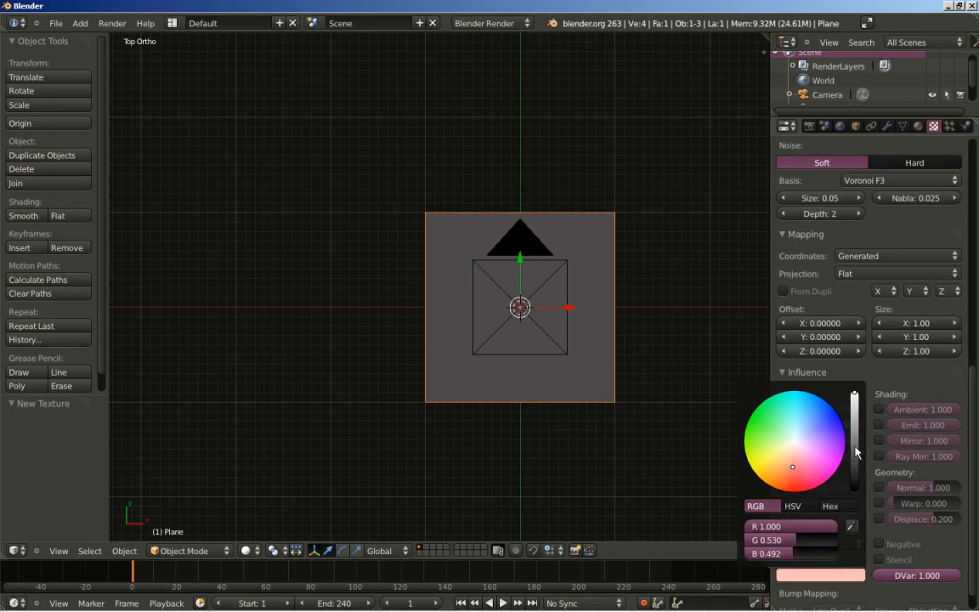
drag(855, 400, 858, 432)
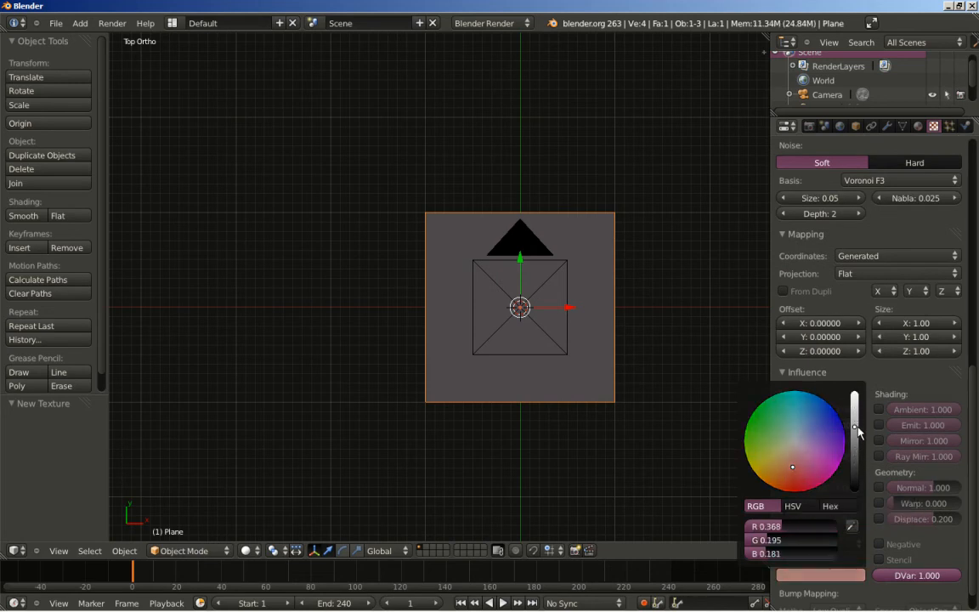
click(790, 481)
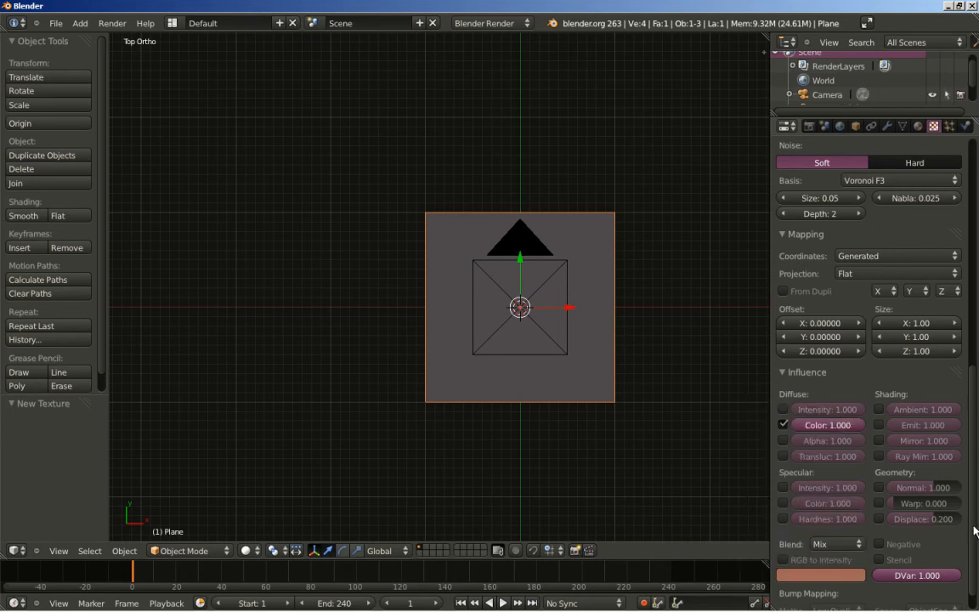
drag(975, 532, 969, 377)
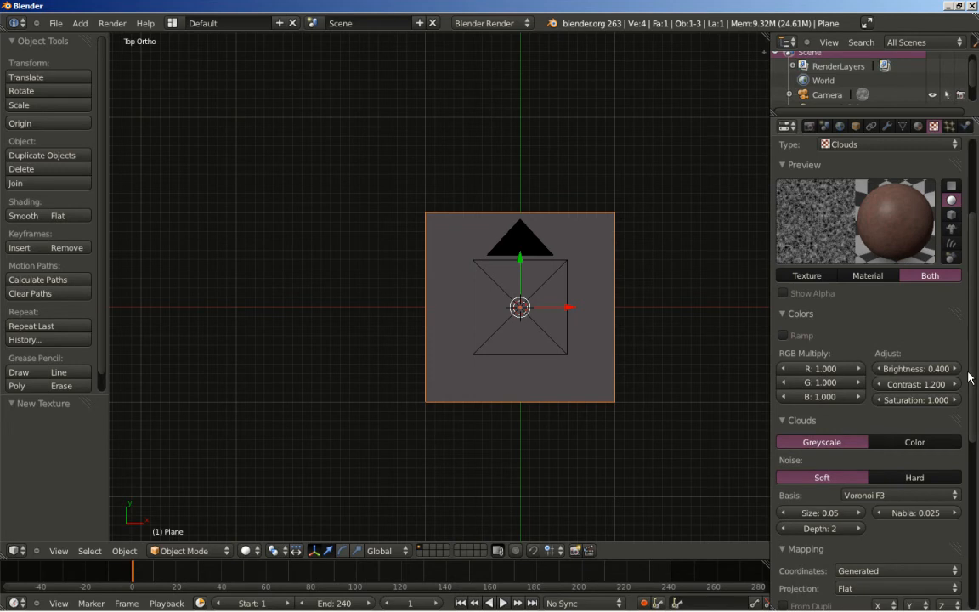
click(971, 389)
double_click(973, 399)
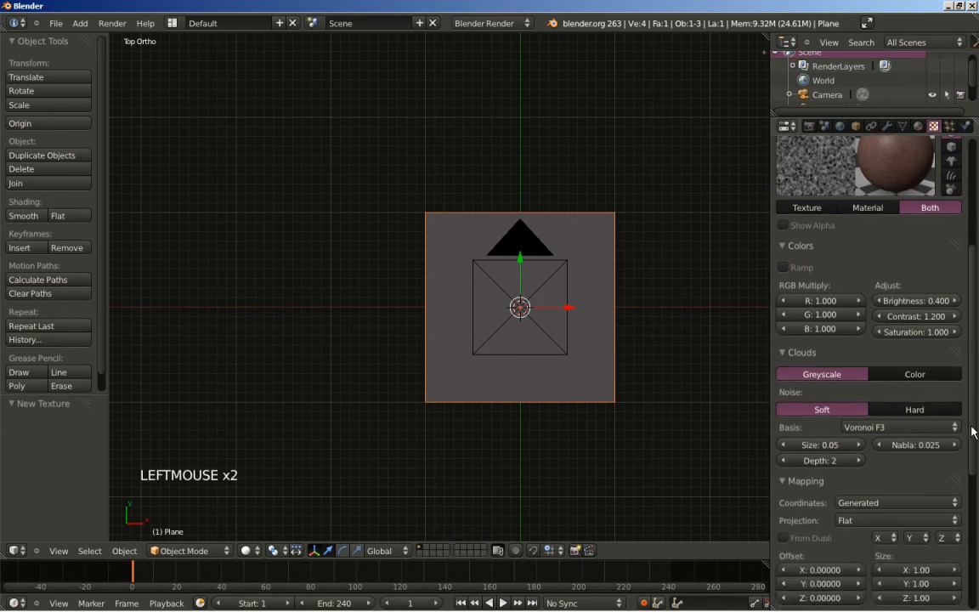
Enable TextureThree's influence on the geometry normal and set its amount to 0.05.
drag(963, 400, 921, 561)
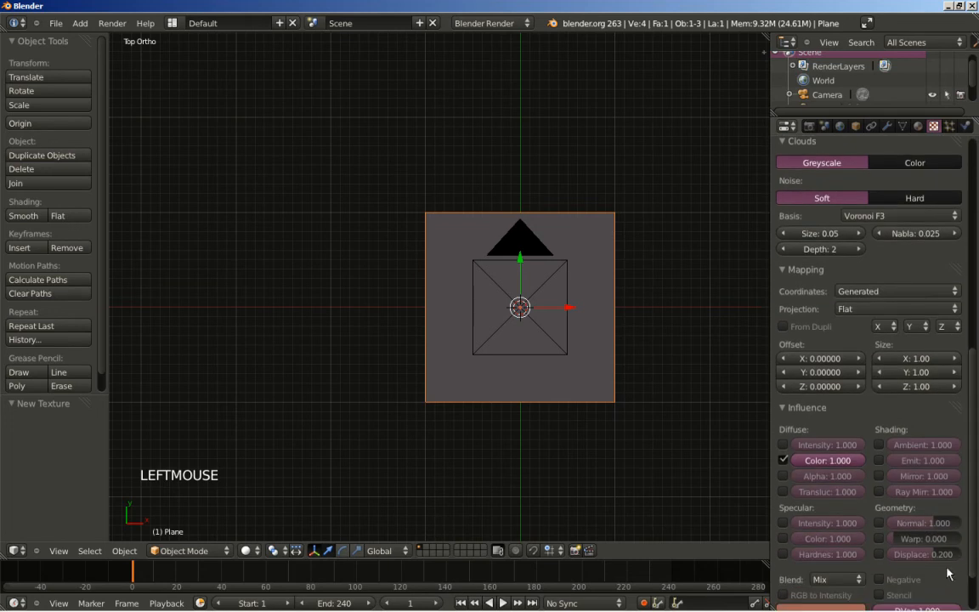
click(884, 525)
double_click(916, 523)
text(0.)
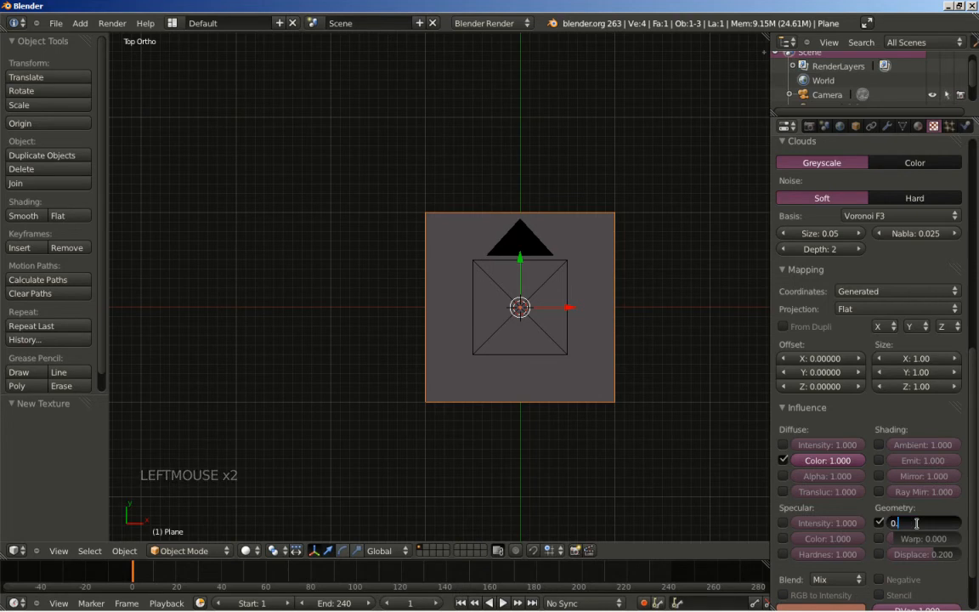
text(05)
key(Return)
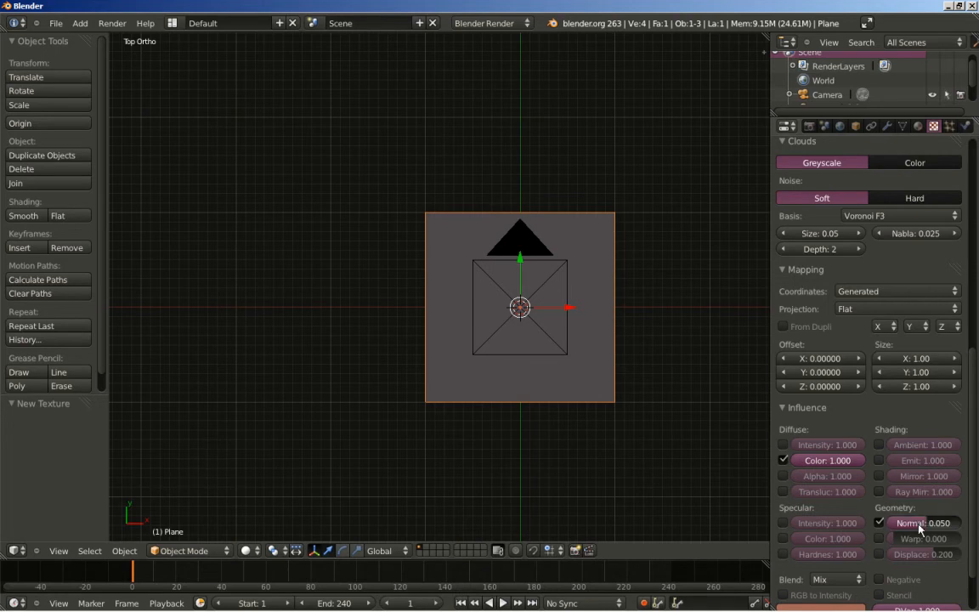
scroll(810, 409, up, 8)
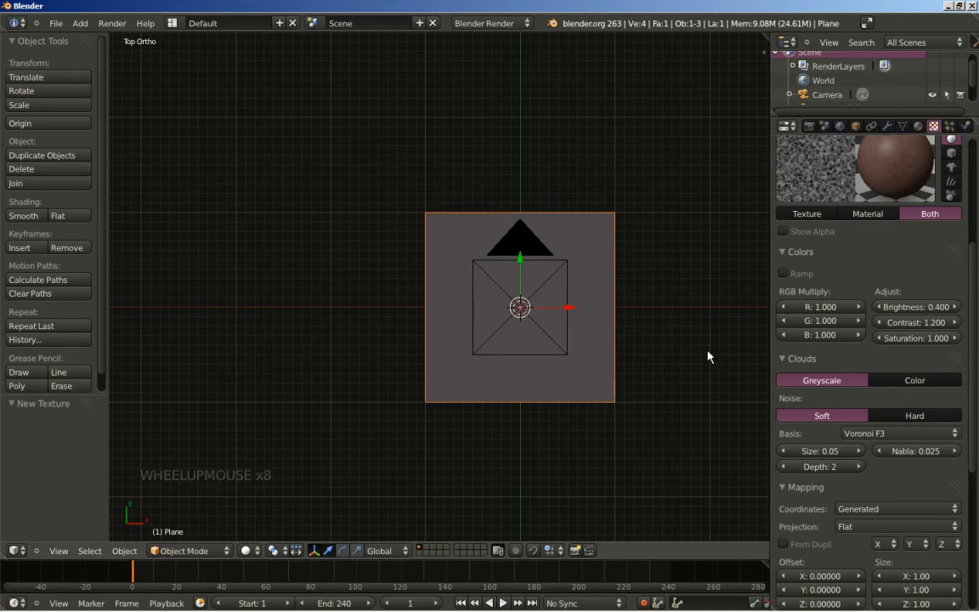
Render the plane to check the layered texture and save the scene as texturetutorial.blend in the StockSave folder.
key(F12)
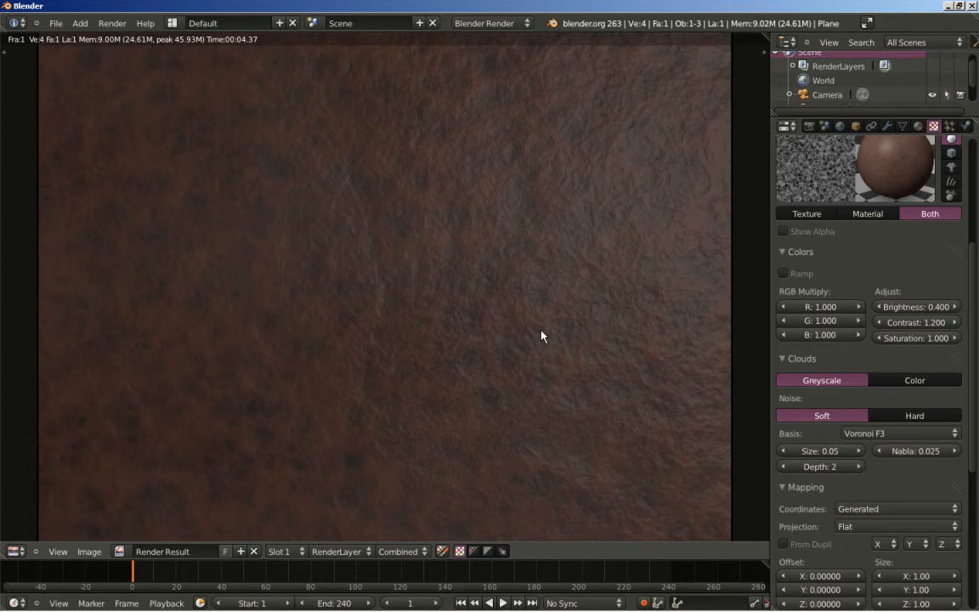
key(Escape)
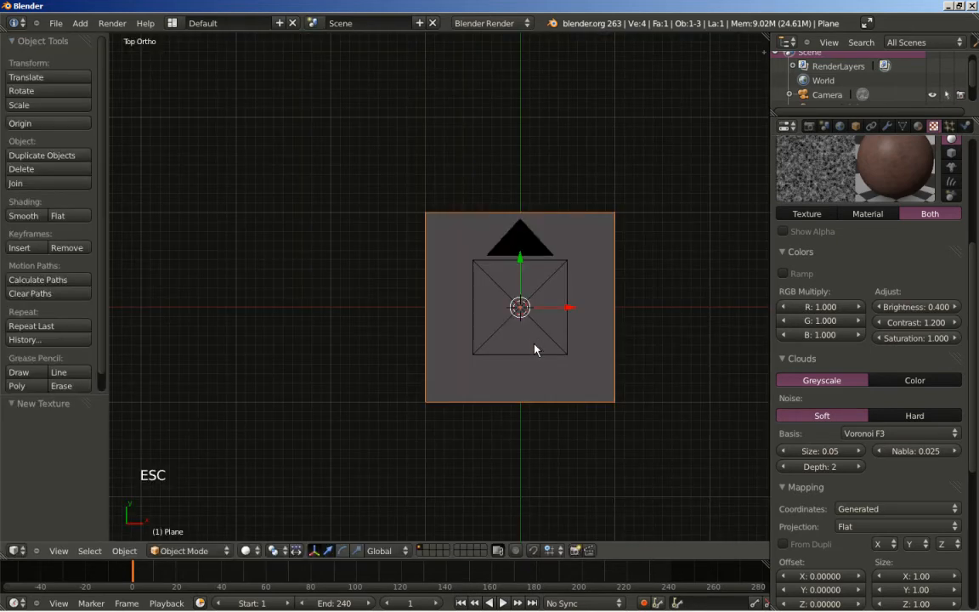
click(55, 23)
click(91, 127)
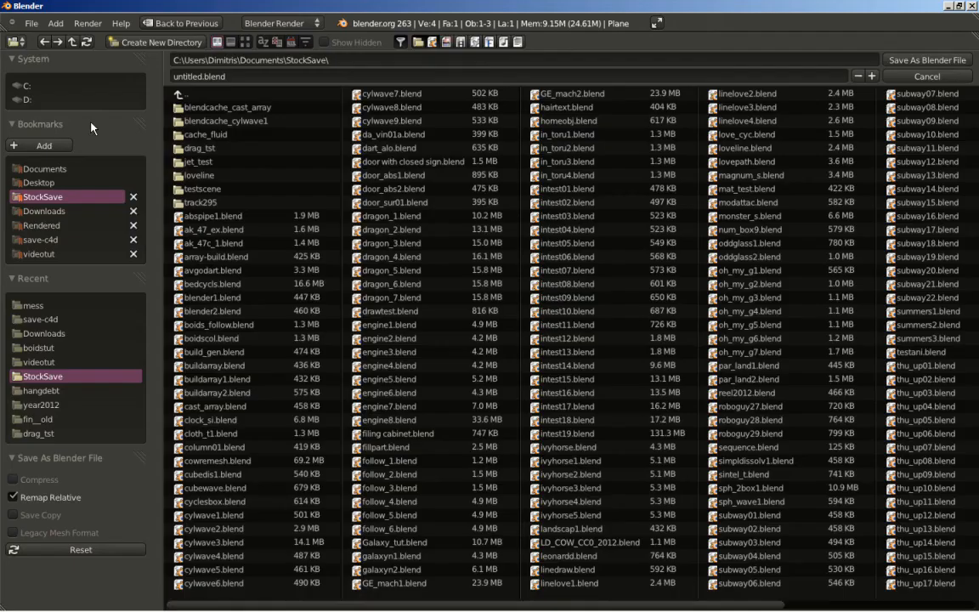
click(217, 76)
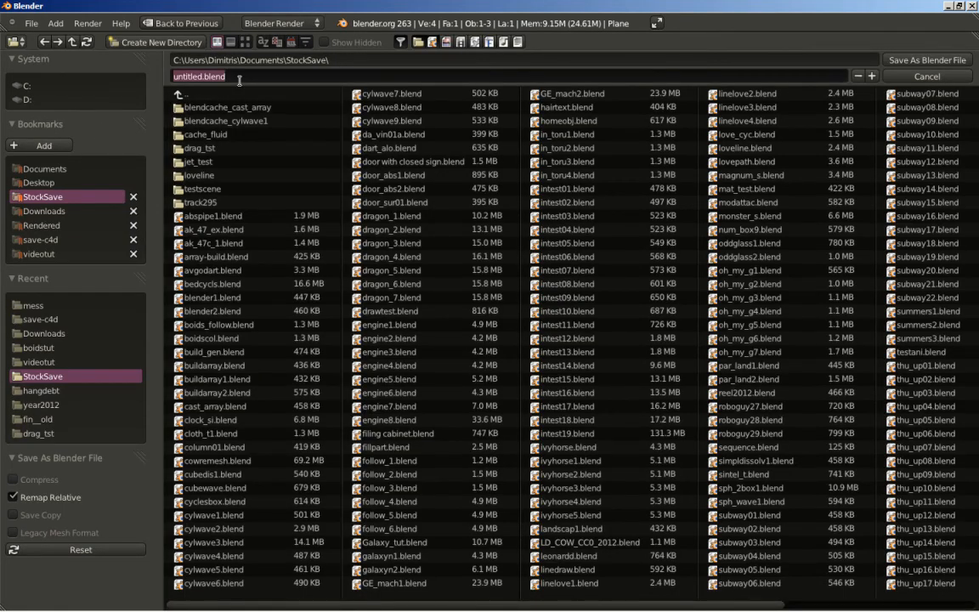
text(texturetutorial)
key(Return)
key(Return)
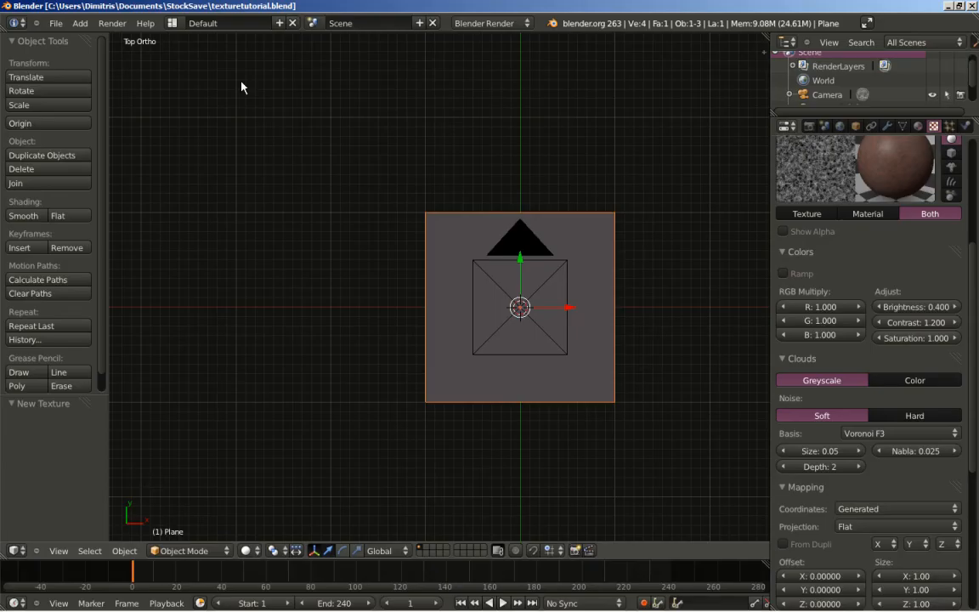
Widen the properties editor slightly and switch the viewport to the camera's view of the plane.
click(770, 294)
drag(770, 294, 761, 295)
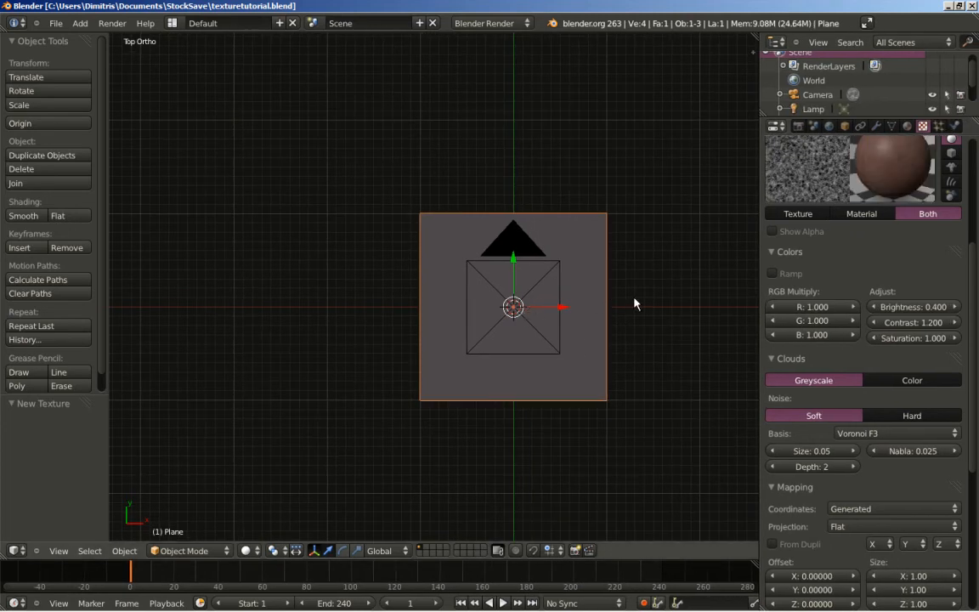
scroll(565, 323, up, 2)
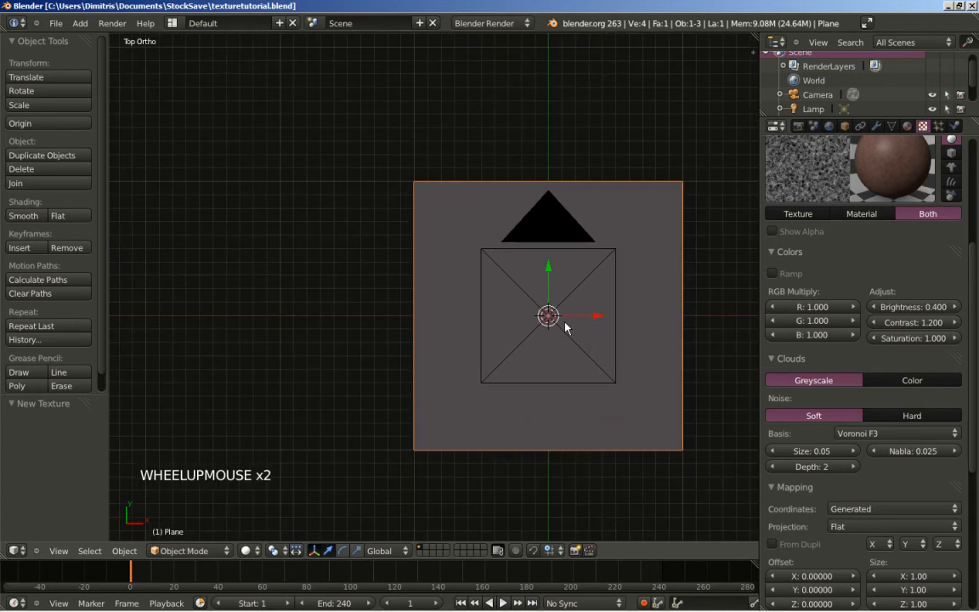
key(KP_0)
scroll(581, 330, up, 4)
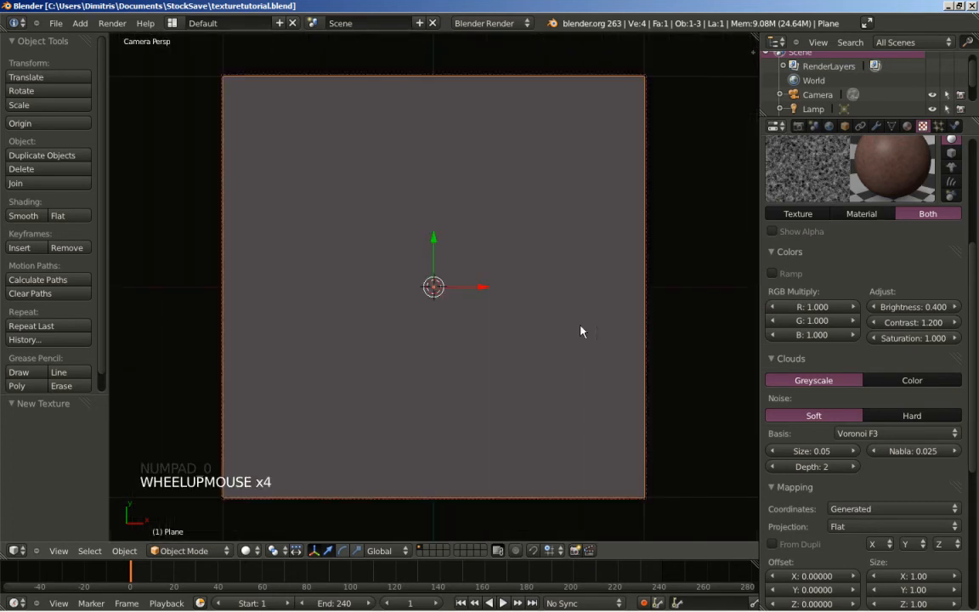
scroll(850, 318, up, 2)
Set TextureThree's mapping size in X to 10 and render the stretched pattern.
click(830, 321)
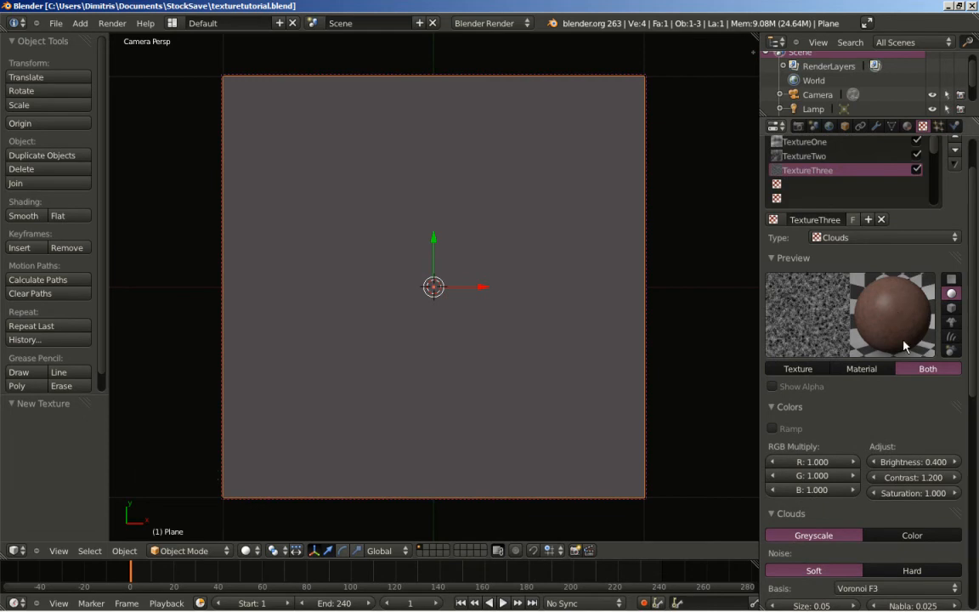
click(974, 298)
drag(973, 298, 973, 368)
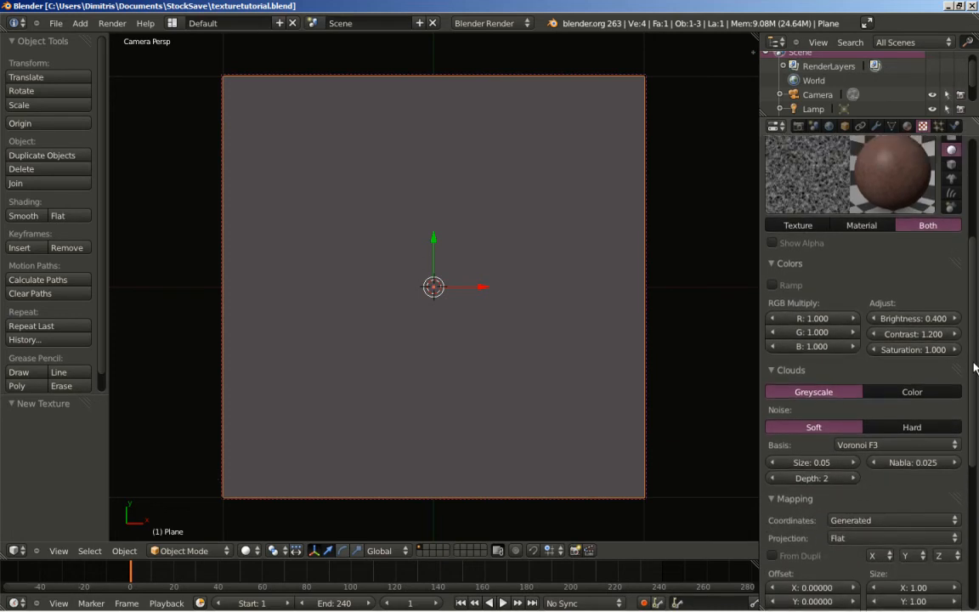
drag(976, 406, 970, 450)
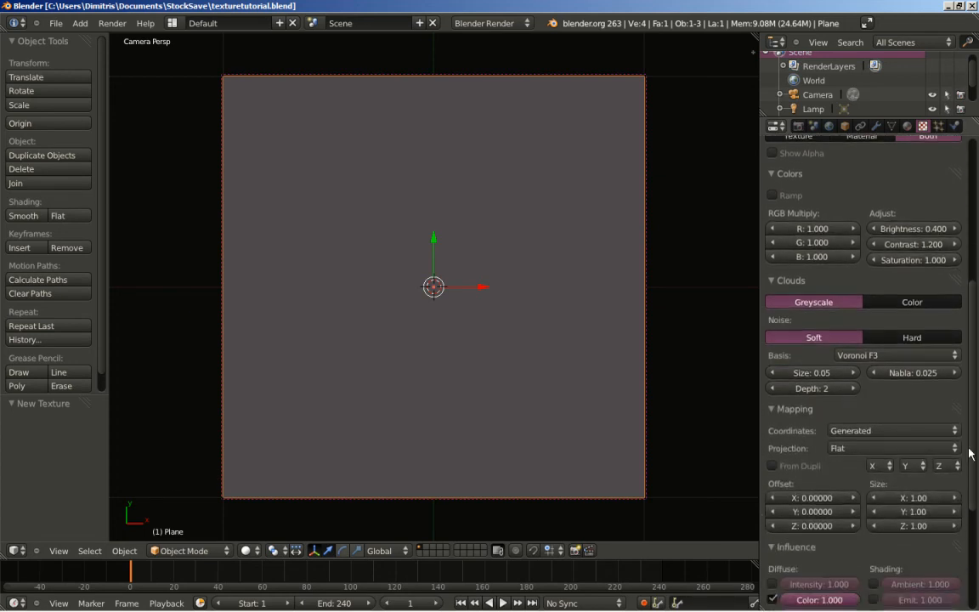
click(904, 498)
text(10)
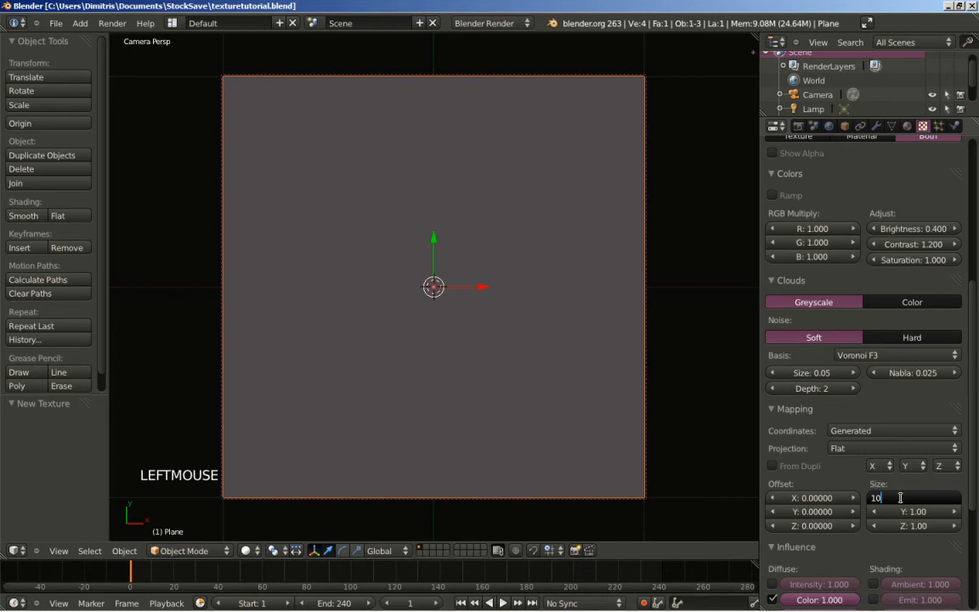
key(Return)
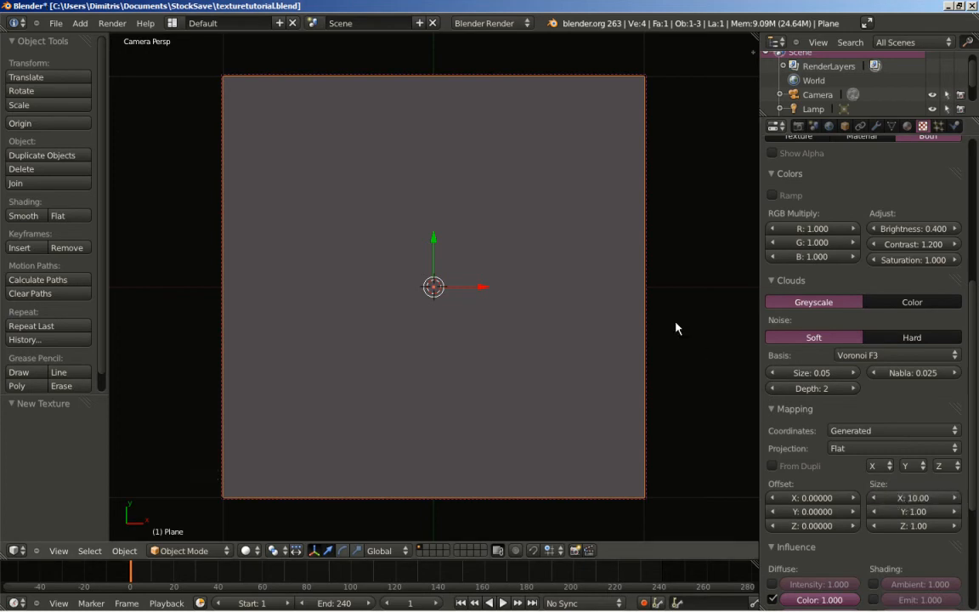
key(F12)
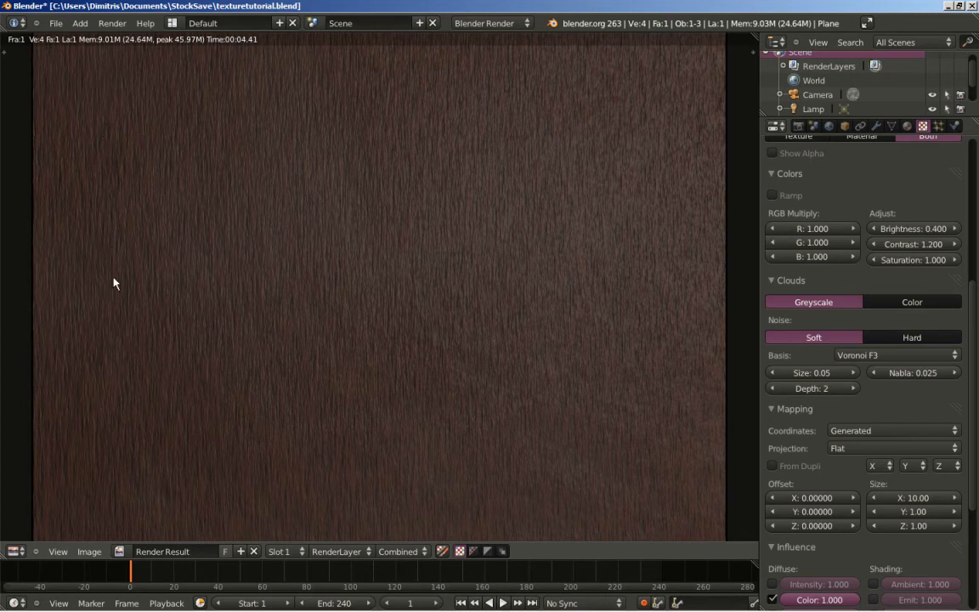
Add a new clouds texture in the fourth slot of the plane's material and name it TextureFour.
drag(972, 422, 971, 306)
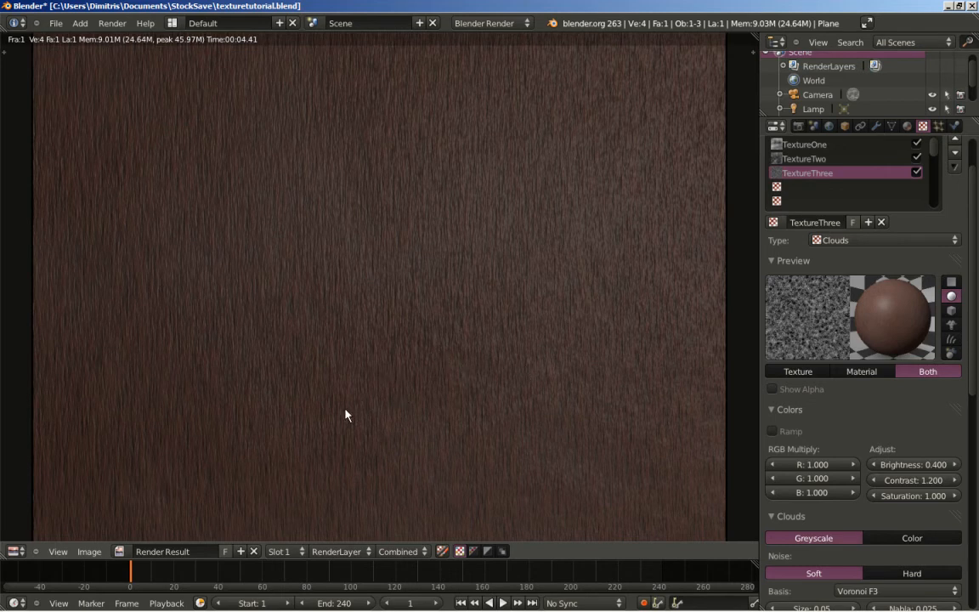
scroll(862, 204, up, 2)
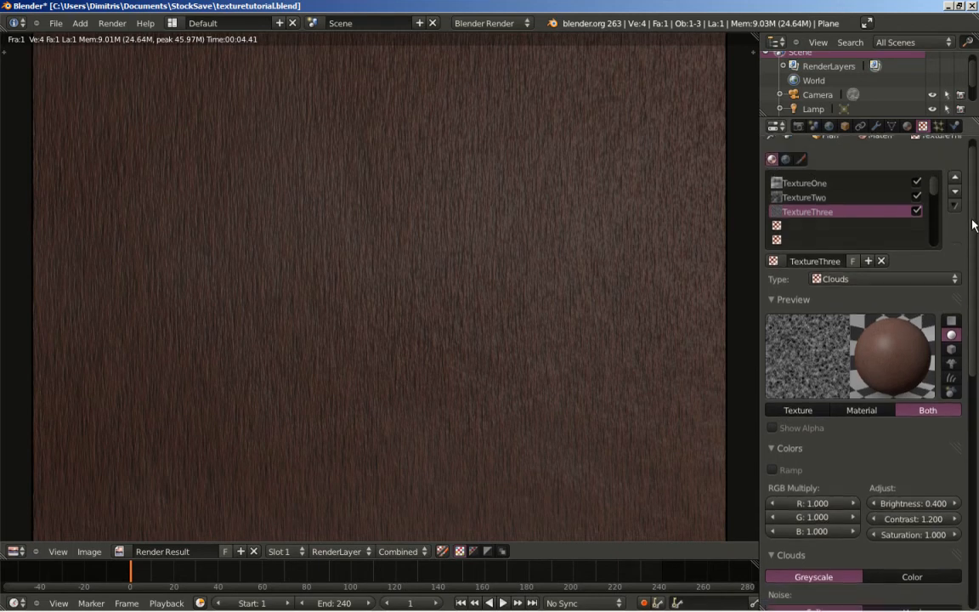
click(858, 202)
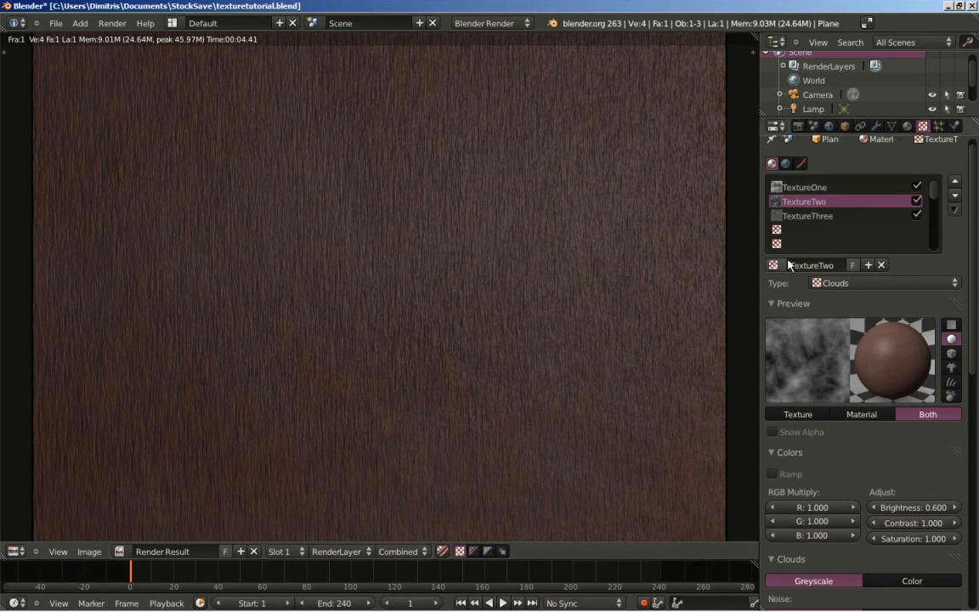
click(827, 229)
click(850, 270)
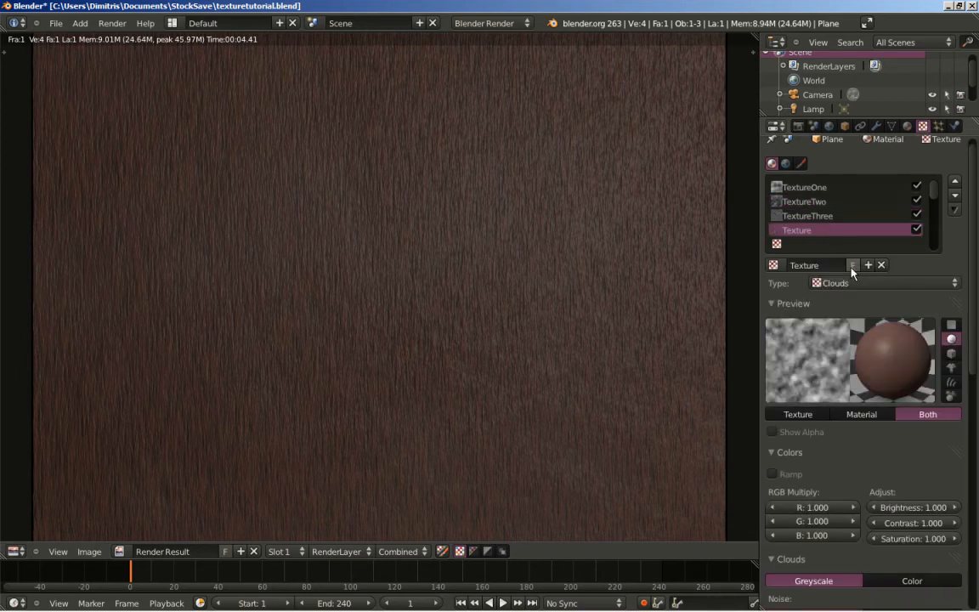
click(835, 264)
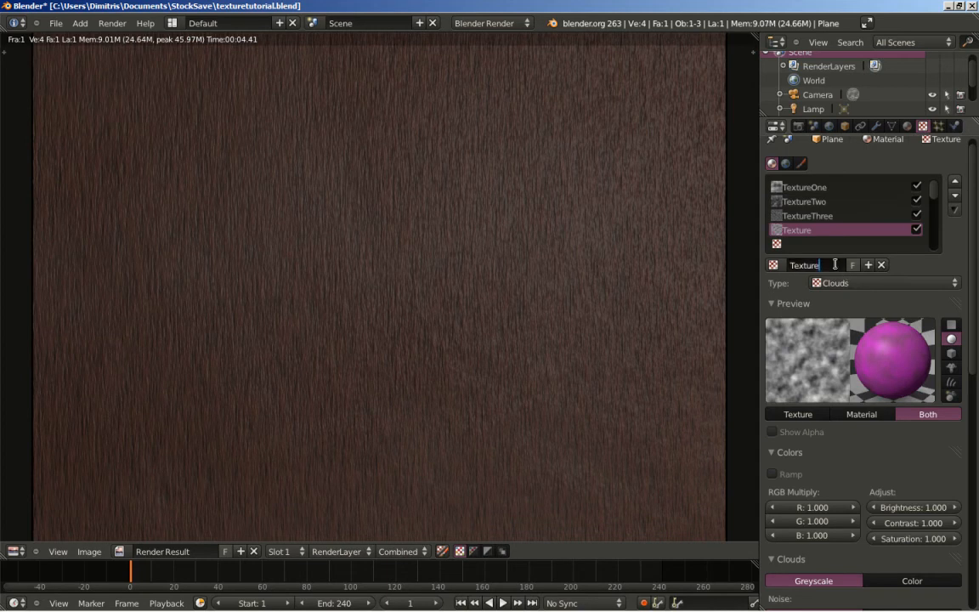
text(Four)
key(Return)
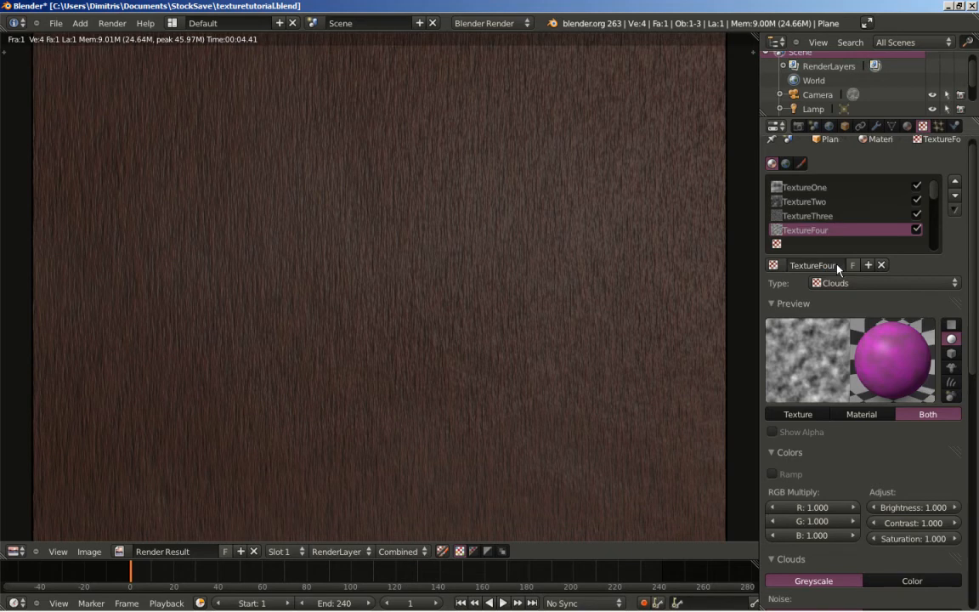
Raise the noise depth of TextureFour's clouds to 4.
scroll(974, 385, down, 3)
drag(974, 385, 969, 418)
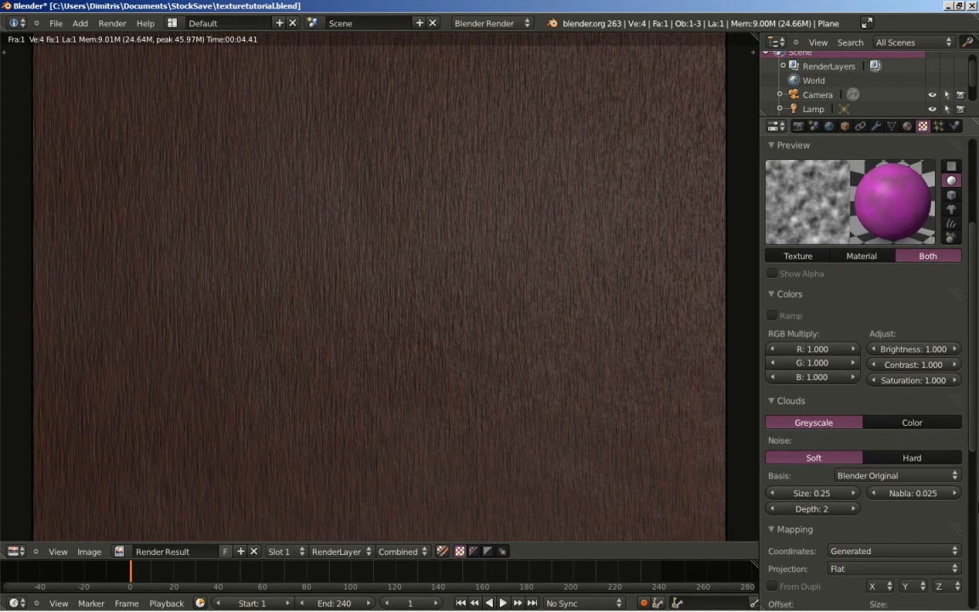
click(853, 508)
Change TextureFour's influence color to a salmon pink of about R 1.000, G 0.305, B 0.280 and check the preview.
drag(970, 389, 971, 544)
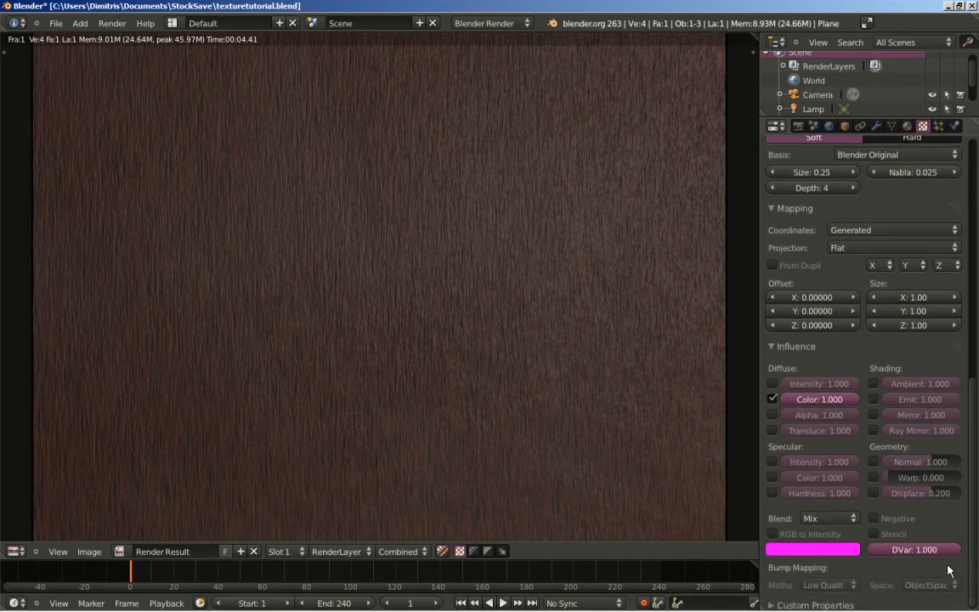
click(785, 551)
drag(790, 421, 788, 456)
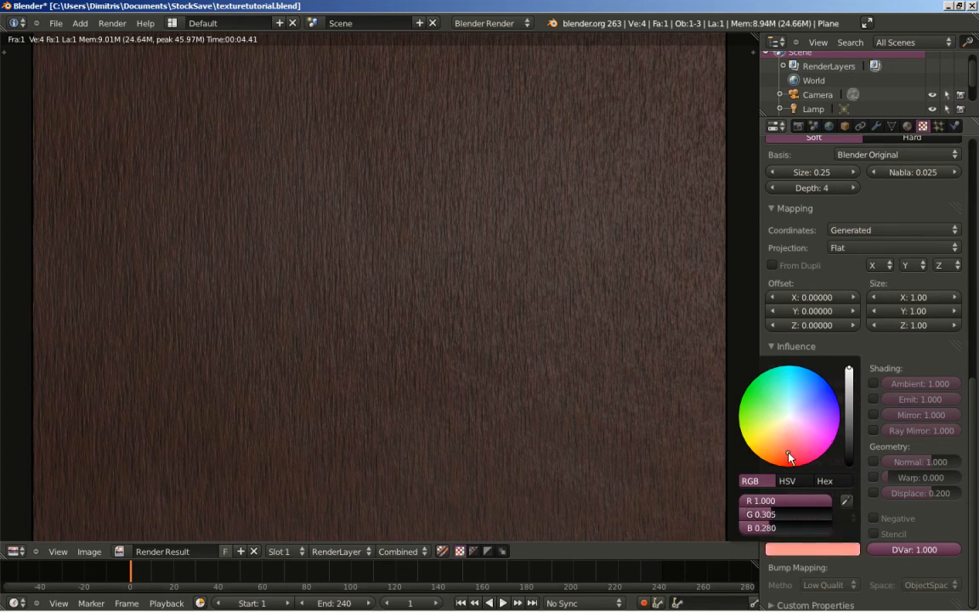
scroll(955, 524, up, 8)
scroll(976, 370, up, 1)
scroll(976, 357, down, 9)
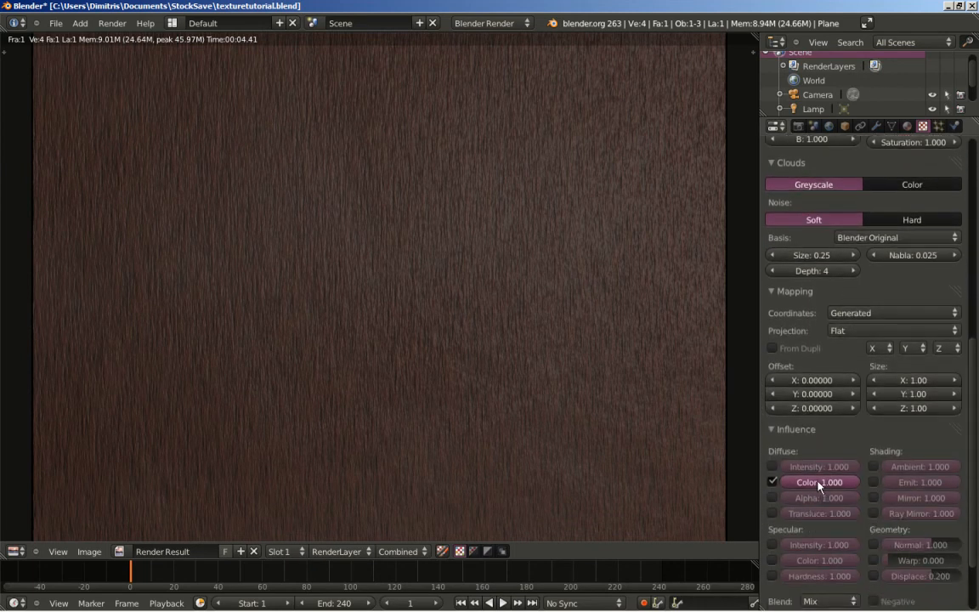
Set TextureFour's diffuse color influence to 0.4 and render the plane to check it.
click(821, 483)
text(0.4)
key(Return)
scroll(858, 561, down, 4)
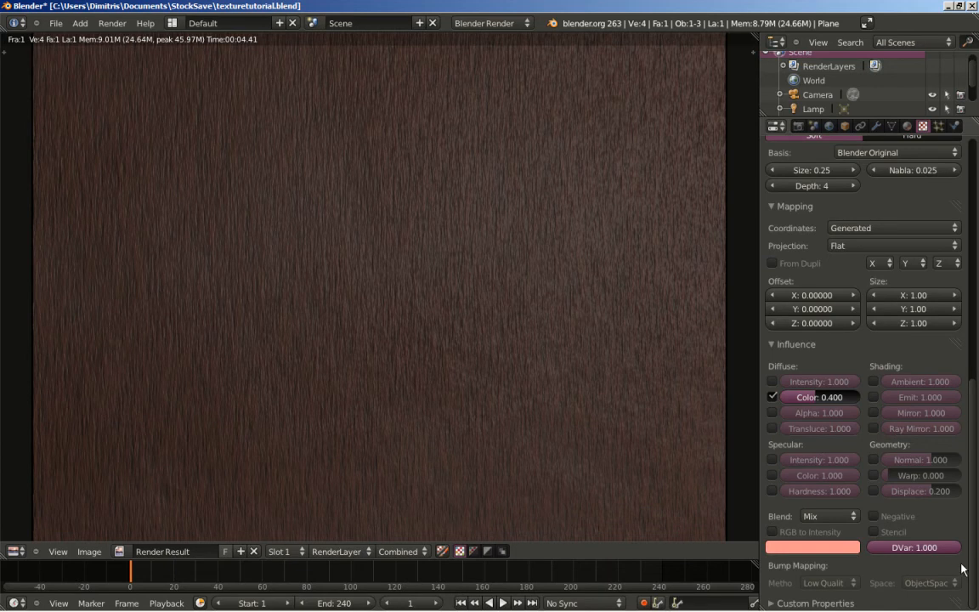
scroll(959, 569, up, 15)
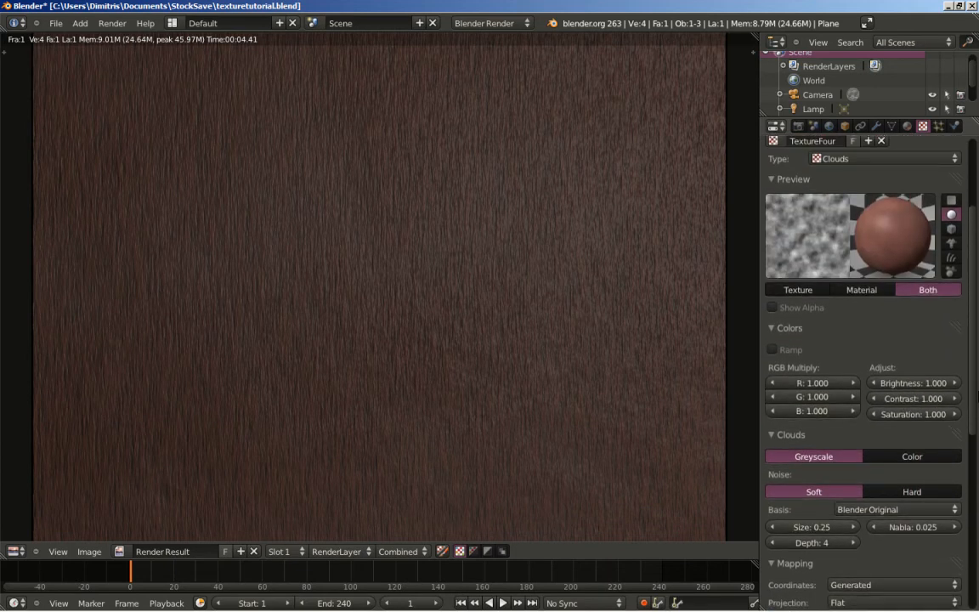
key(F12)
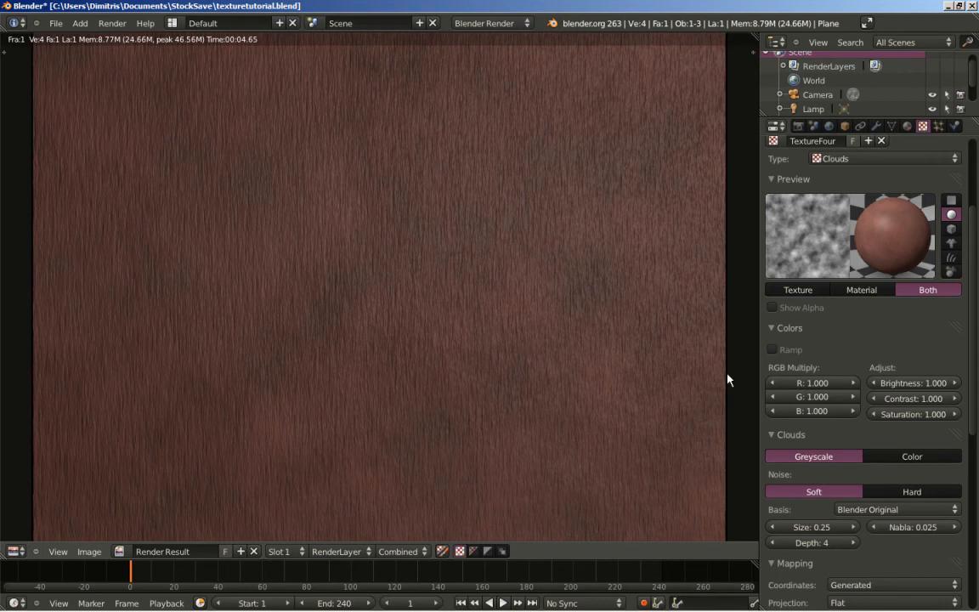
key(Escape)
Change TextureFour's influence blend type to Color and render the plane again.
drag(974, 412, 876, 567)
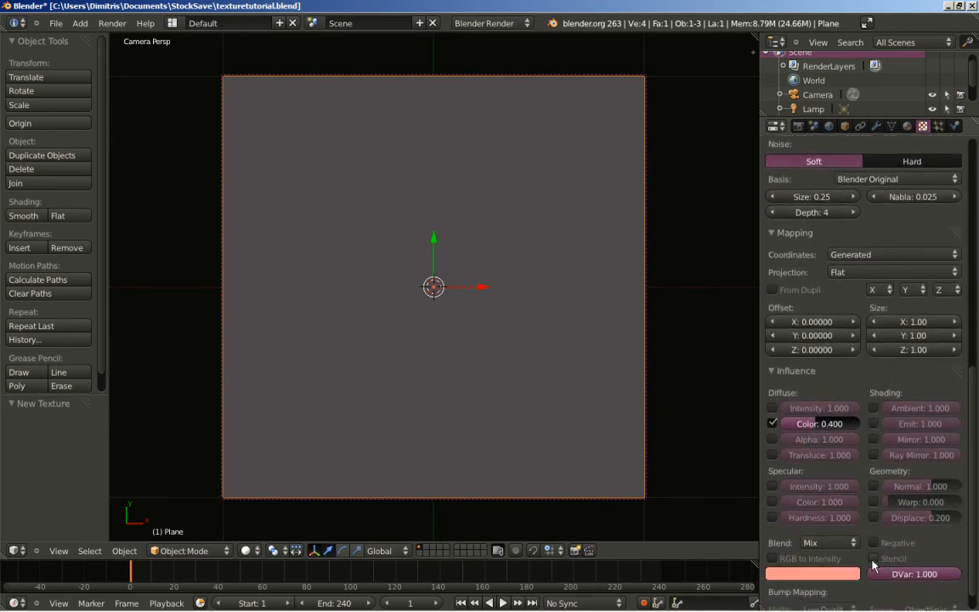
click(828, 542)
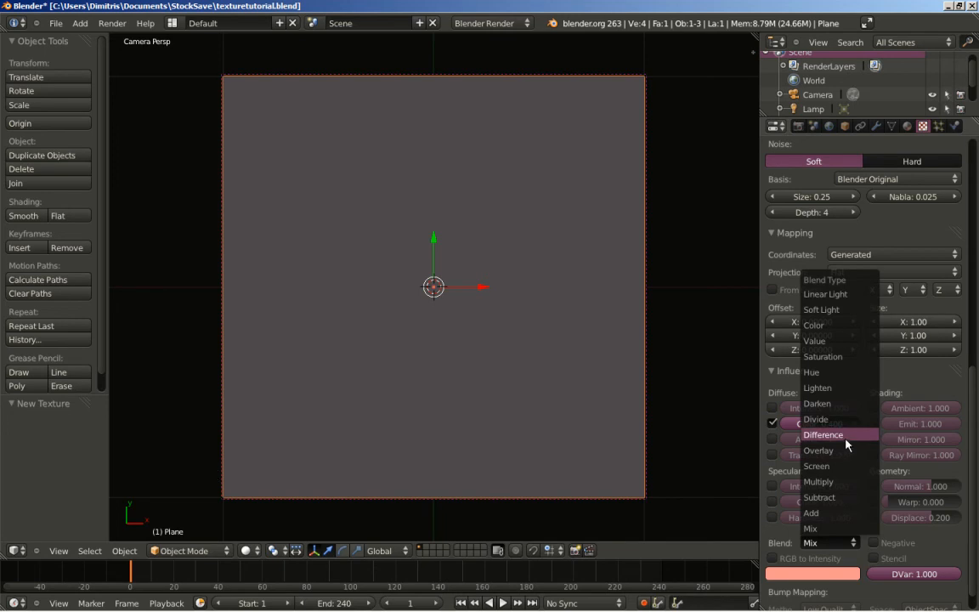
click(844, 325)
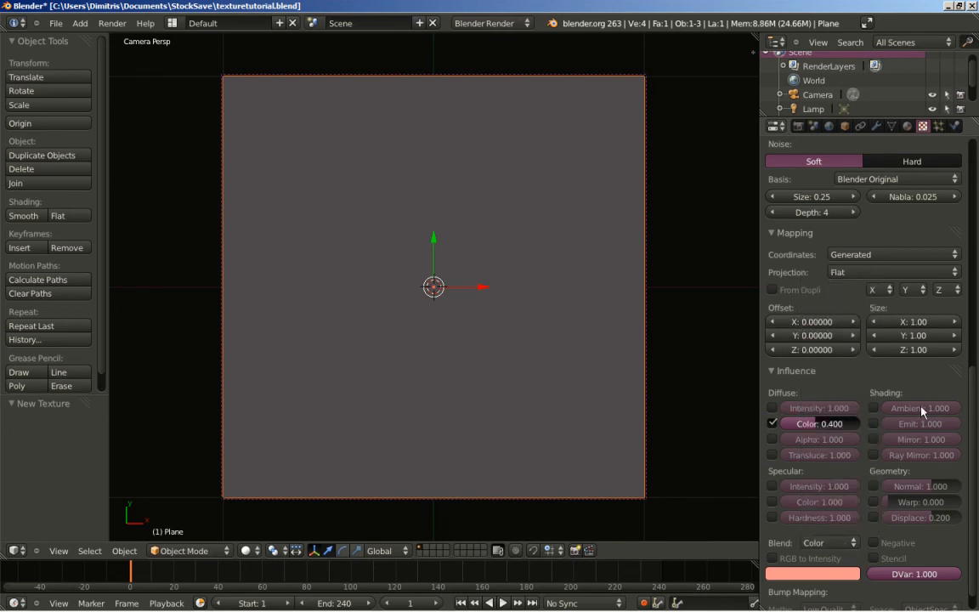
scroll(968, 306, up, 10)
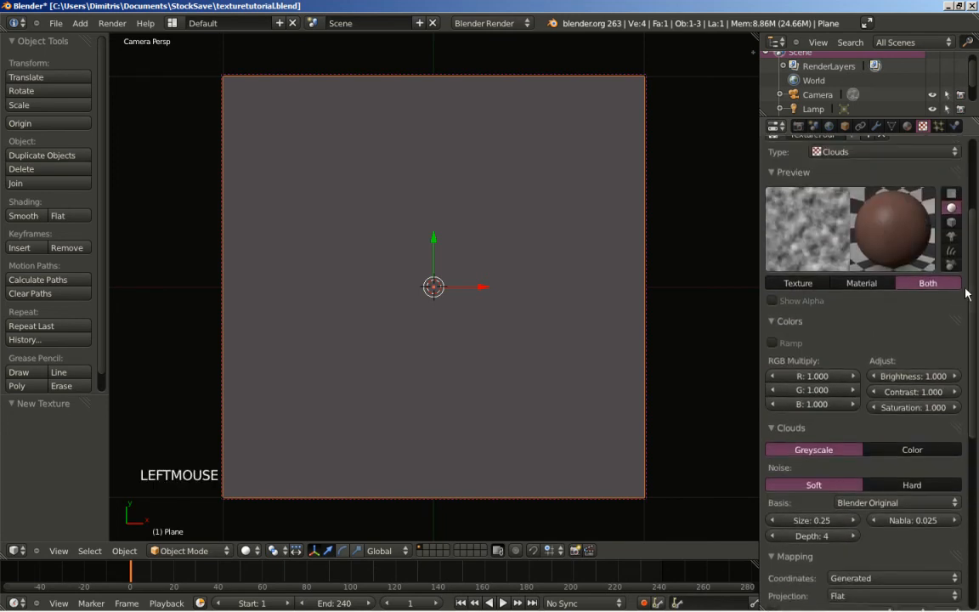
key(F12)
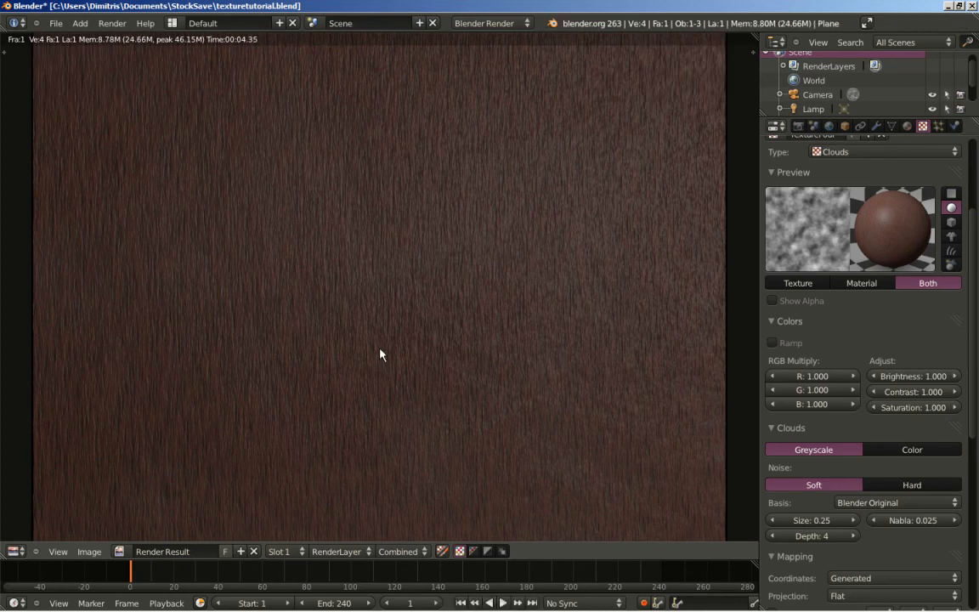
key(Escape)
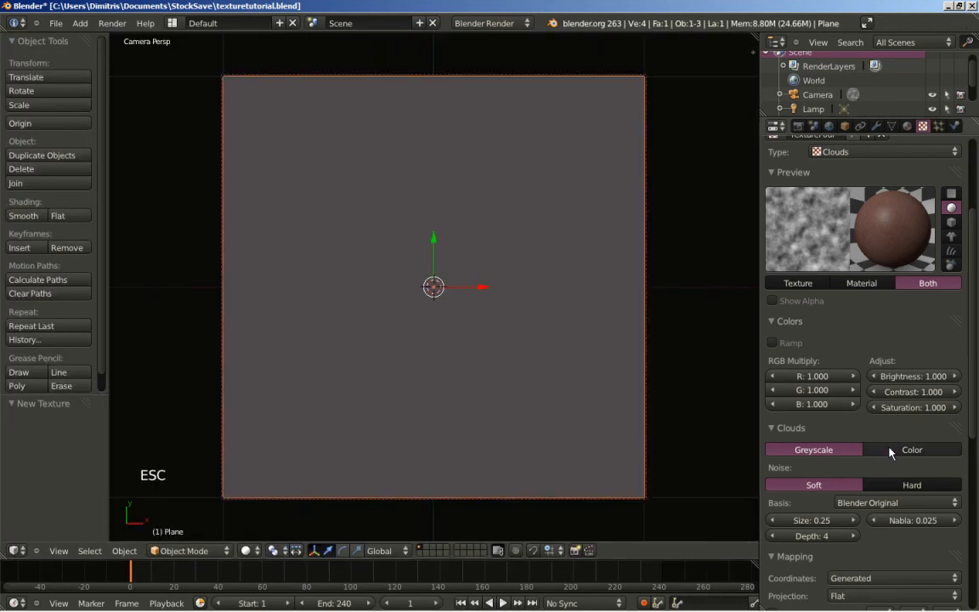
Try a blue influence color of R 0.000, G 0.101, B 1.000 on TextureFour and render the plane.
click(976, 396)
drag(976, 396, 975, 348)
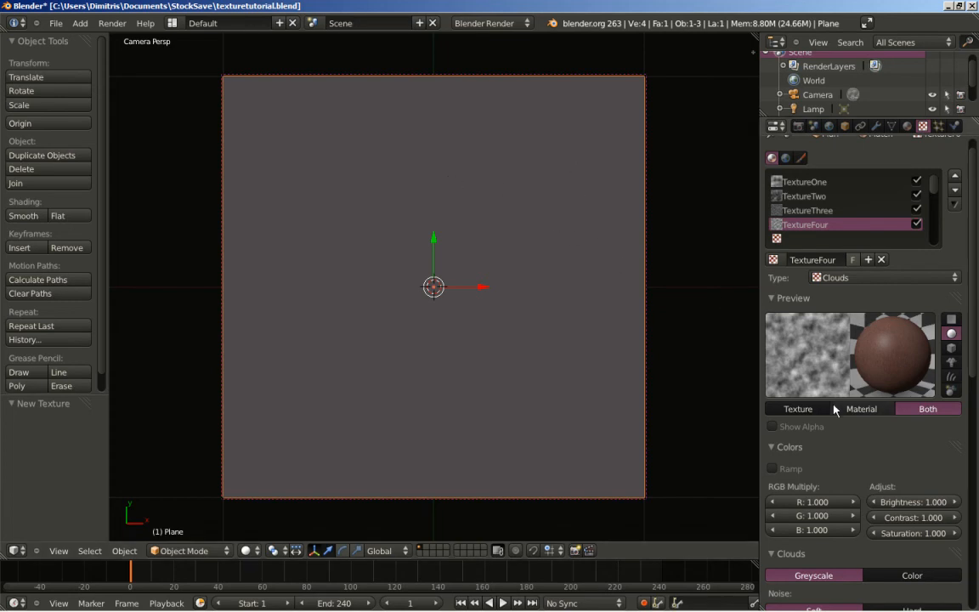
drag(977, 276, 959, 507)
click(812, 548)
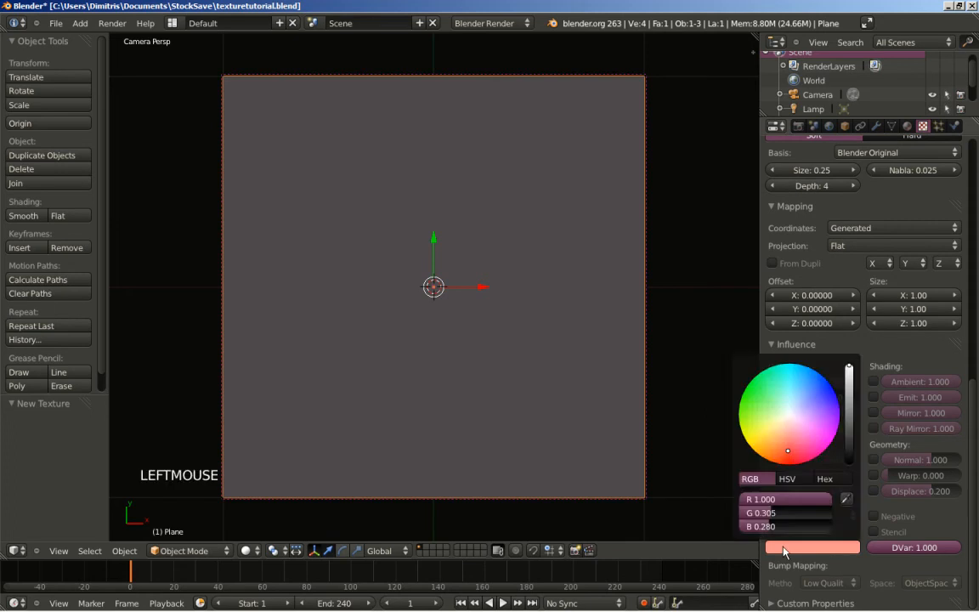
click(828, 394)
drag(828, 394, 838, 409)
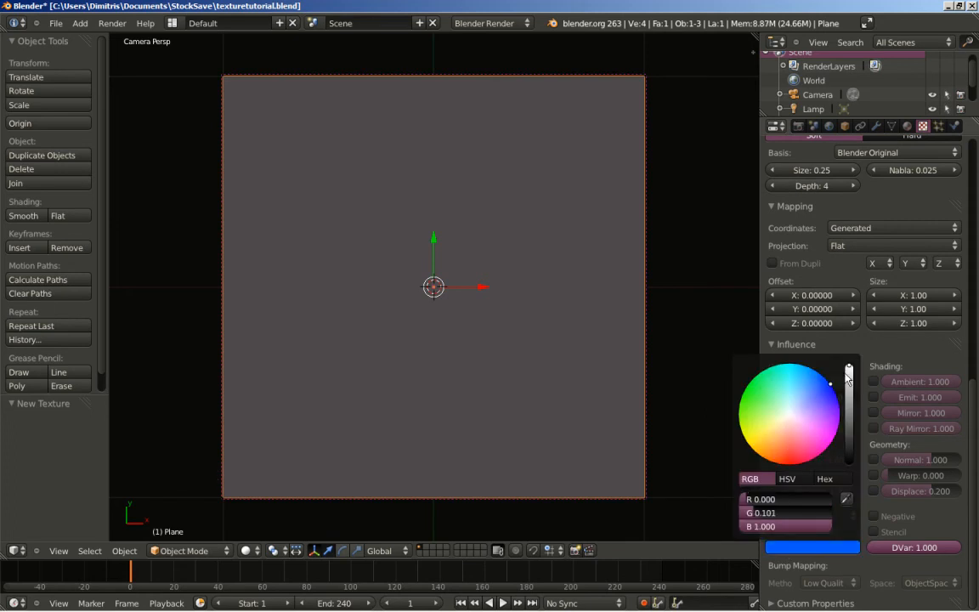
drag(972, 502, 975, 329)
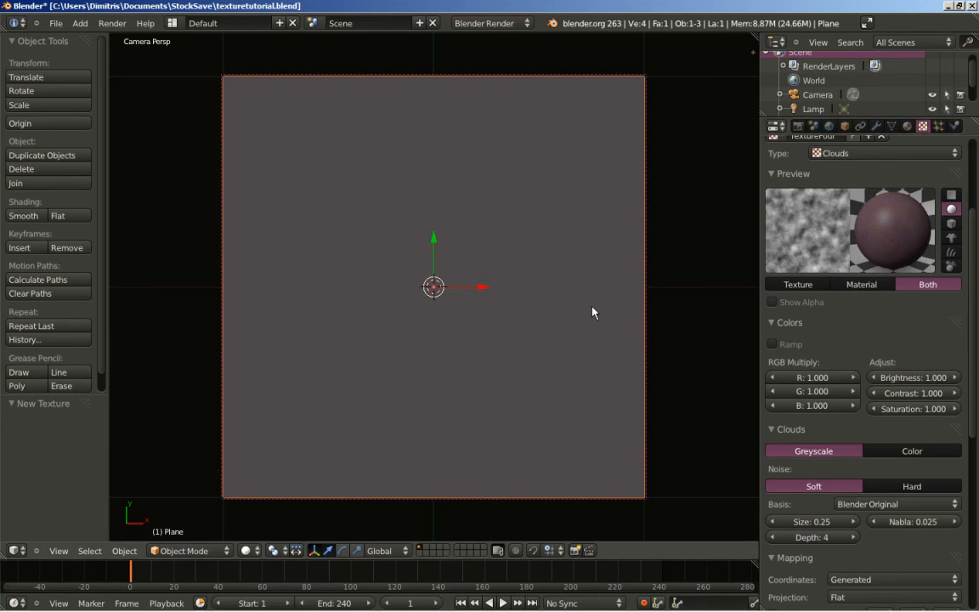
key(F12)
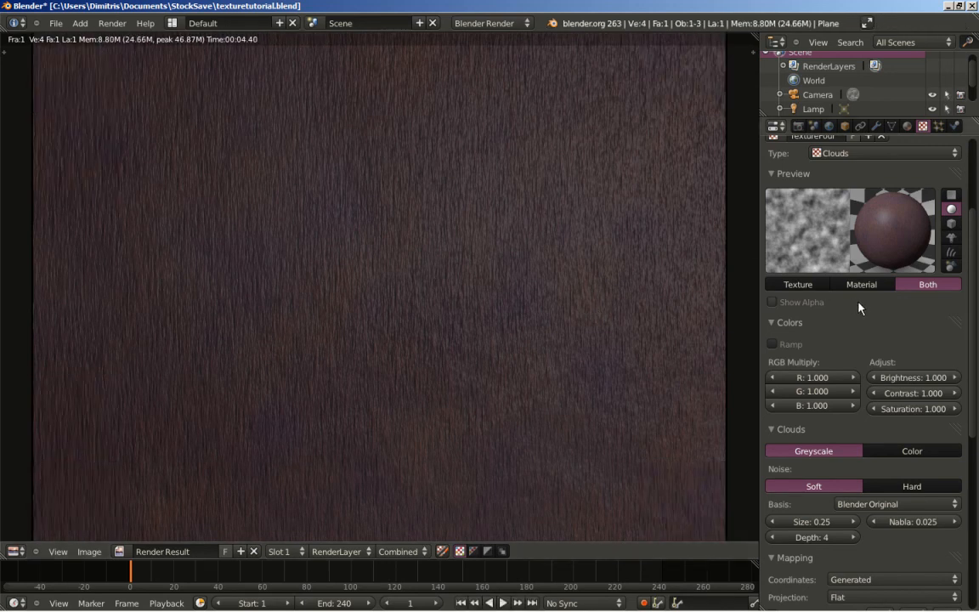
Change TextureFour's influence color to violet, render the plane to check it and close the render.
scroll(971, 334, up, 5)
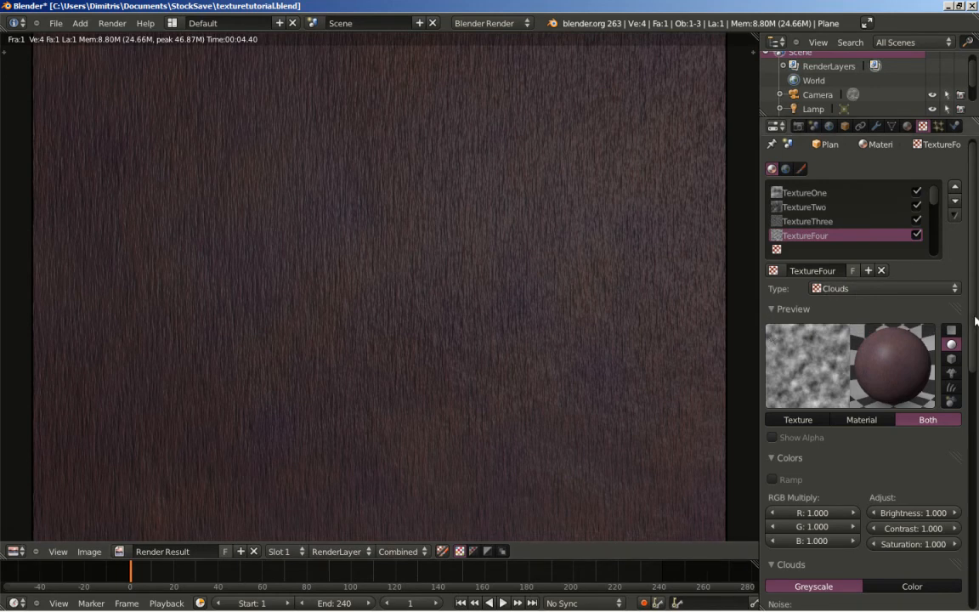
scroll(973, 357, down, 7)
scroll(963, 446, down, 6)
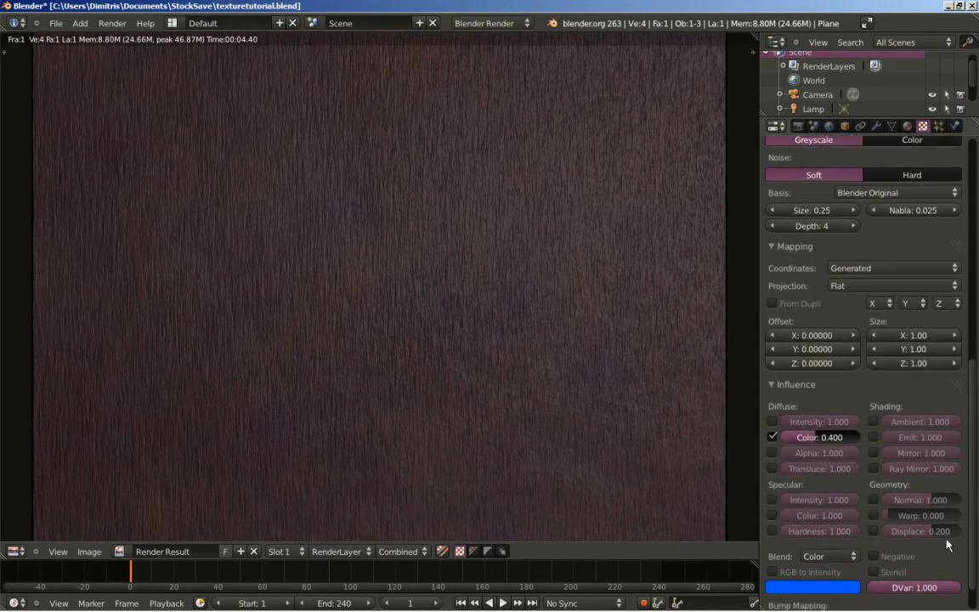
click(779, 559)
drag(833, 395, 849, 411)
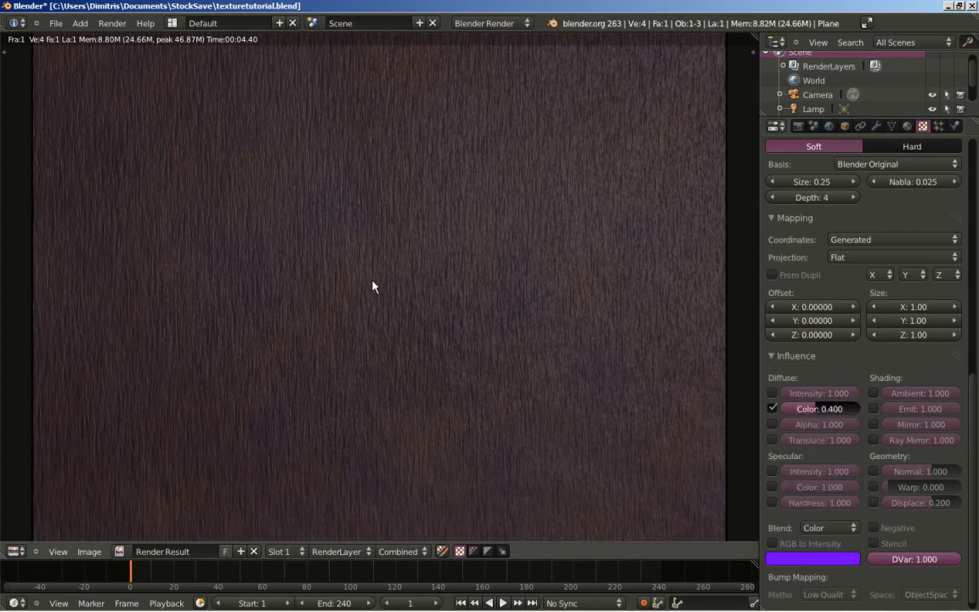
key(F12)
key(Escape)
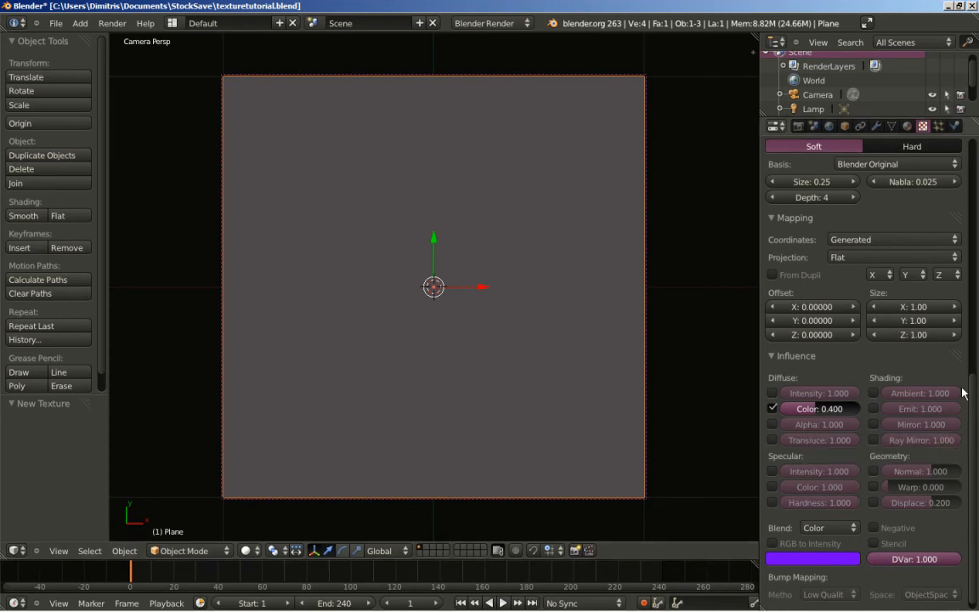
Add a second mesh plane at the origin over the textured plane.
middle_drag(575, 494, 534, 371)
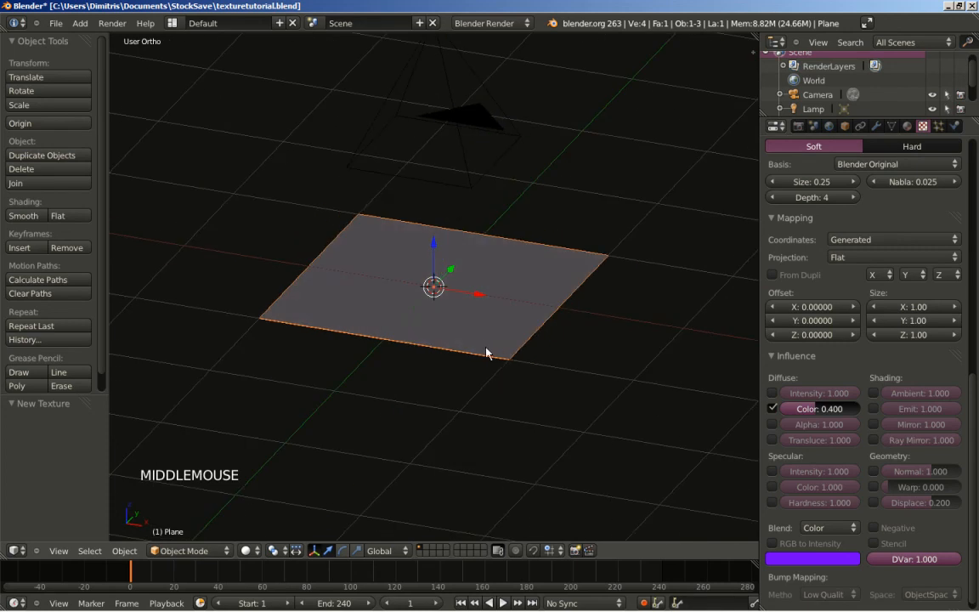
drag(973, 443, 971, 264)
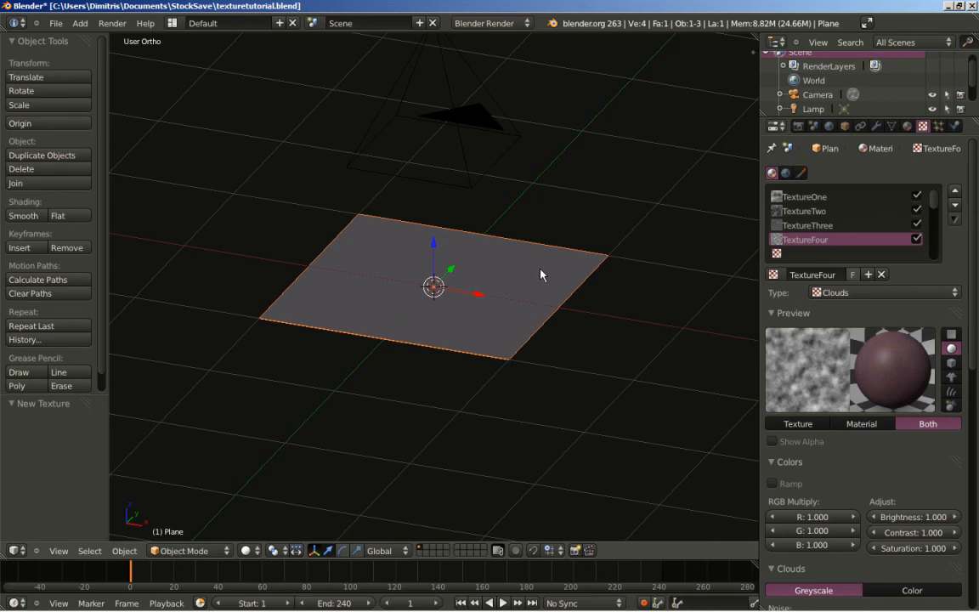
middle_drag(515, 274, 458, 304)
scroll(459, 304, up, 2)
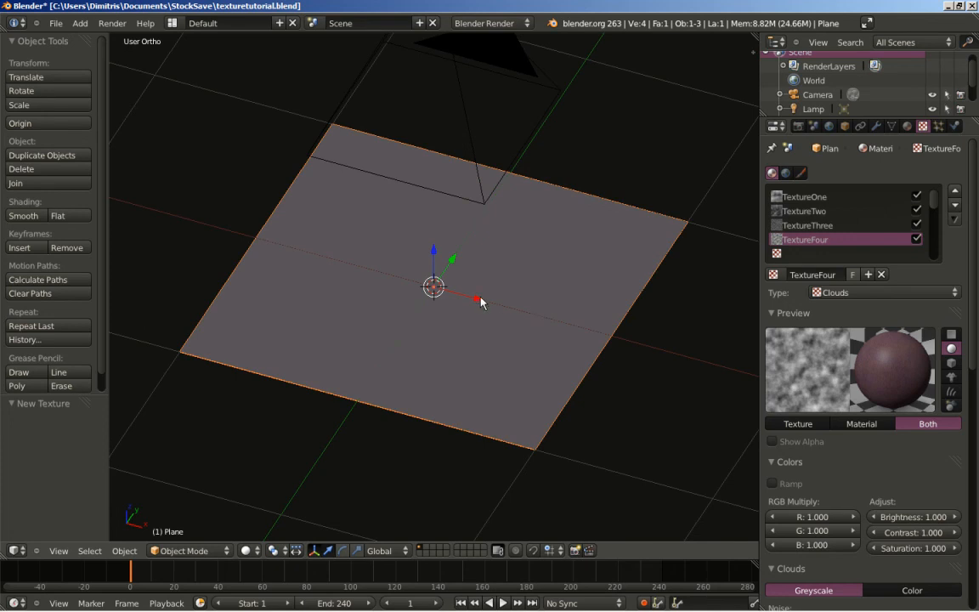
key(shift+a)
mouse_move(481, 300)
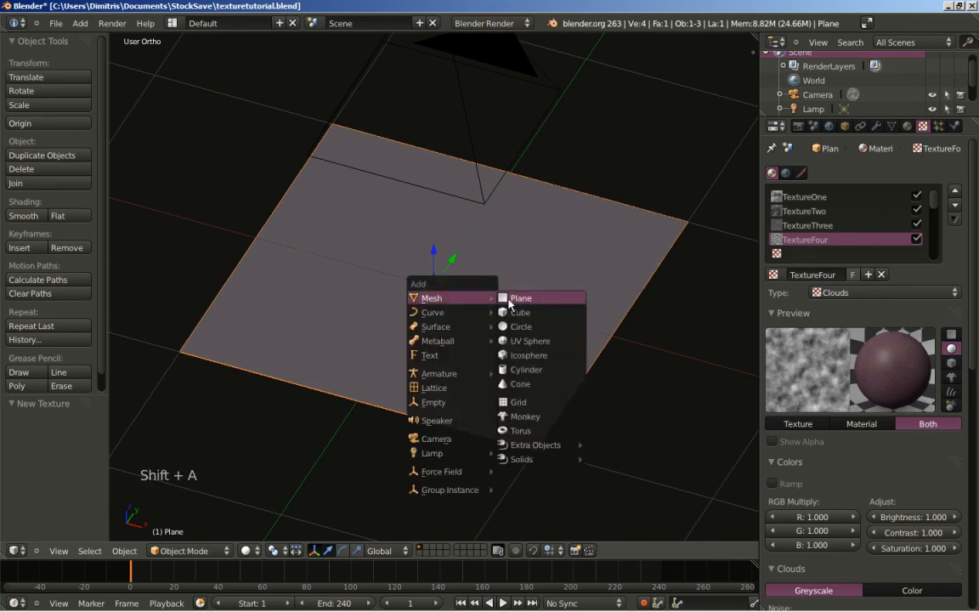
click(514, 299)
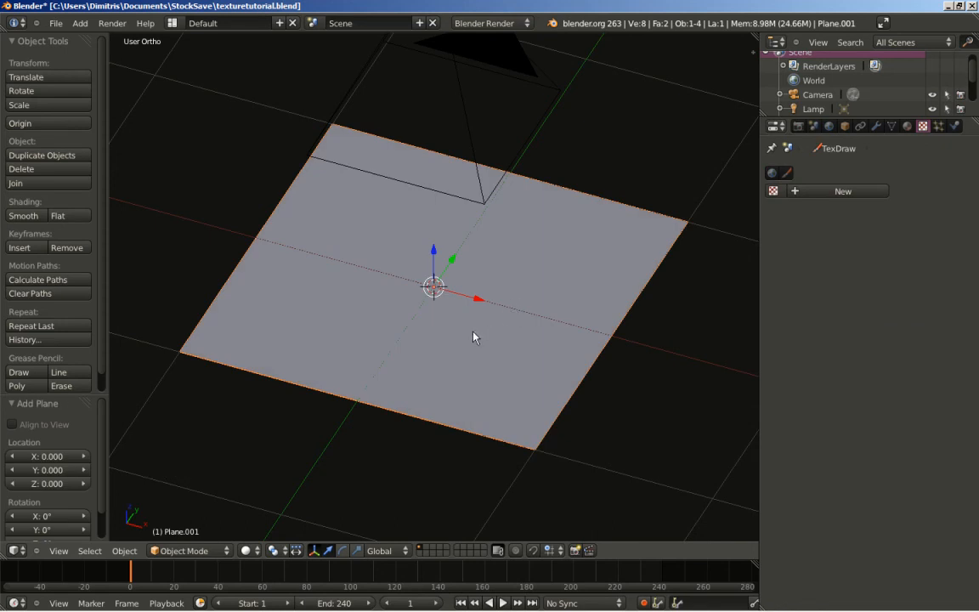
Raise the new plane about 0.001 along Z in front view so it sits just above the textured plane.
key(KP_1)
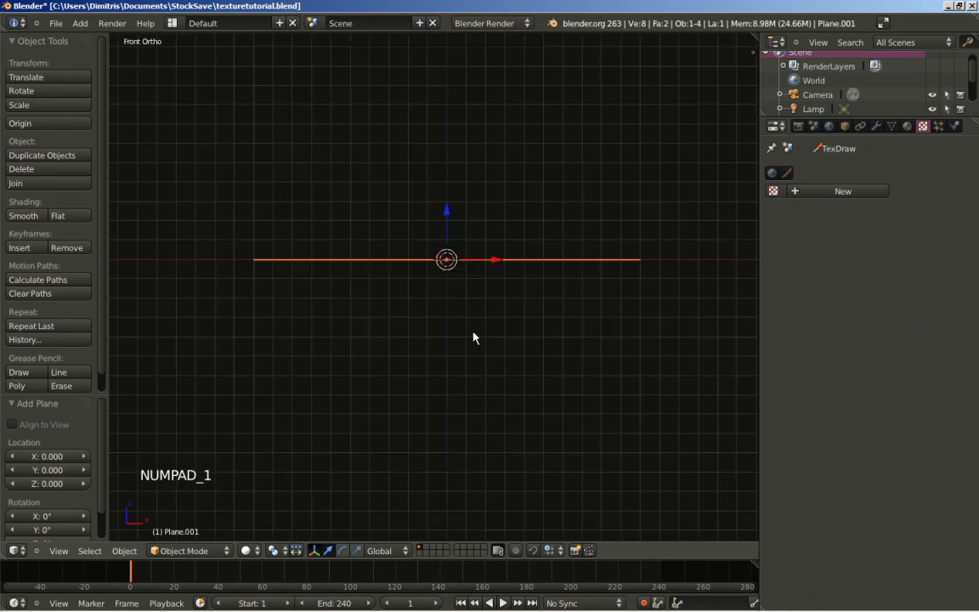
key(KP_5)
key(KP_5)
shift+middle_drag(498, 280, 482, 323)
scroll(482, 322, up, 3)
scroll(482, 322, up, 9)
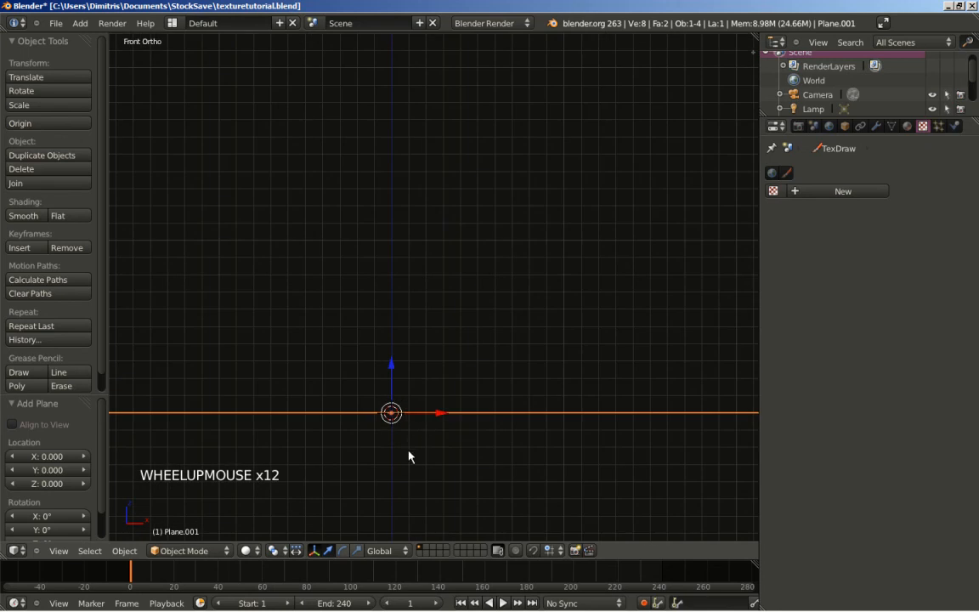
key(g)
key(z)
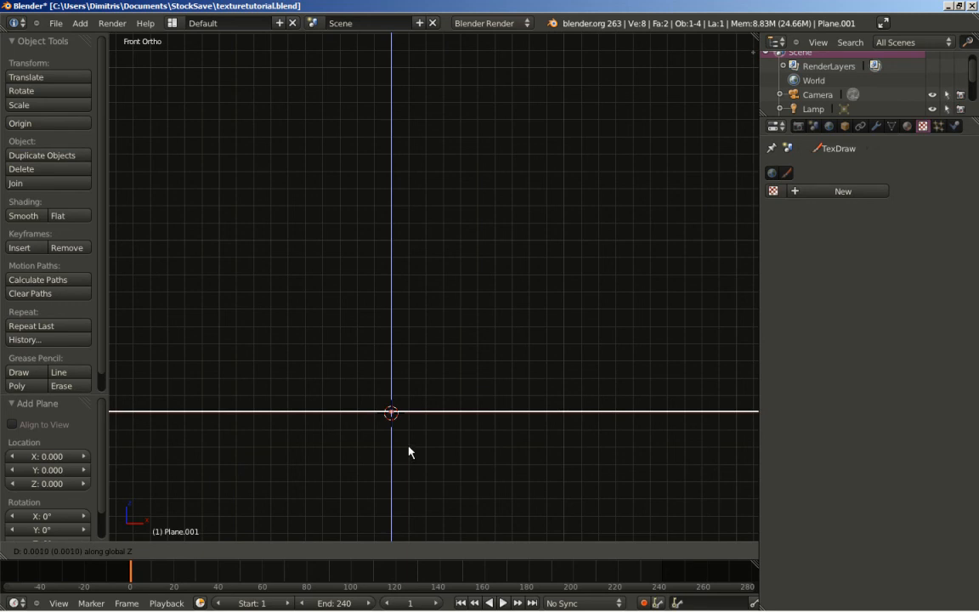
shift+click(409, 451)
middle_drag(409, 452, 485, 421)
scroll(472, 374, down, 8)
scroll(472, 374, down, 3)
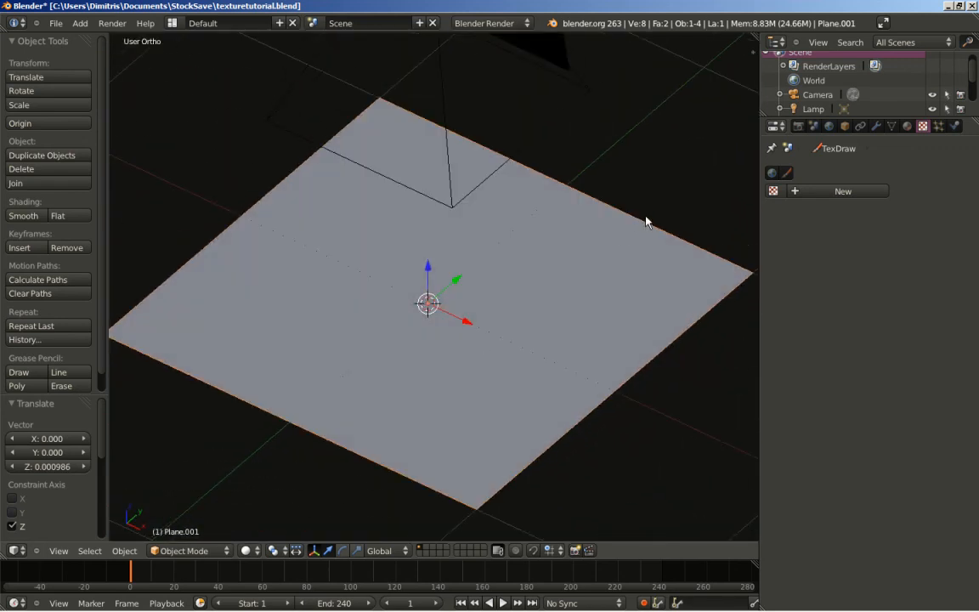
Scale the new plane's mesh along Y to about 0.0114 to form a thin strip in Edit Mode, then return to Object Mode.
key(Tab)
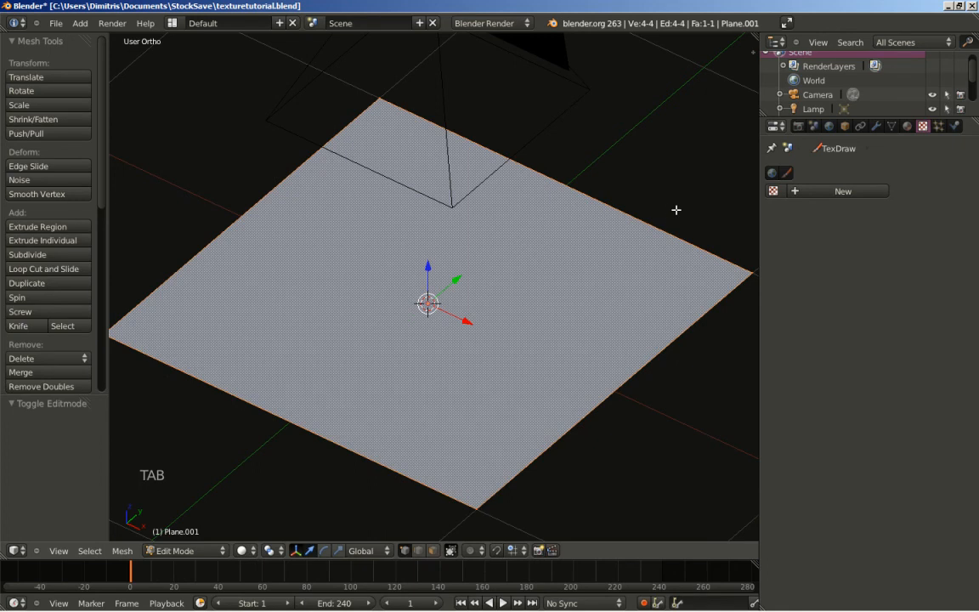
key(s)
key(y)
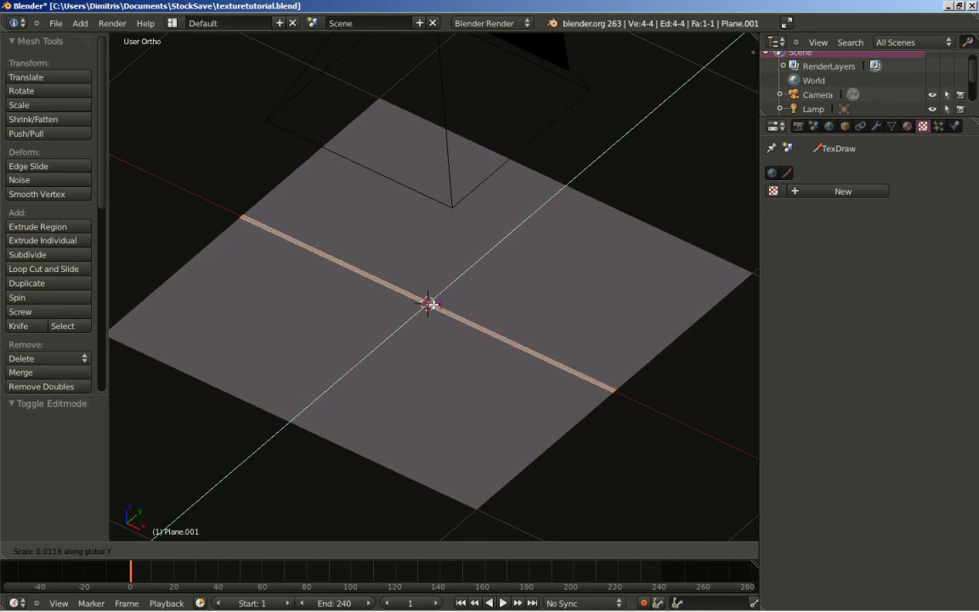
shift+click(431, 304)
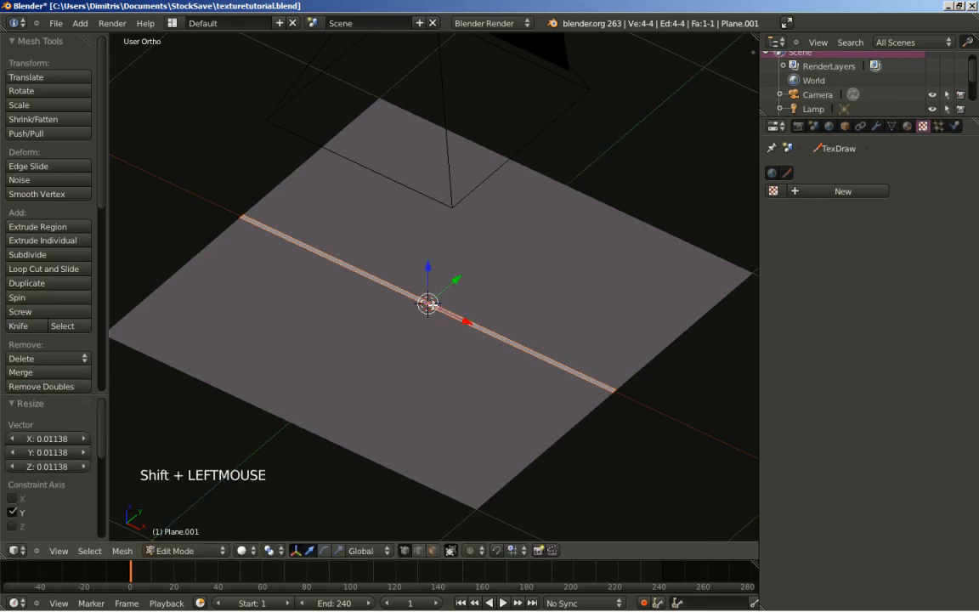
key(Tab)
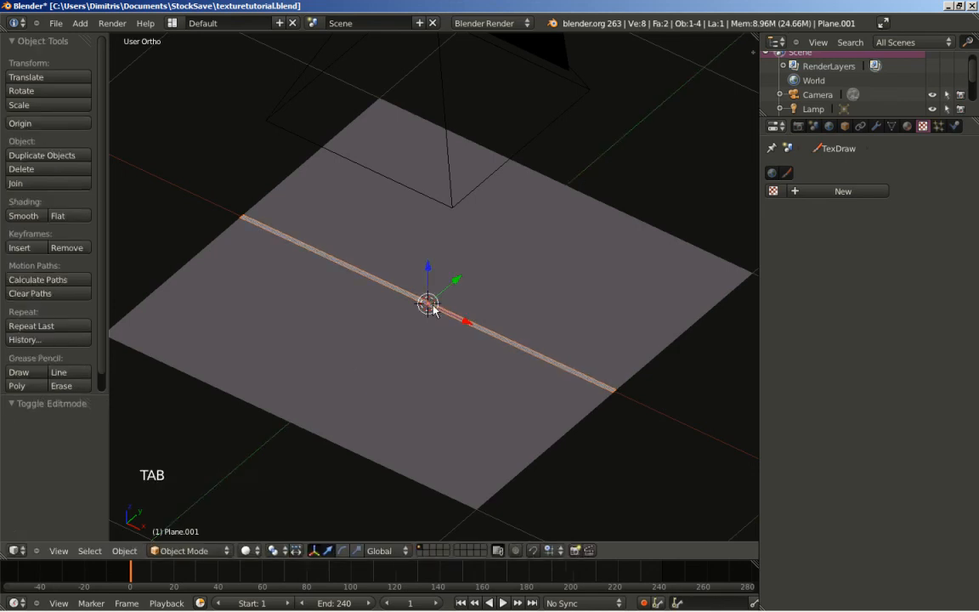
Move the strip -1 along Y in top view, snapped onto the textured plane's lower edge.
key(KP_7)
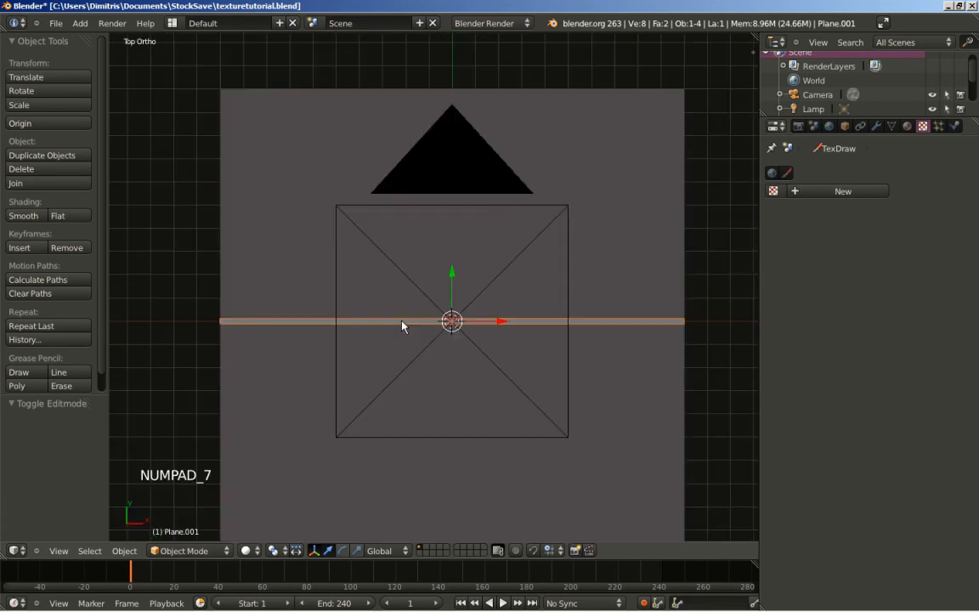
shift+middle_drag(391, 395, 379, 364)
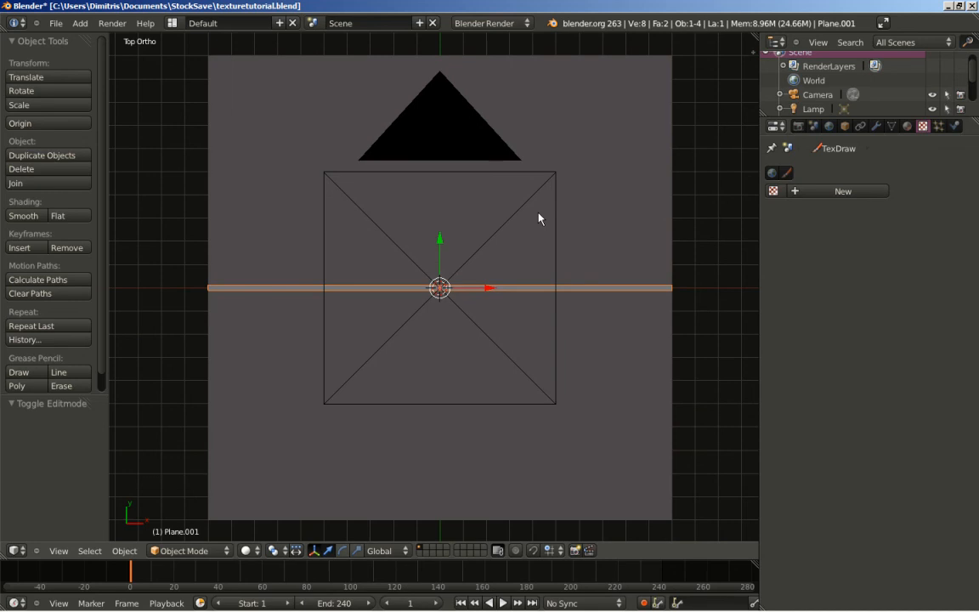
key(g)
key(y)
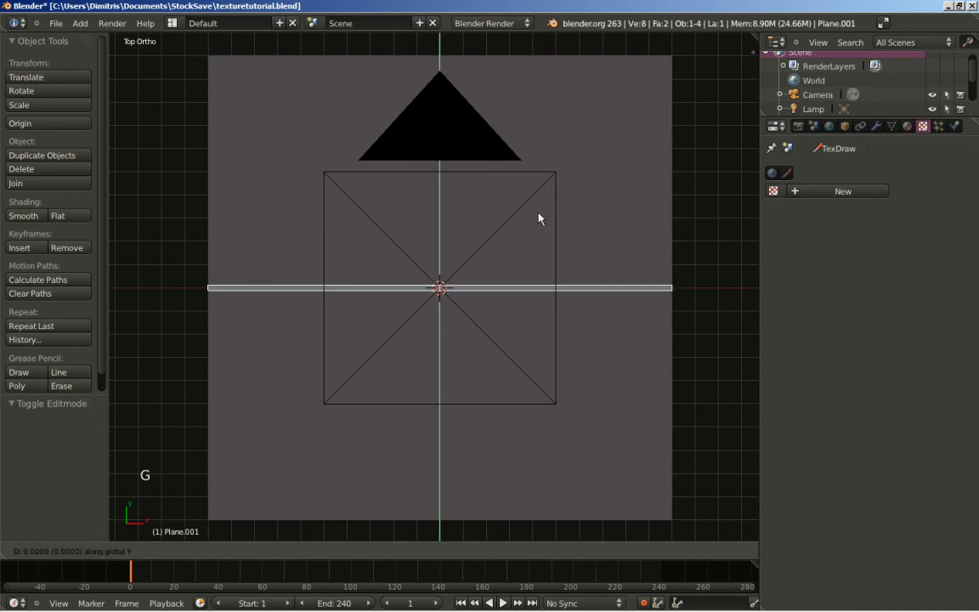
ctrl+click(531, 439)
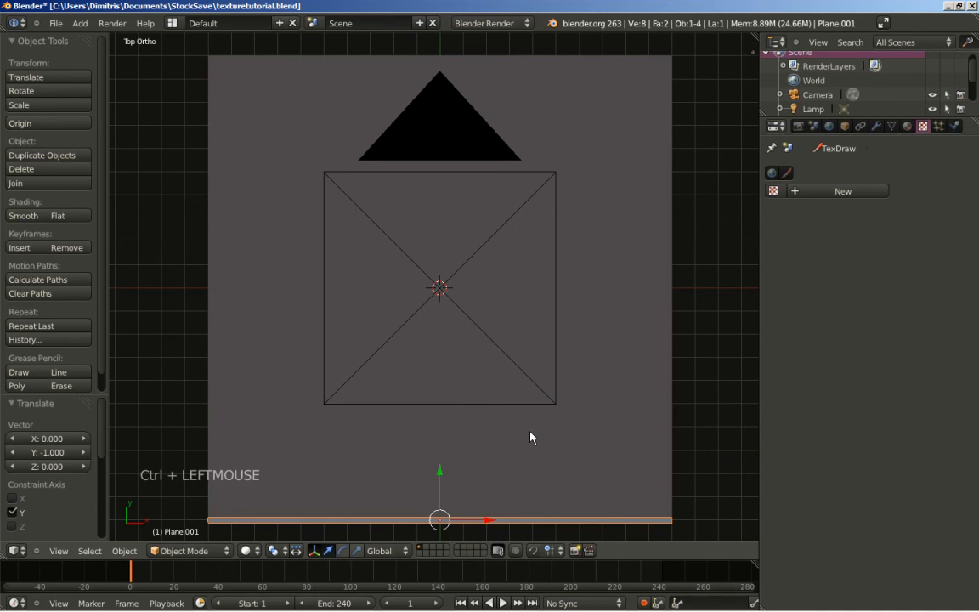
Add an Array modifier to the strip, set its relative X offset to 0 and disable the relative offset.
click(876, 126)
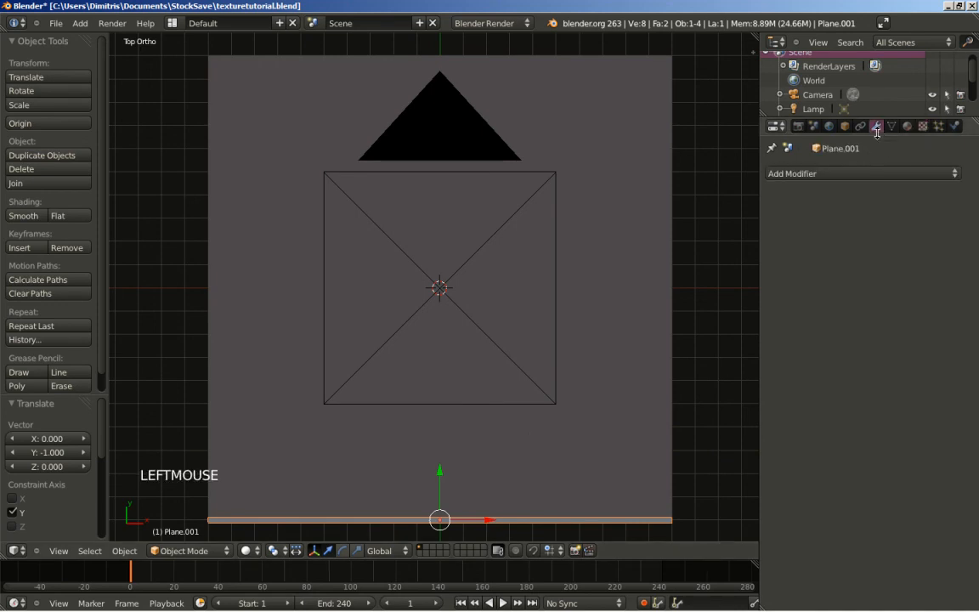
click(865, 173)
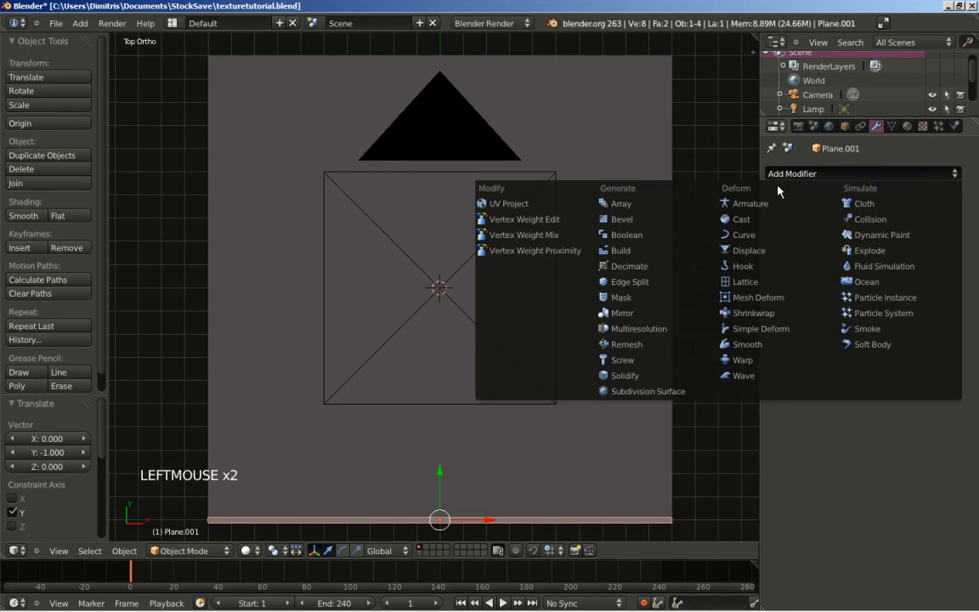
click(673, 206)
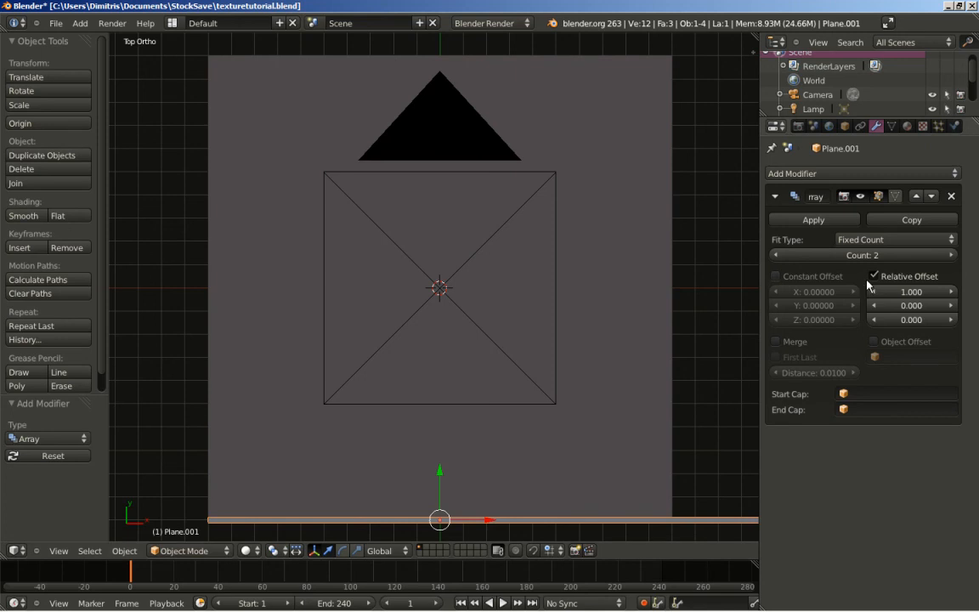
click(891, 292)
text(0)
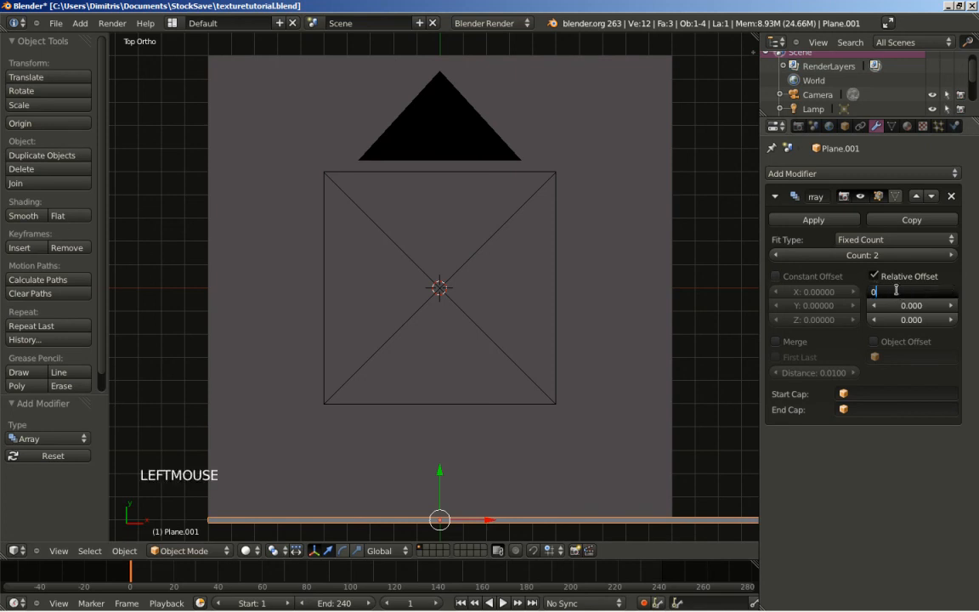
key(Return)
click(874, 277)
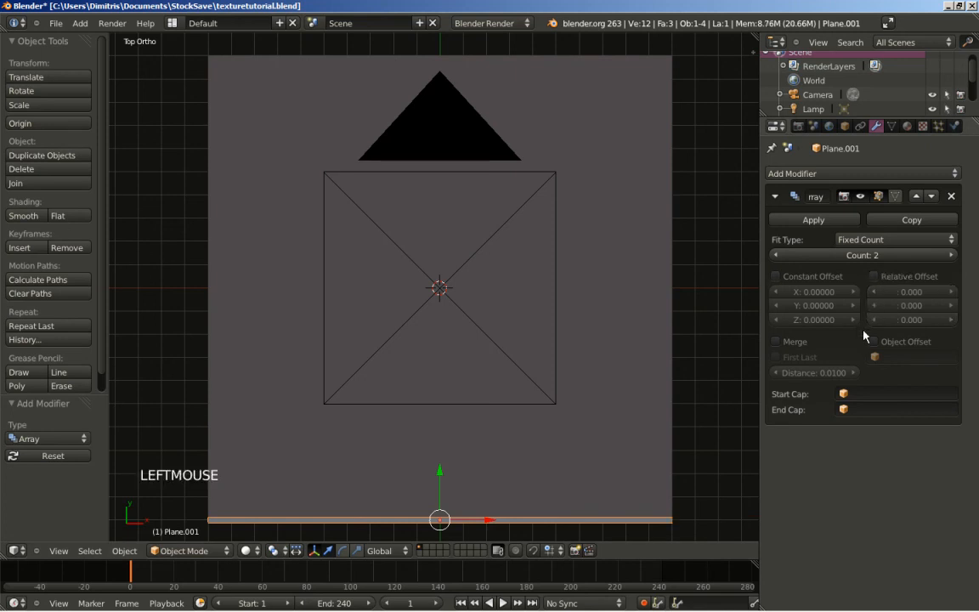
Enable the array's constant offset, set it to 0.5 along Y and raise the count to 4.
click(775, 276)
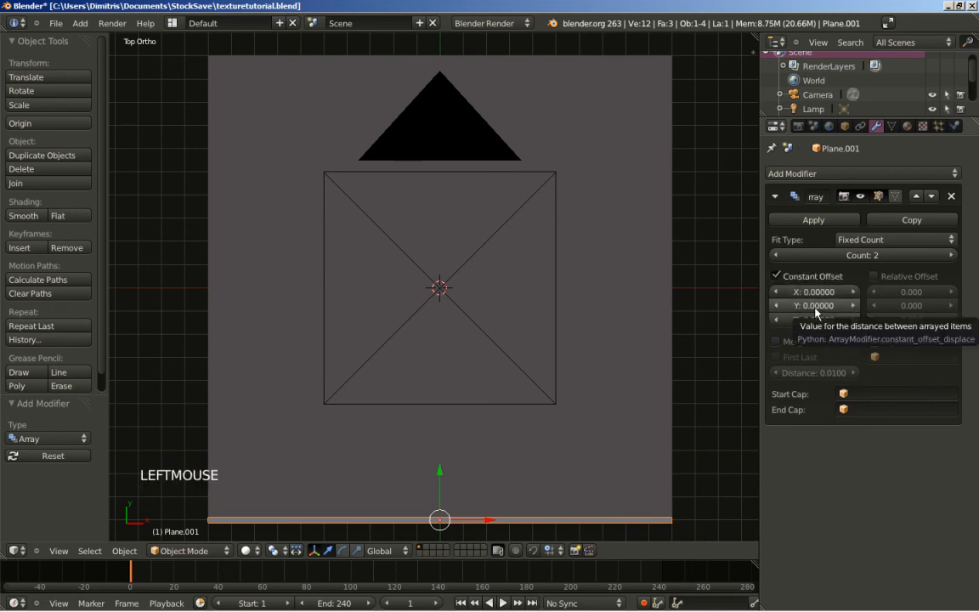
click(801, 306)
text(1)
key(Return)
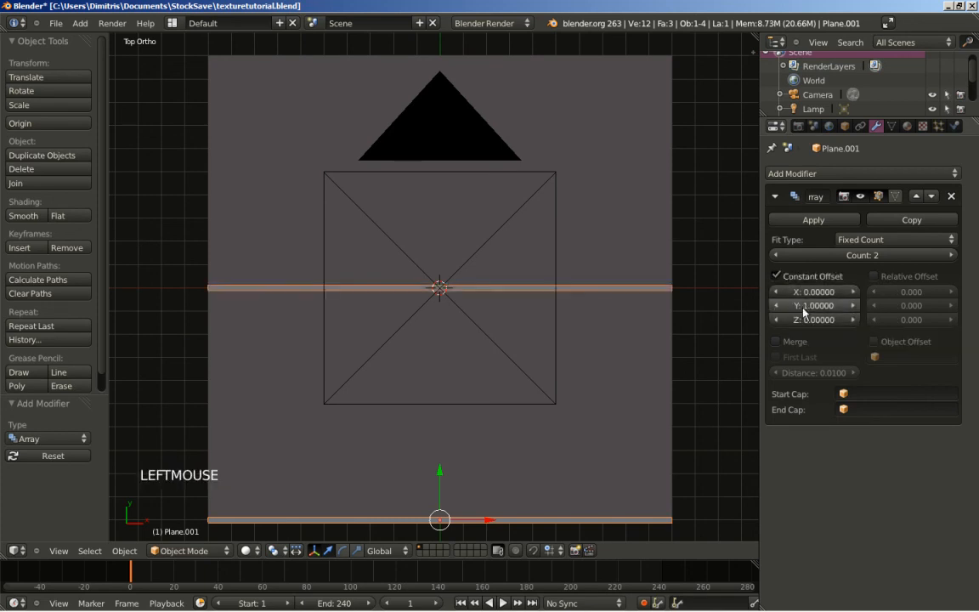
click(800, 306)
text(0.5)
key(Return)
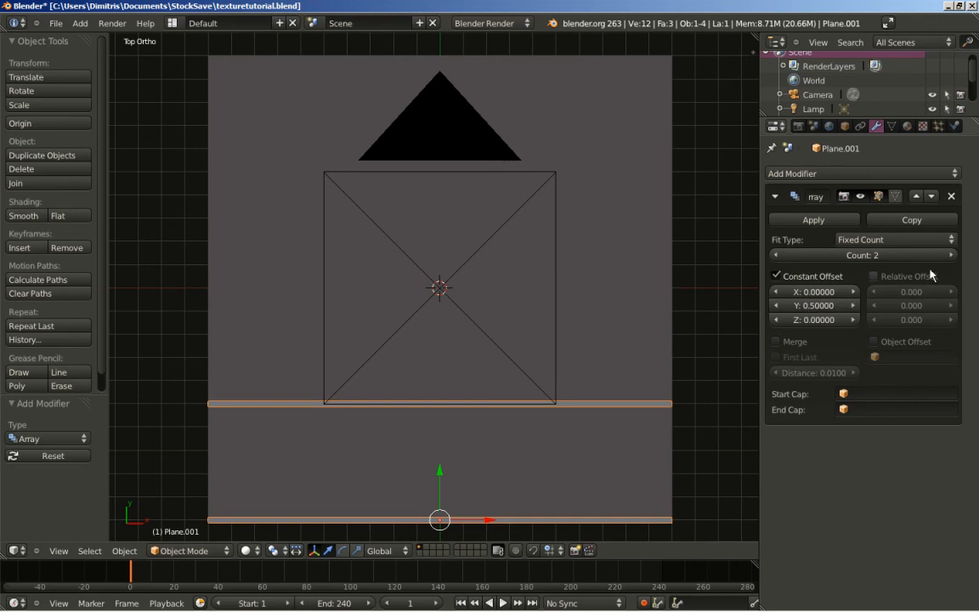
click(950, 257)
click(950, 256)
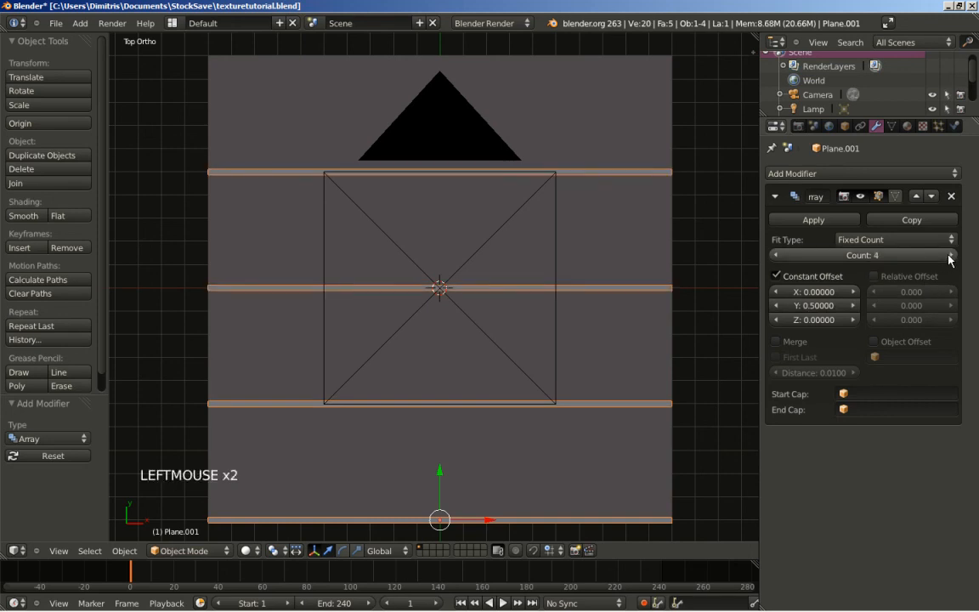
Raise the strip array's count to 5 and scale the strip's mesh by 0.5 along Y in Edit Mode.
click(950, 256)
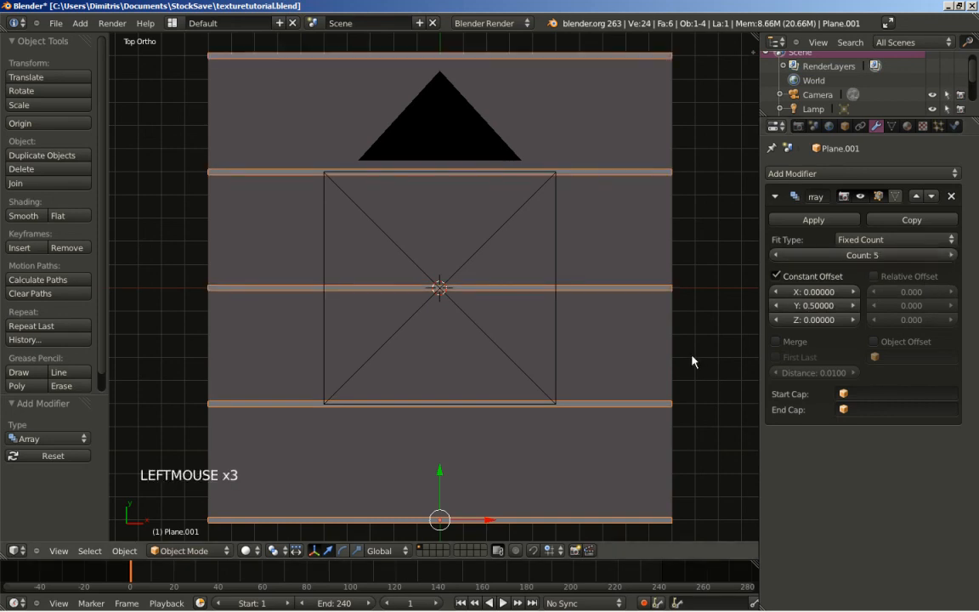
shift+middle_drag(471, 437, 498, 291)
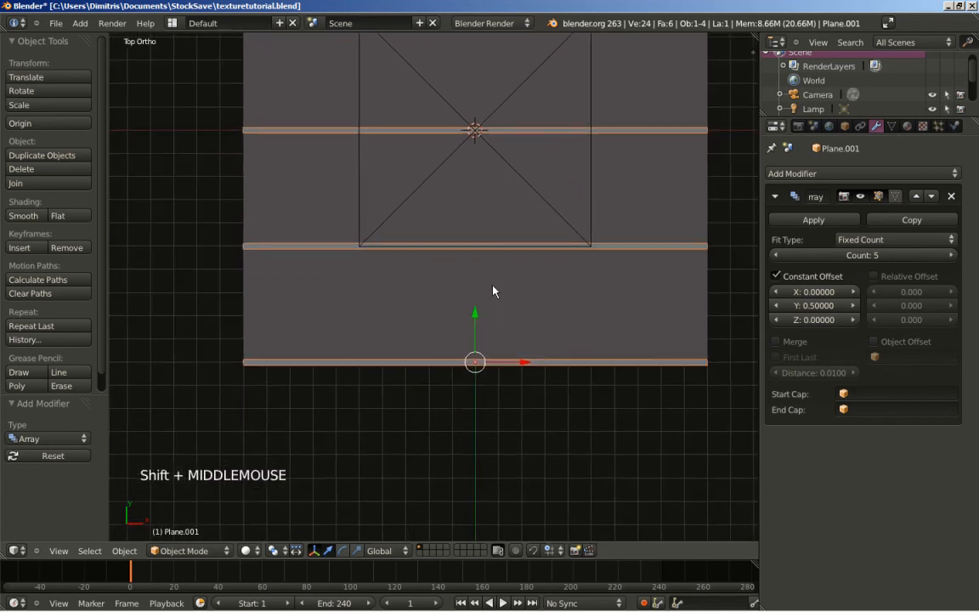
scroll(485, 328, up, 2)
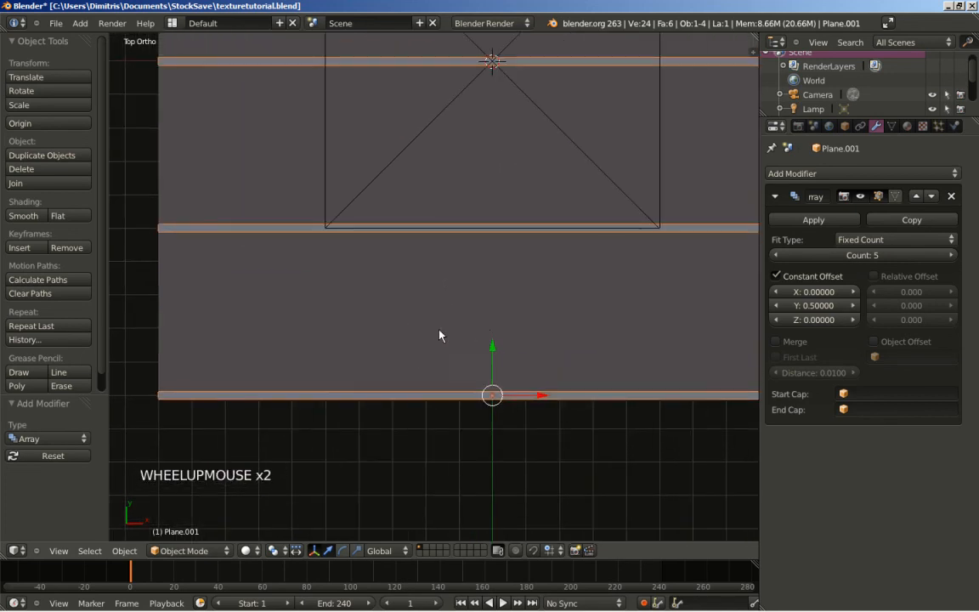
key(Tab)
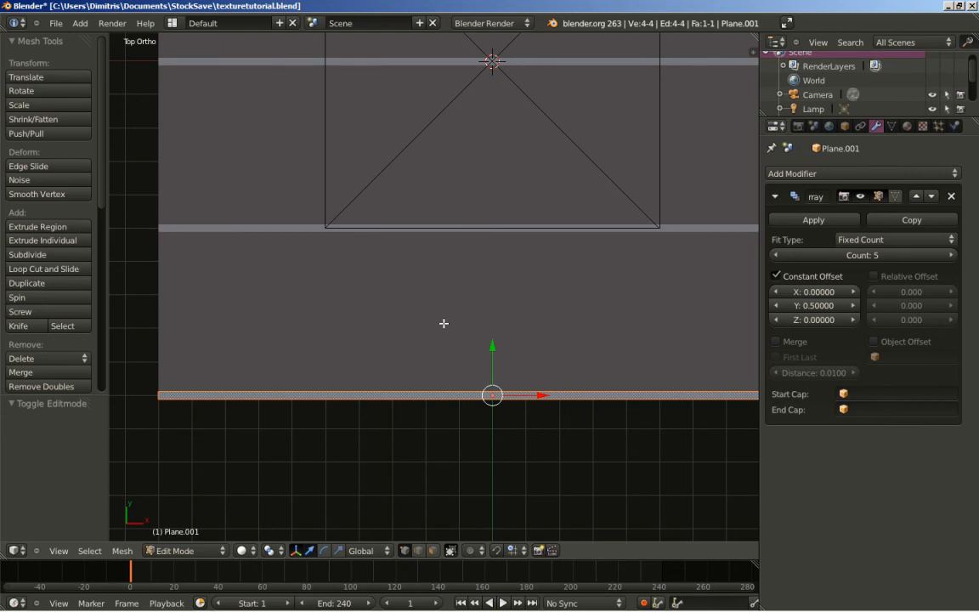
key(s)
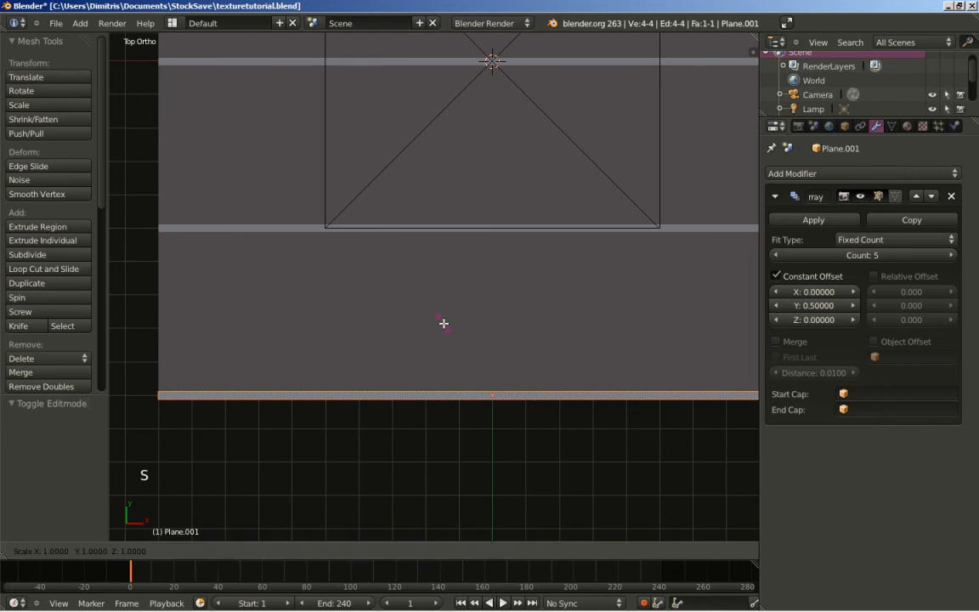
key(y)
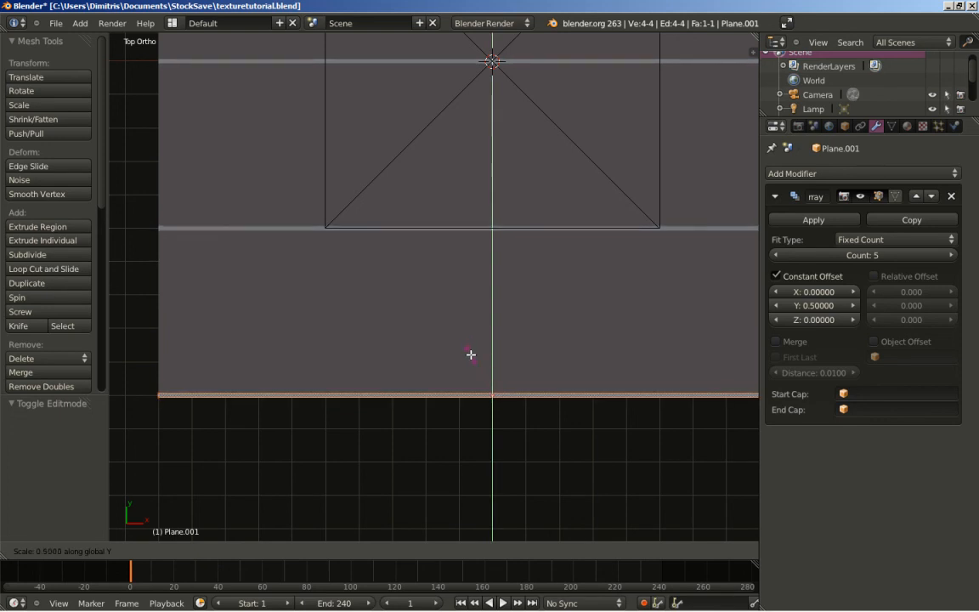
ctrl+click(471, 354)
scroll(467, 350, down, 3)
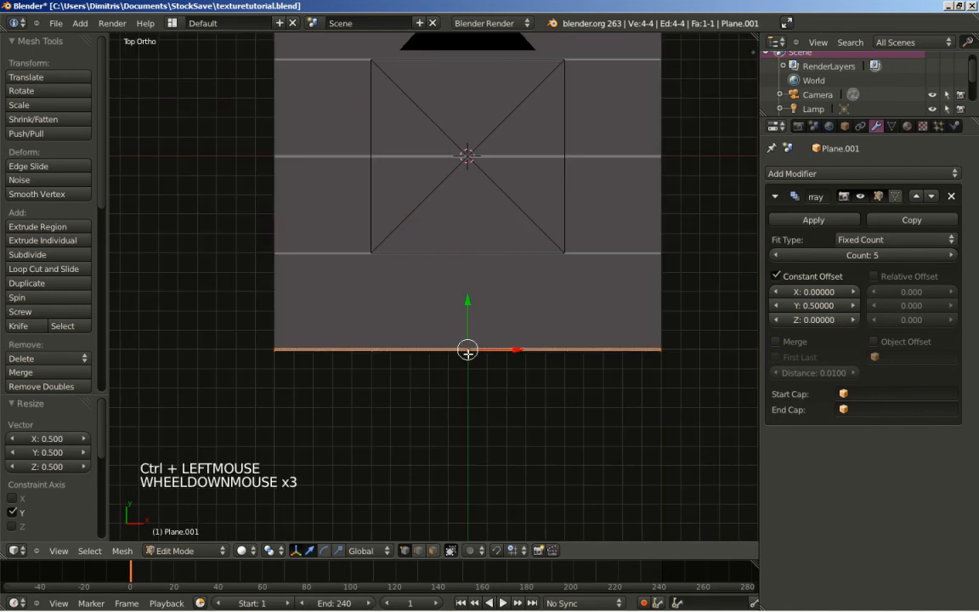
key(Tab)
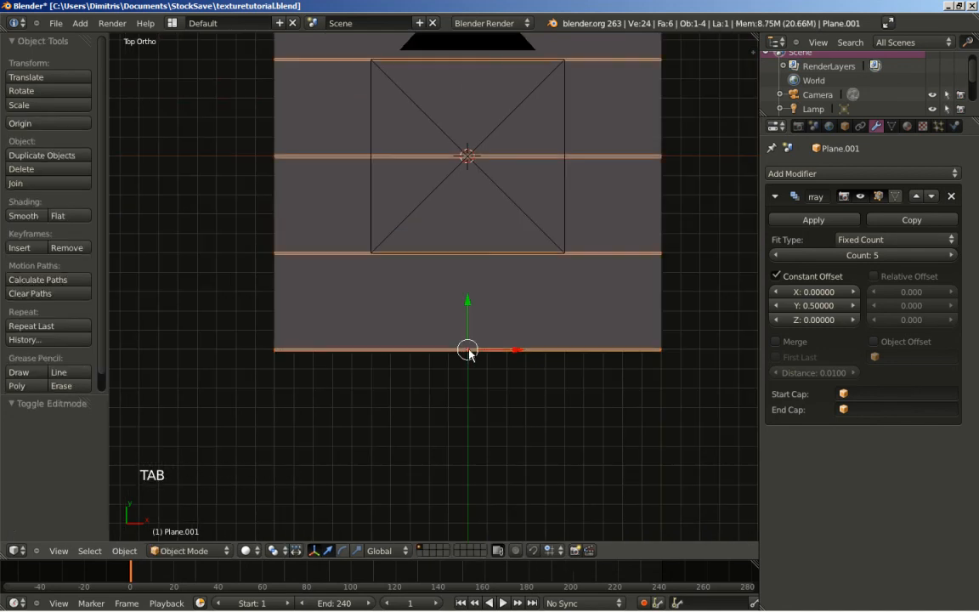
shift+middle_drag(507, 326, 491, 462)
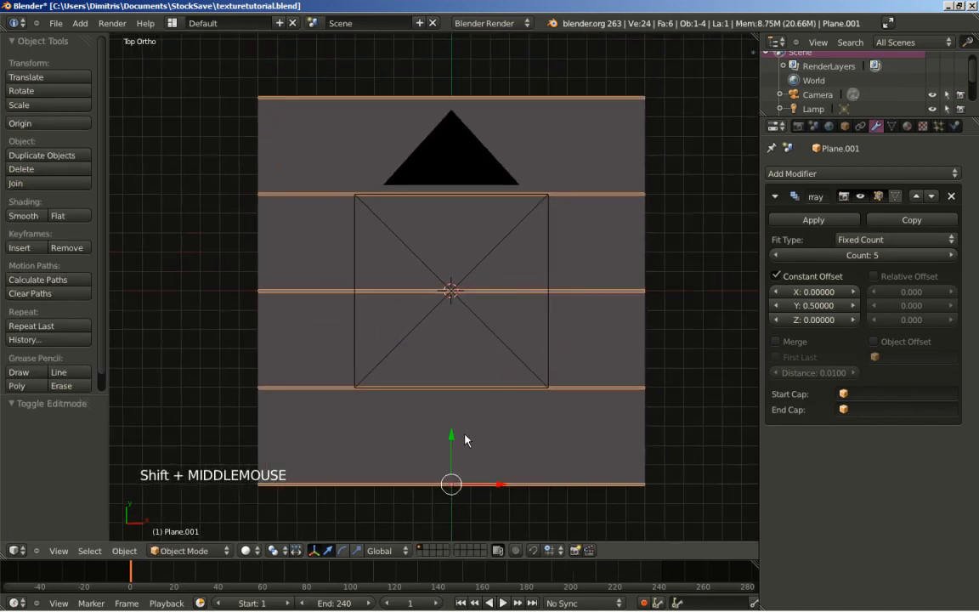
Give the strips a new shadeless material with black diffuse colour and specular intensity 0.
click(907, 127)
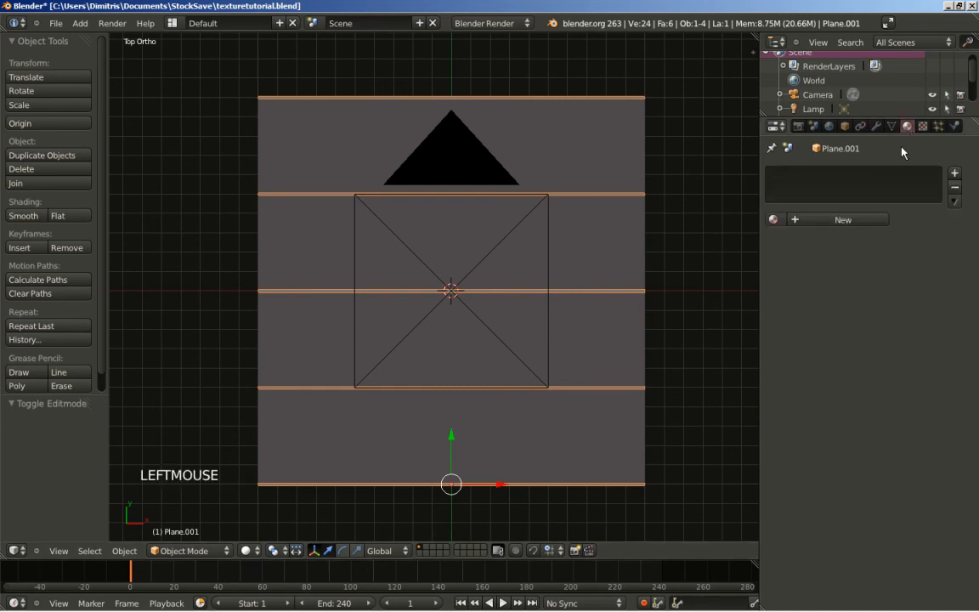
click(846, 220)
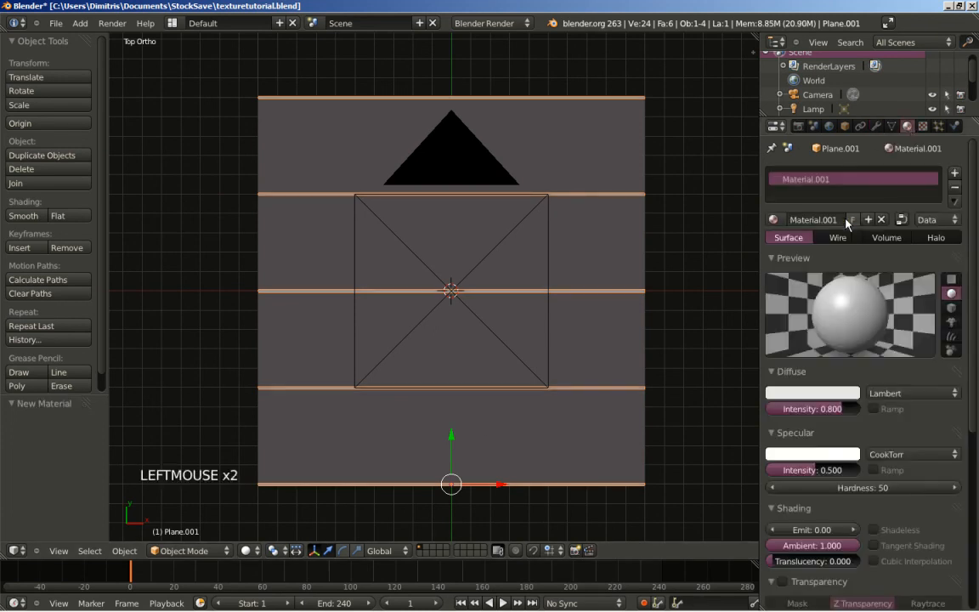
click(789, 393)
drag(848, 219, 849, 312)
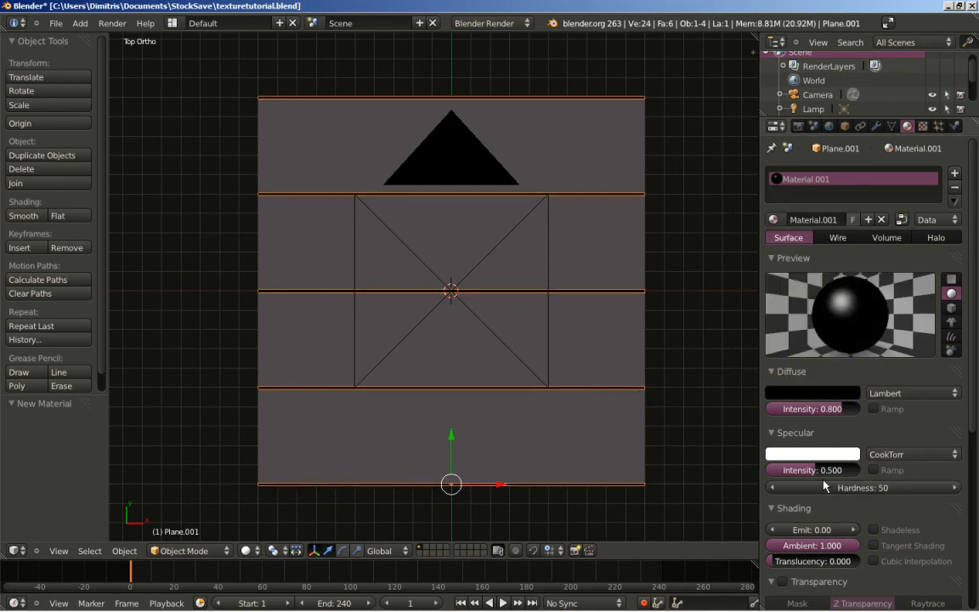
drag(814, 469, 758, 466)
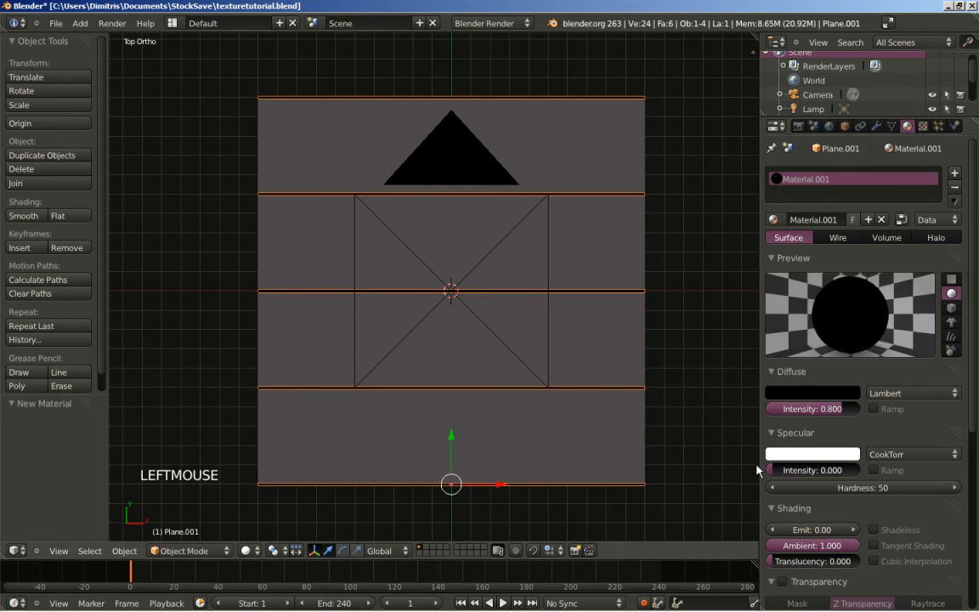
click(874, 530)
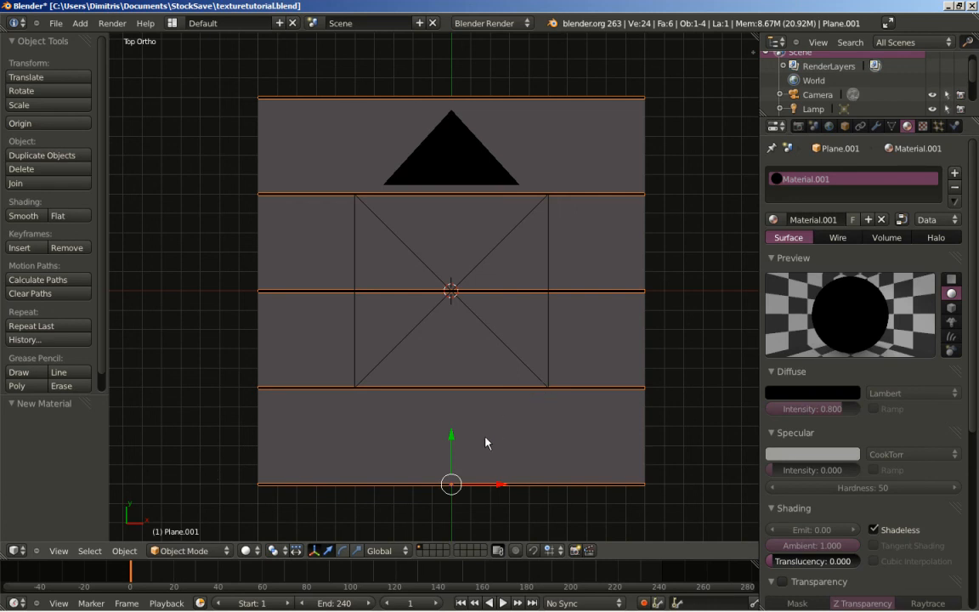
Duplicate the arrayed strips, move the copy -1 along X and 1 along Y, and rotate it 90° to form vertical dividers.
key(shift+d)
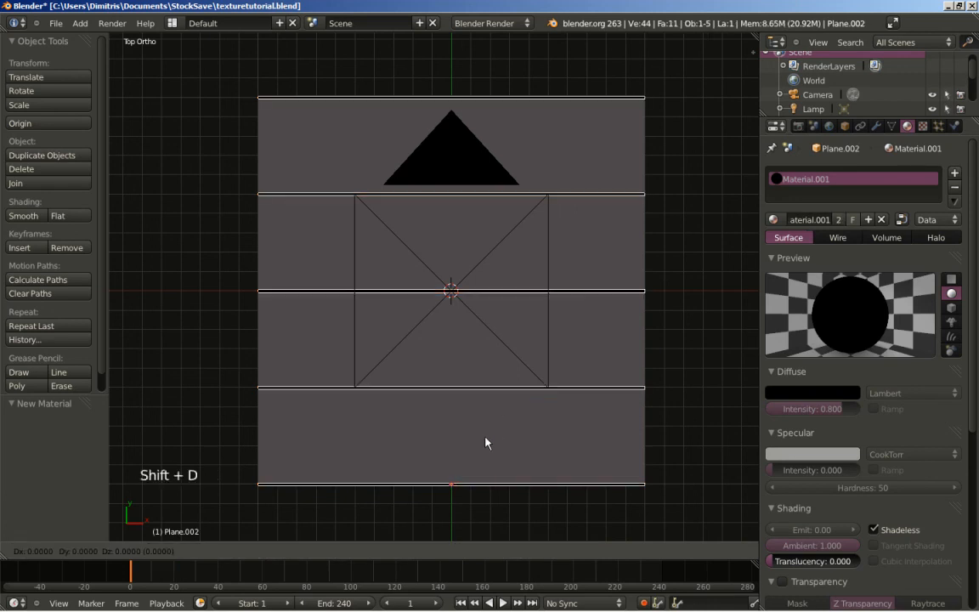
ctrl+click(291, 256)
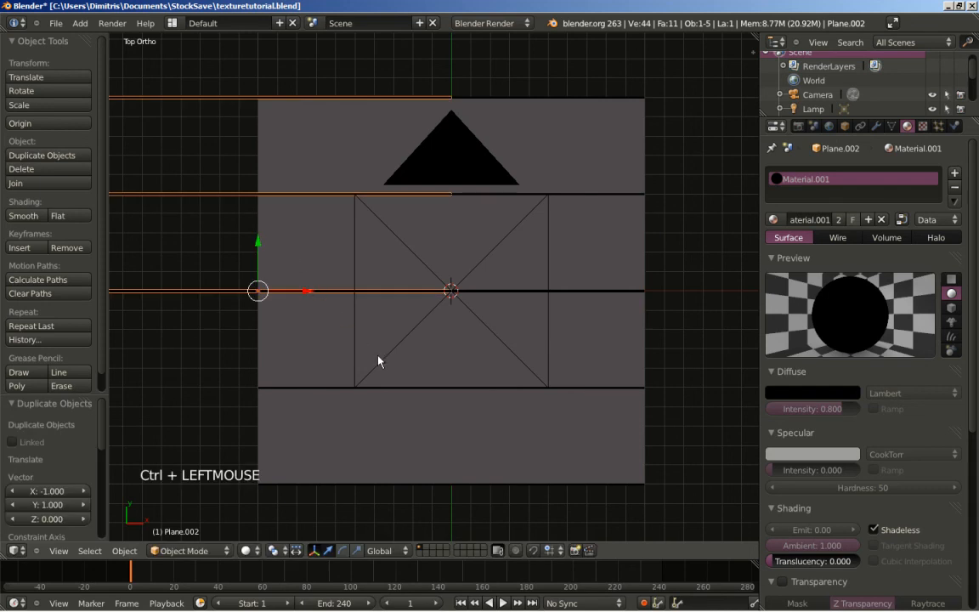
key(r)
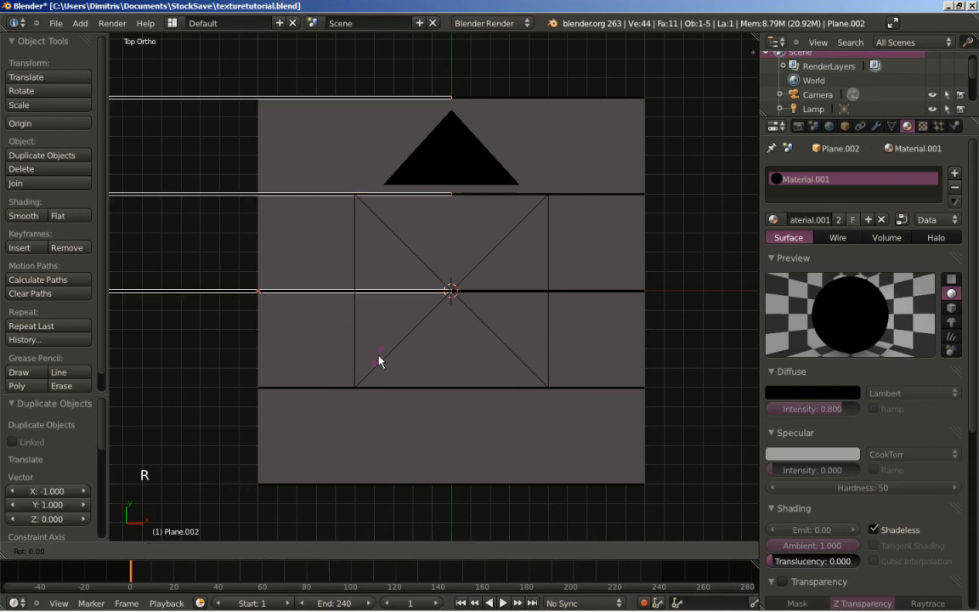
ctrl+click(185, 432)
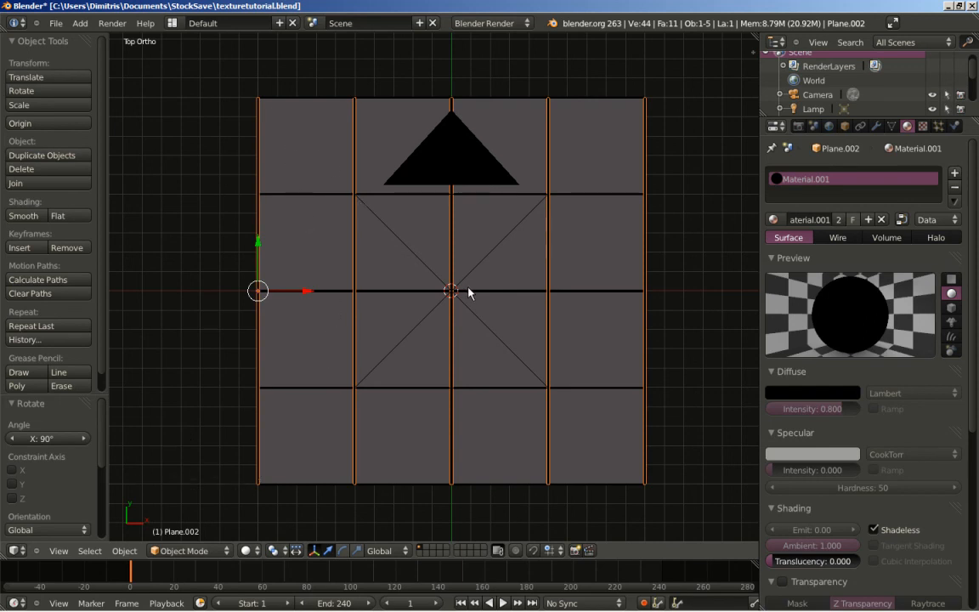
Render the image from the camera view to check the strip grid over the texture, then close the render.
key(KP_0)
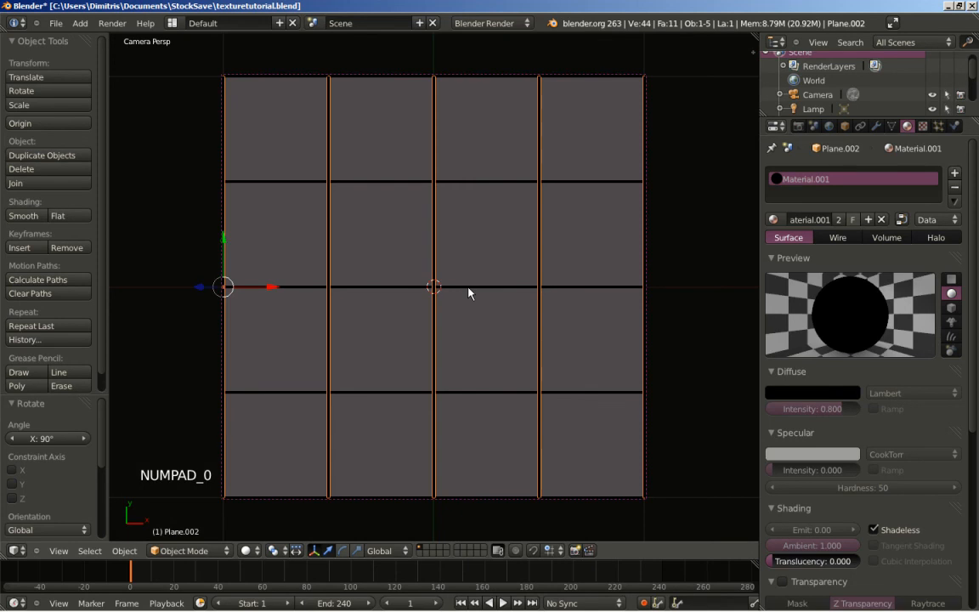
right_click(514, 170)
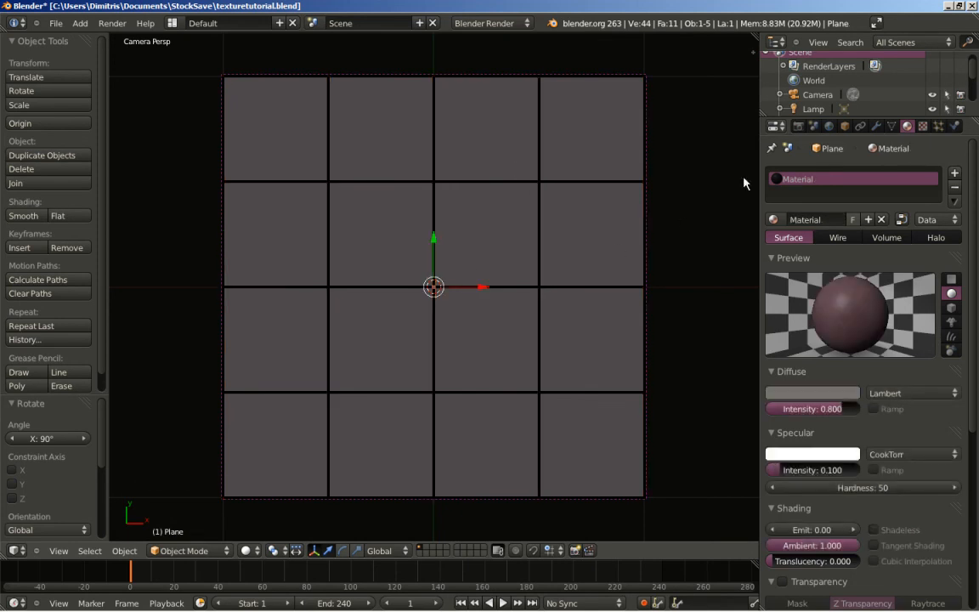
click(799, 125)
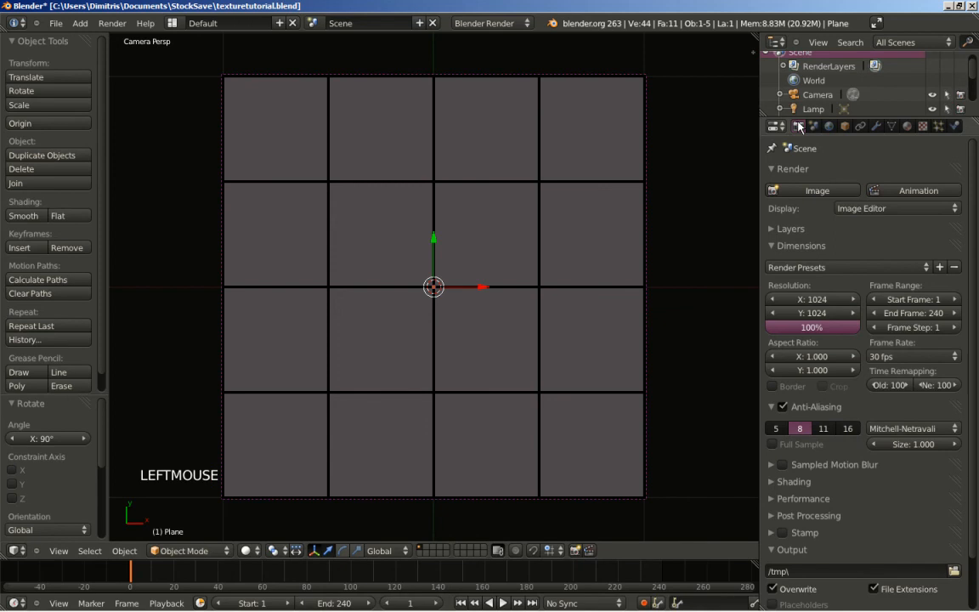
click(809, 191)
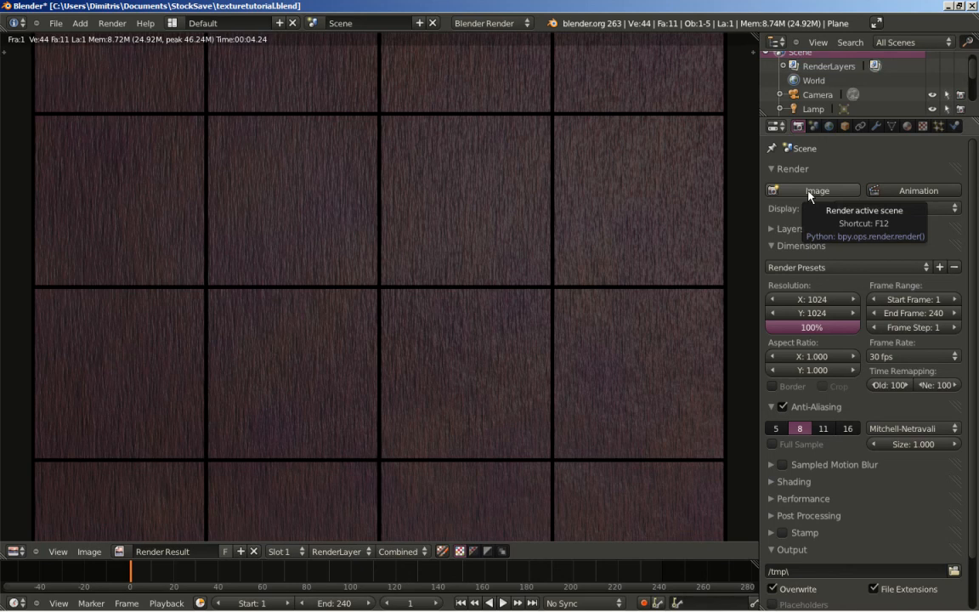
key(Escape)
key(Escape)
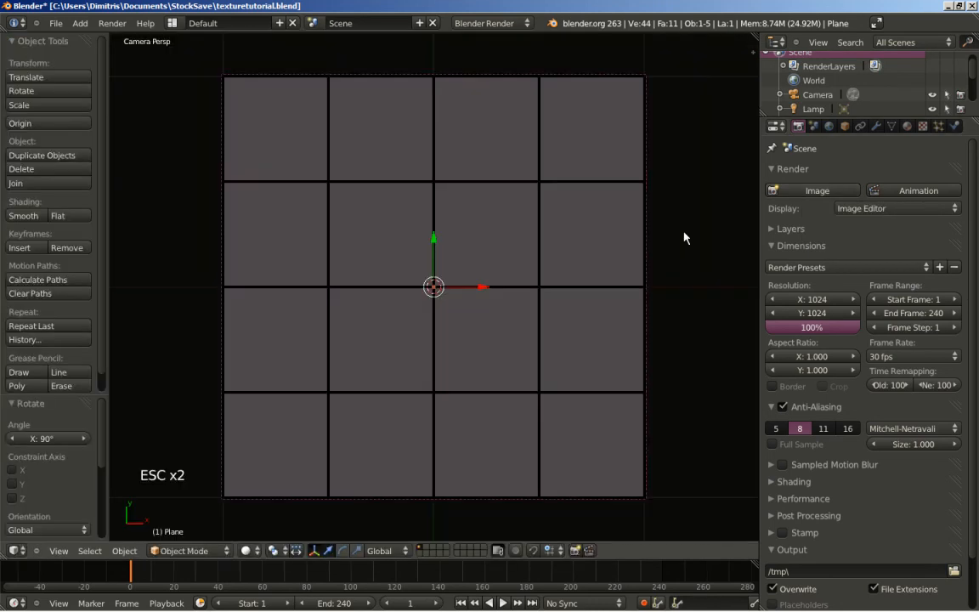
Set the constant Y offset of the horizontal strips' Array modifier to 0.25.
right_click(623, 184)
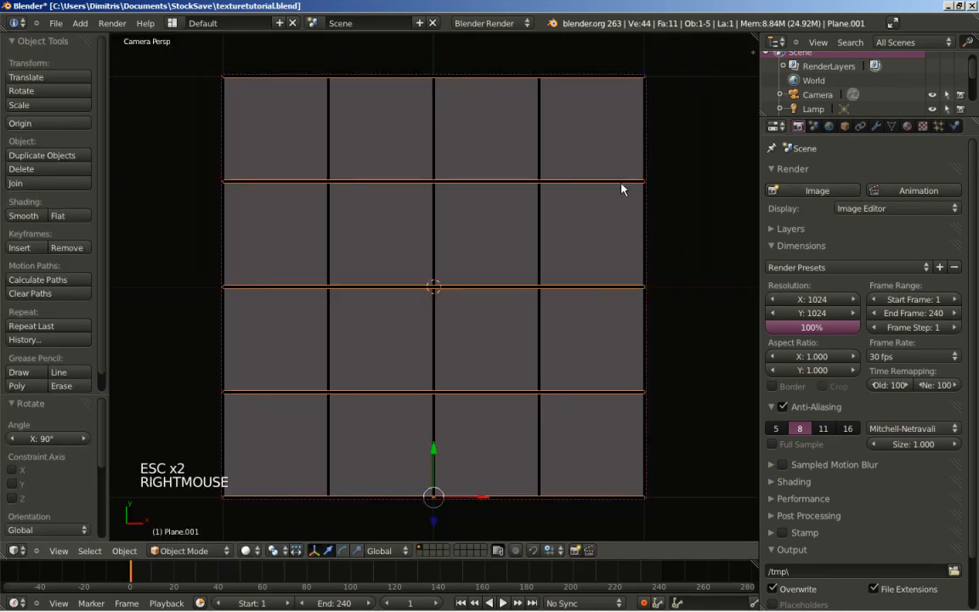
click(875, 126)
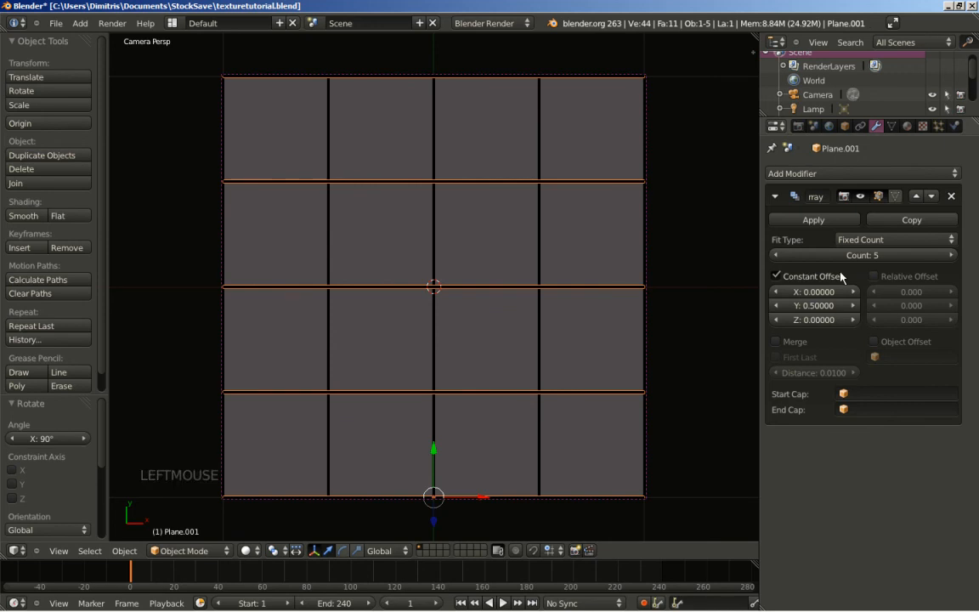
click(809, 306)
text(.025)
key(Return)
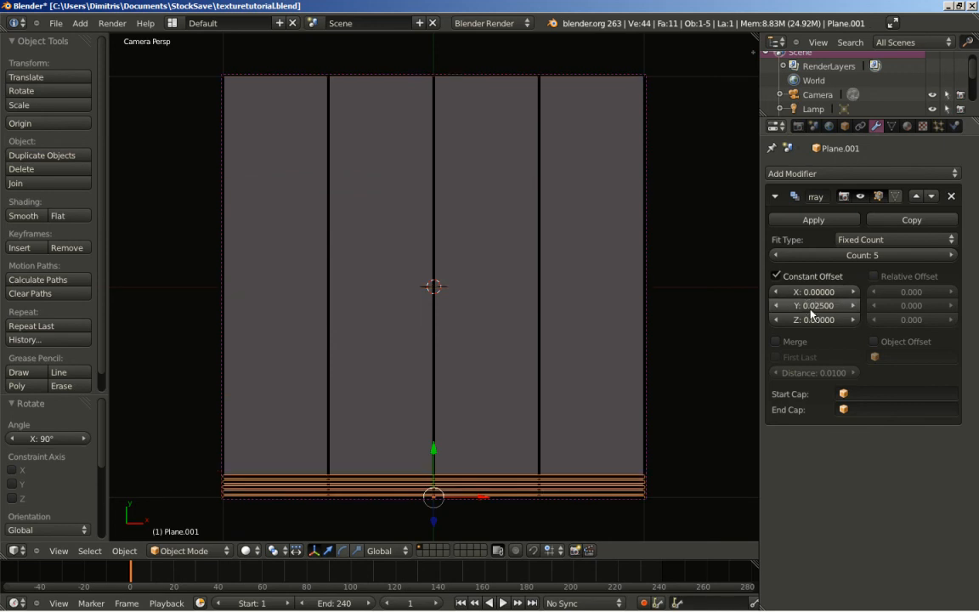
click(809, 311)
text(.25)
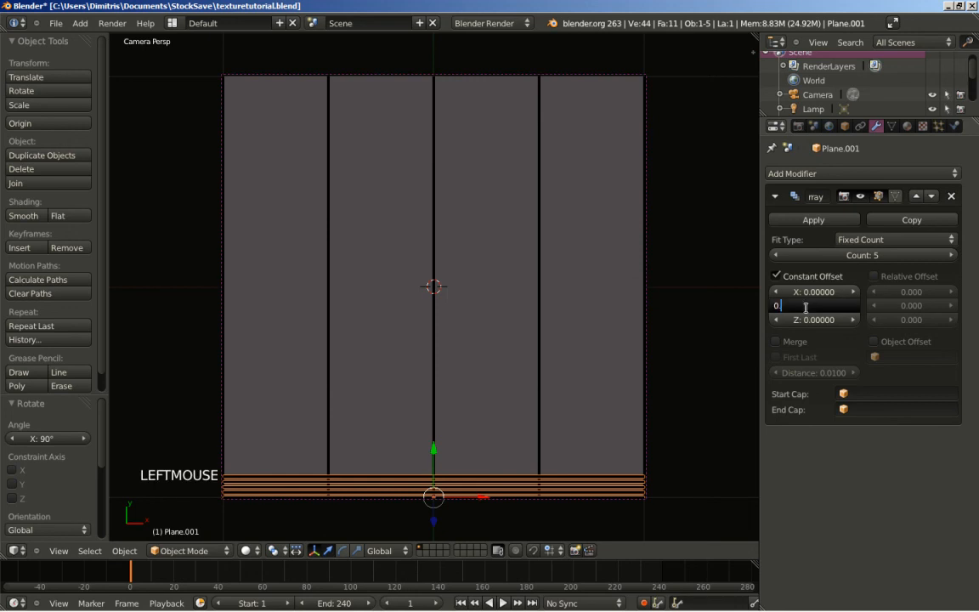
key(Return)
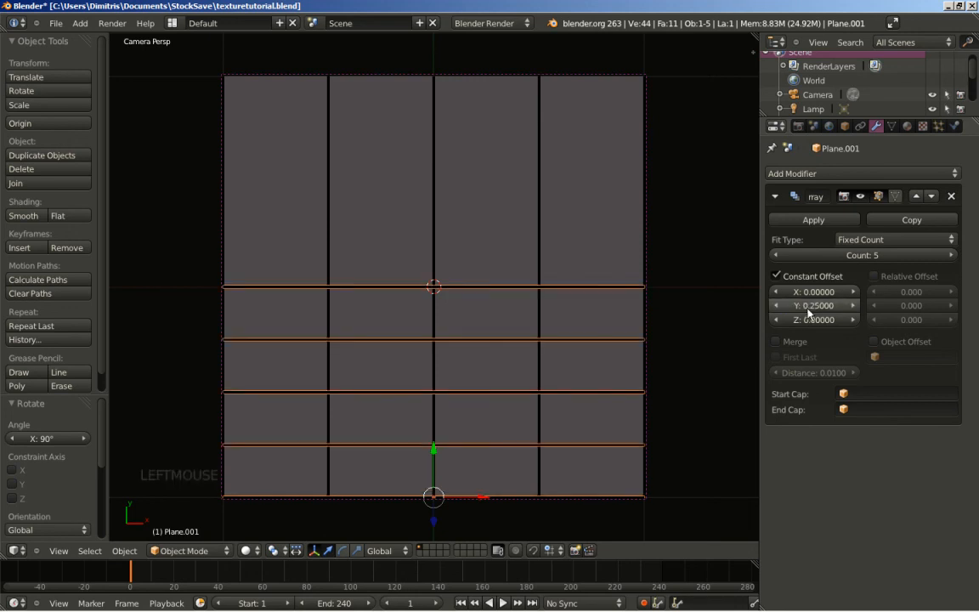
Raise the count of the horizontal strips' array to 9 so they cover the full plane.
click(950, 255)
click(950, 255)
click(950, 255)
click(950, 255)
Set the vertical strips' array to a count of 9 and a constant Y offset of 0.25.
right_click(539, 194)
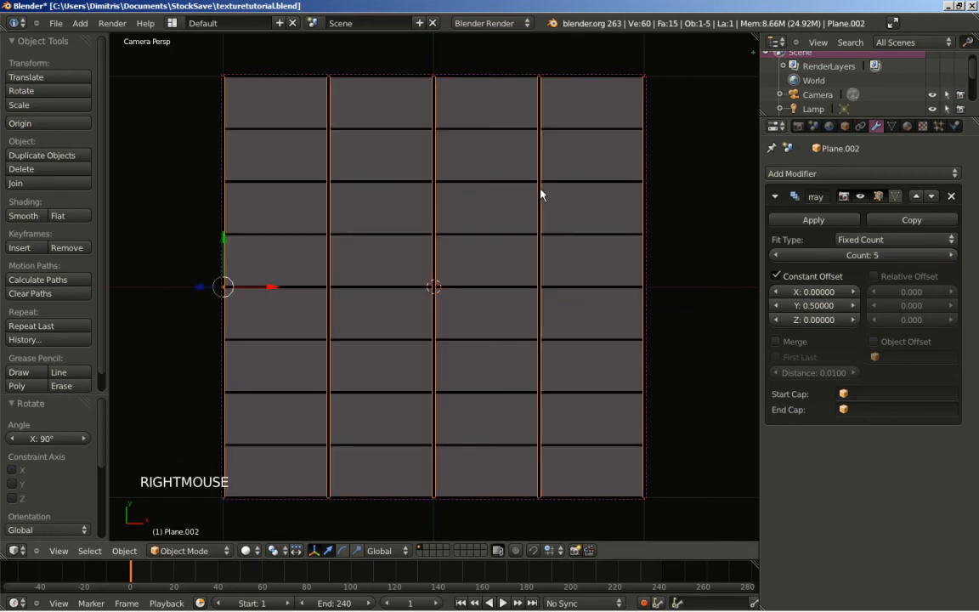
click(861, 254)
text(9)
key(Return)
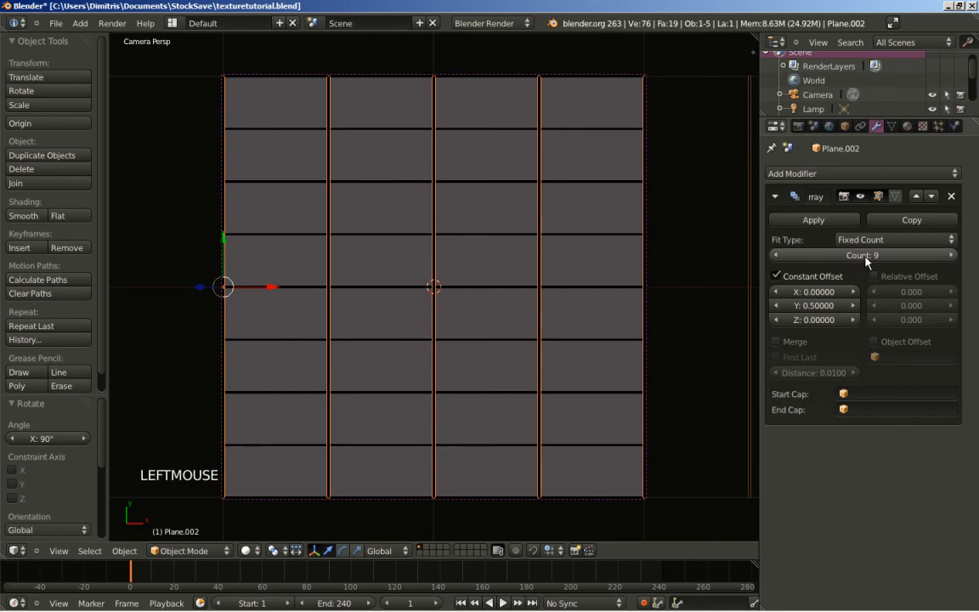
click(831, 306)
text(0.25)
key(Return)
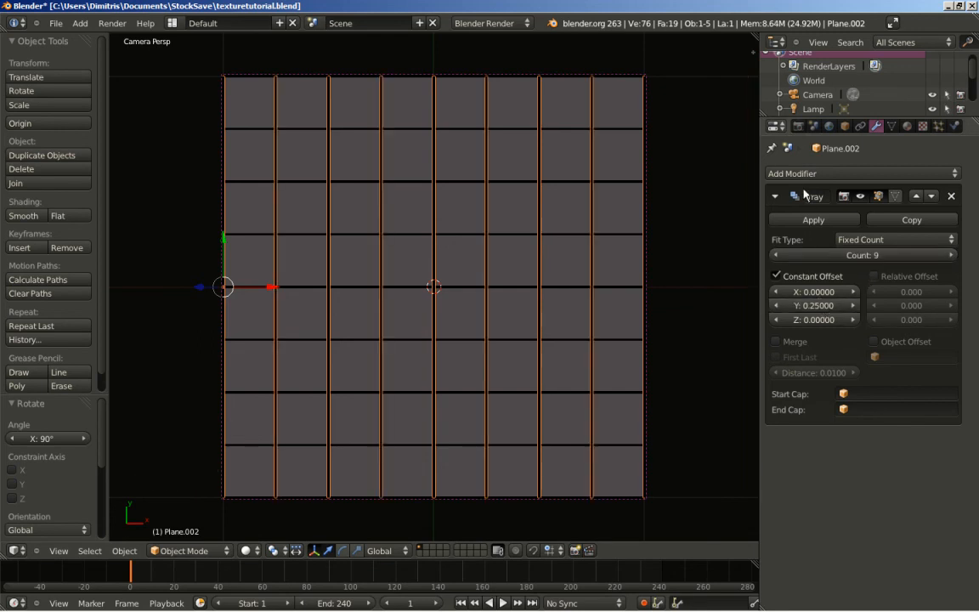
Select the textured plane, set the render resolution percentage to 200% and render the image.
click(798, 125)
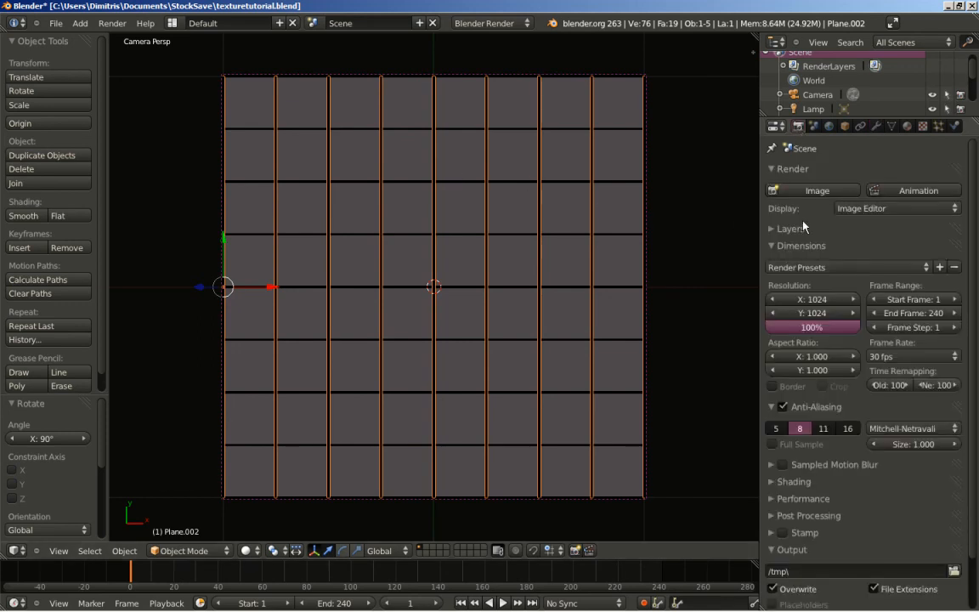
click(906, 126)
right_click(613, 168)
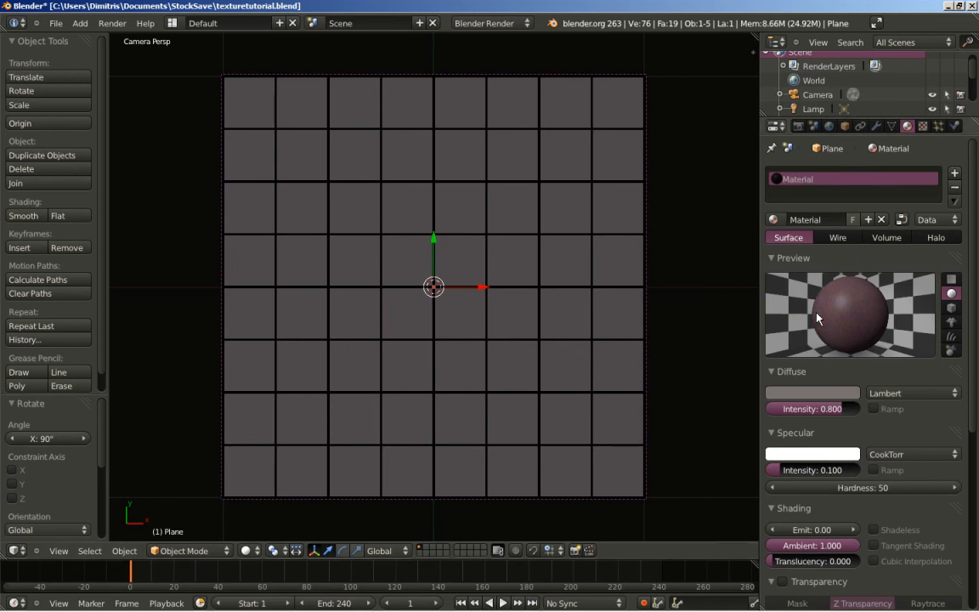
click(799, 127)
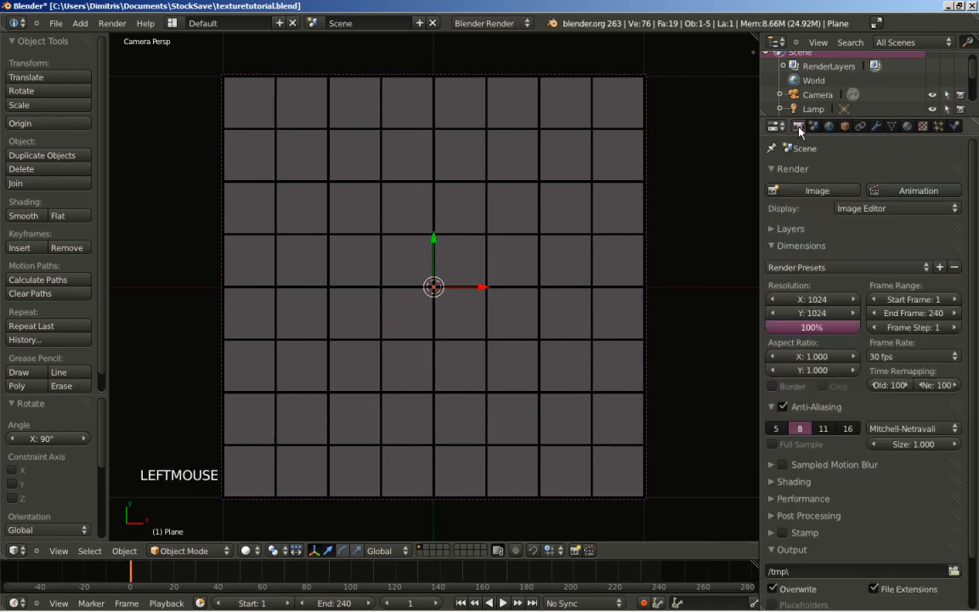
click(804, 329)
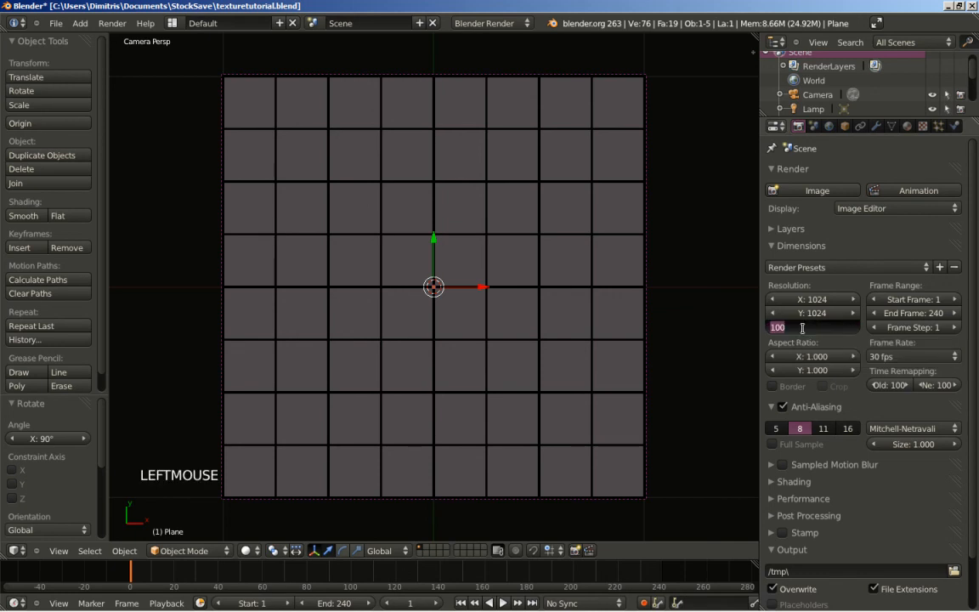
text(200)
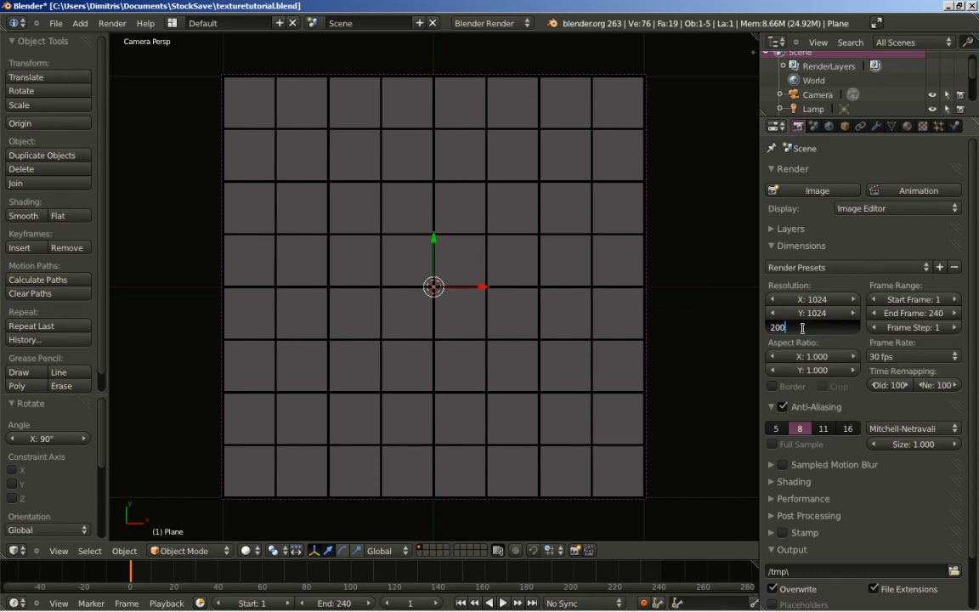
key(Return)
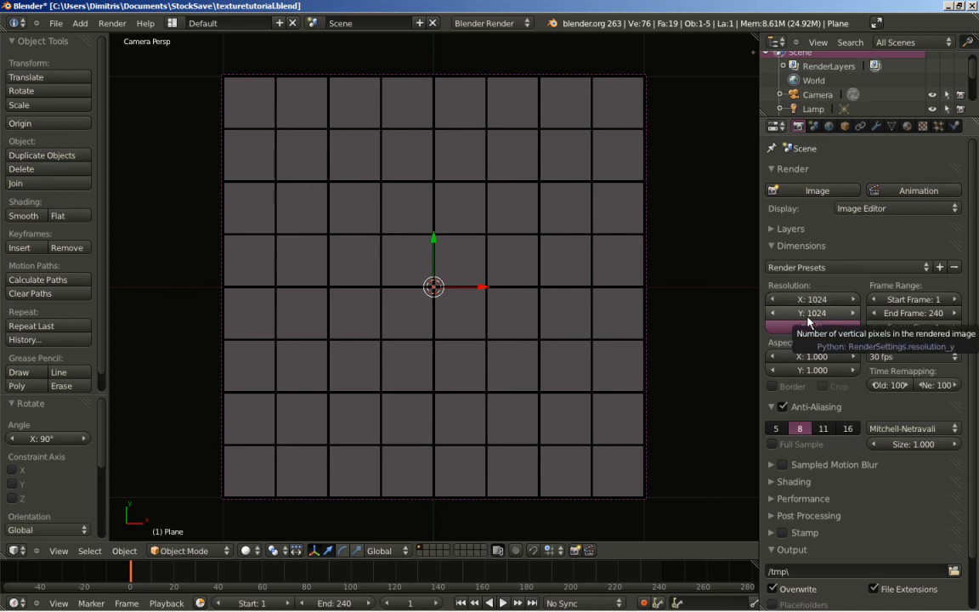
click(814, 191)
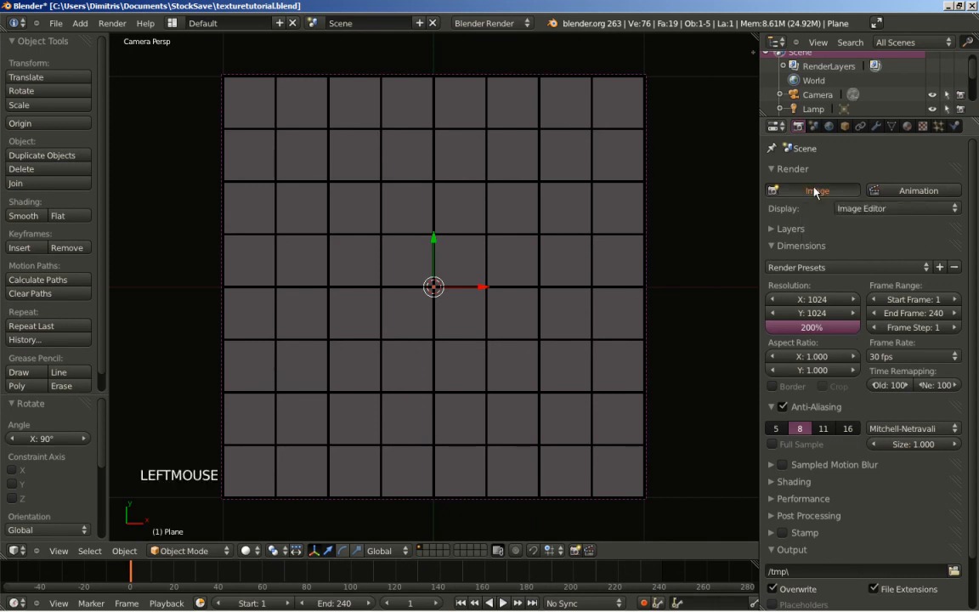